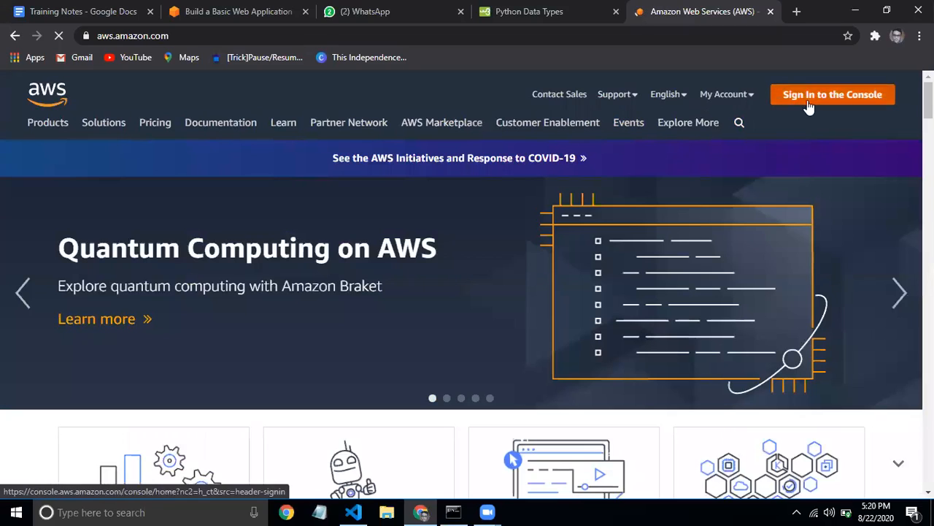
# Sign in to the AWS console as the root user with the saved e-mail and the account password
pyautogui.click(808, 107)
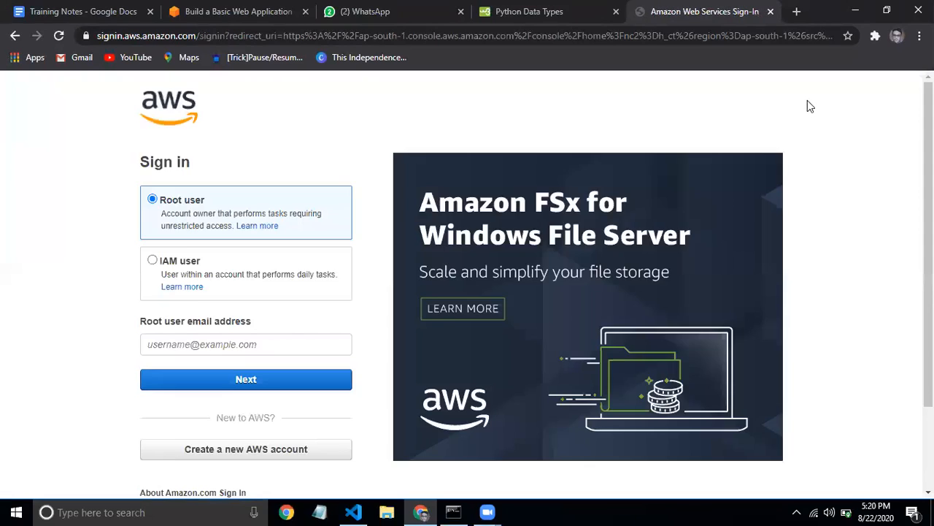
pyautogui.click(210, 337)
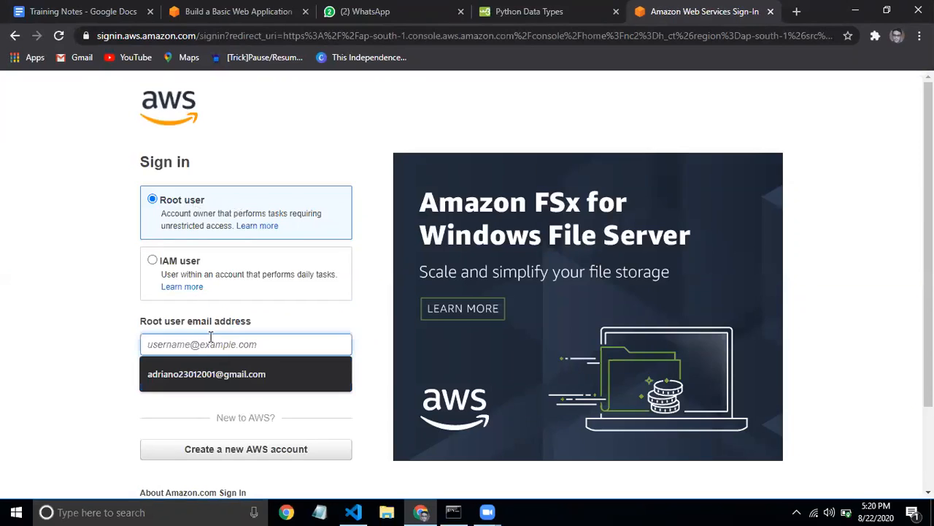
pyautogui.click(209, 372)
pyautogui.click(251, 384)
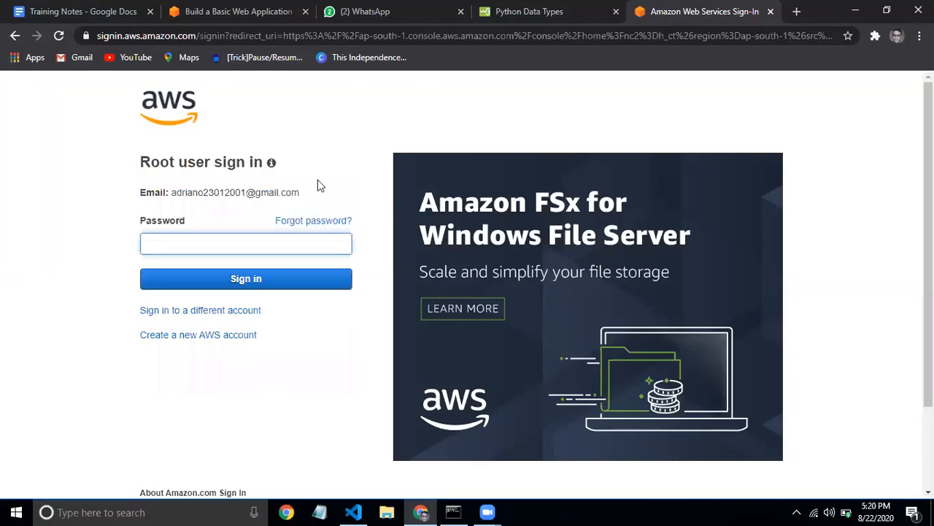
pyautogui.press('Return')
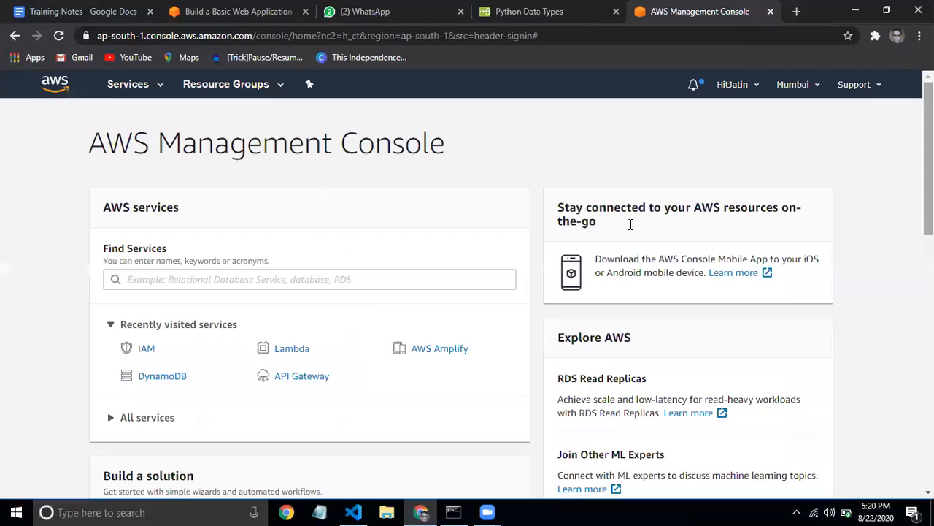
# Open API Gateway, view HelloWorldAPI's resources, then return to the APIs list
pyautogui.click(295, 376)
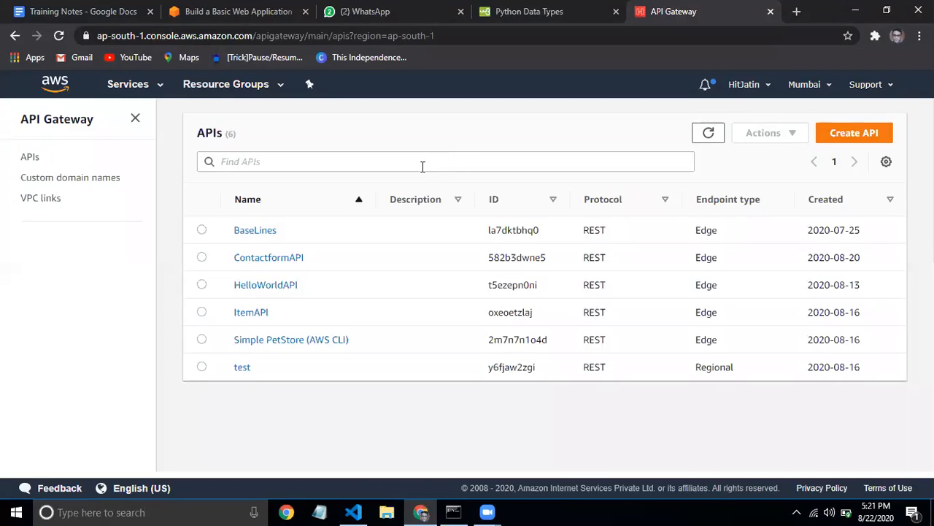
pyautogui.click(422, 165)
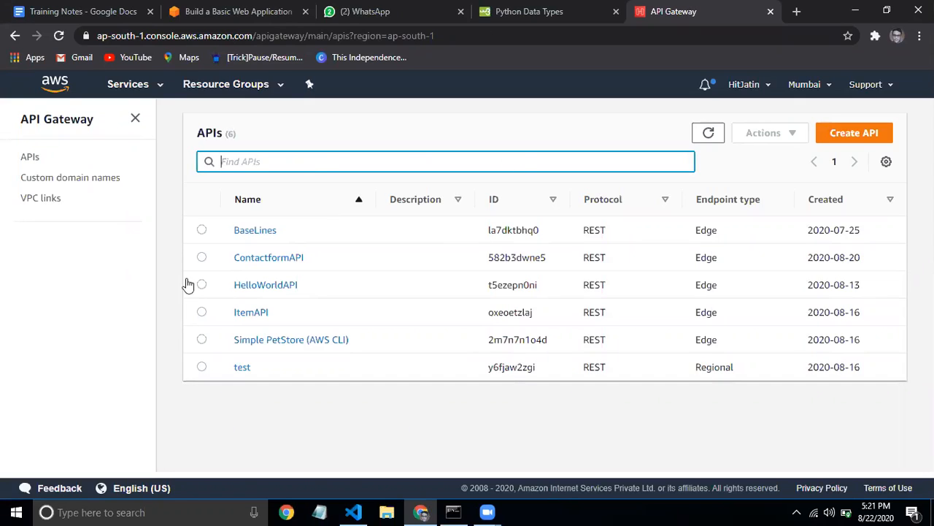
pyautogui.click(267, 286)
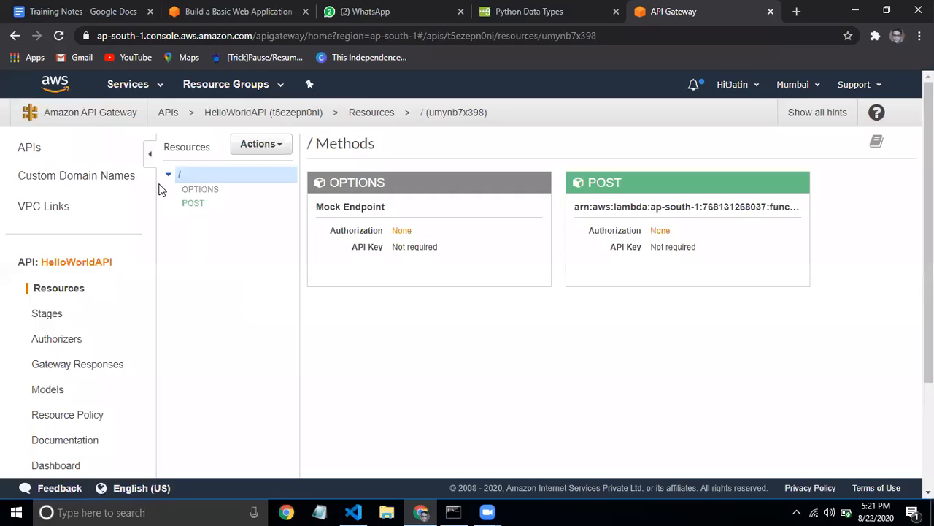
pyautogui.click(14, 35)
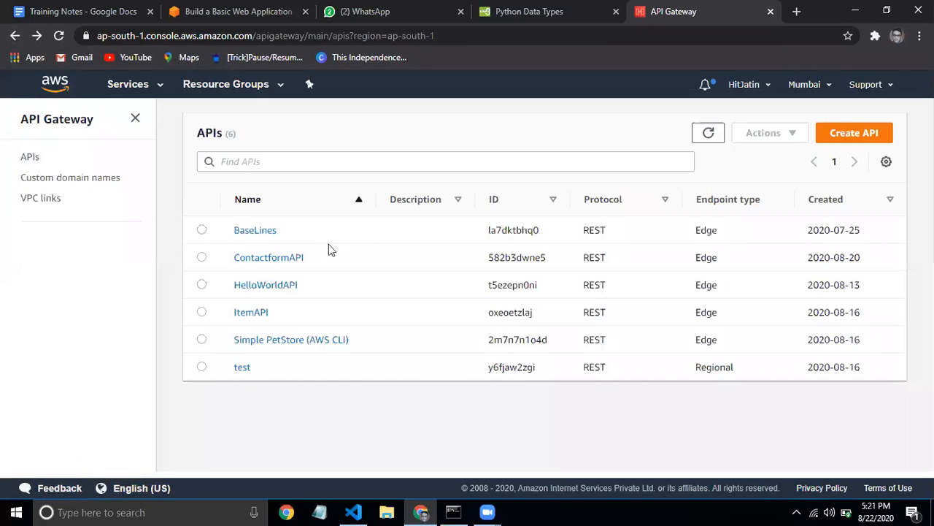
# Start a new API and build a REST API, noting it supports Lambda, HTTP and AWS Services
pyautogui.click(839, 138)
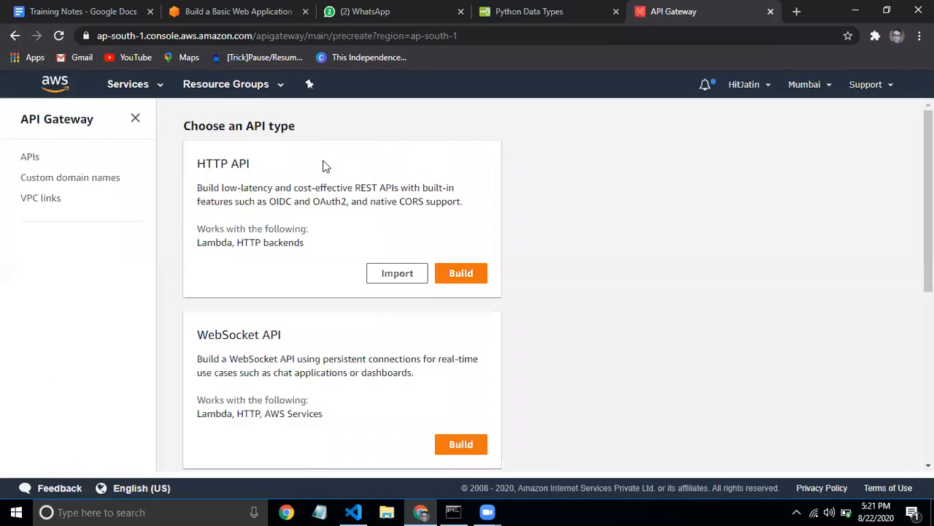
pyautogui.scroll(-2, 924, 248)
pyautogui.scroll(-3, 923, 248)
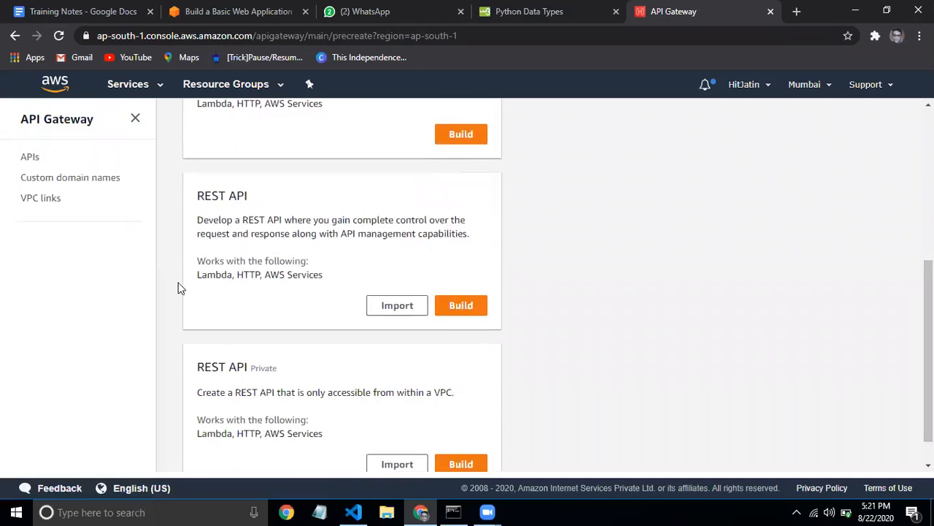
pyautogui.moveTo(197, 277); pyautogui.dragTo(328, 290)
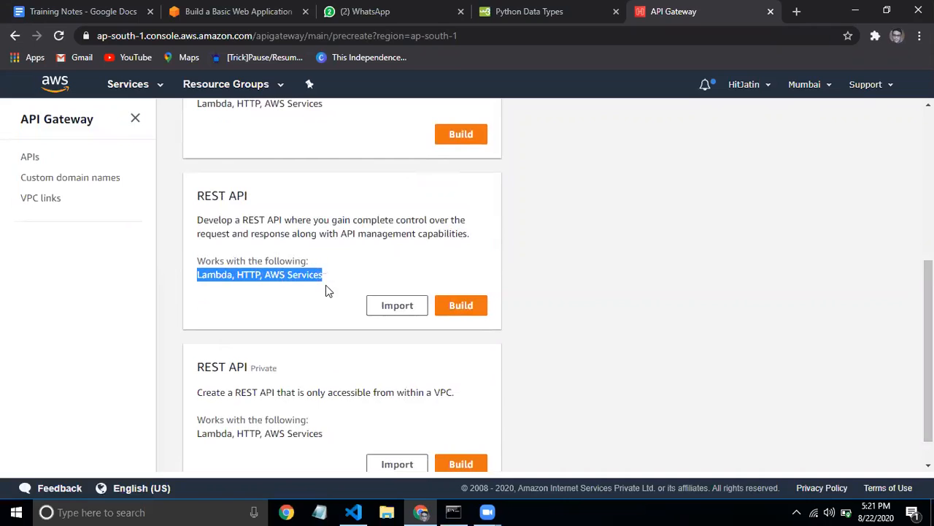
pyautogui.tripleClick(289, 276)
pyautogui.scroll(3, 839, 335)
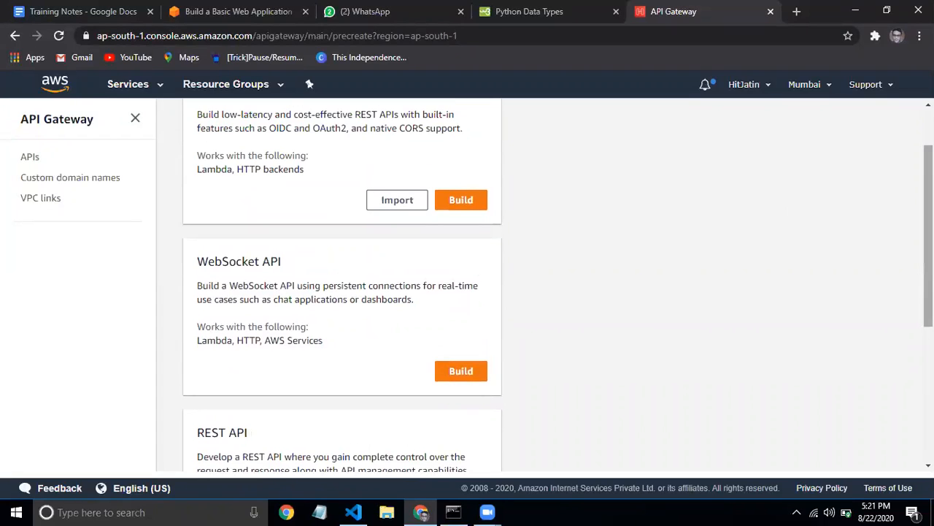
pyautogui.scroll(-3, 577, 365)
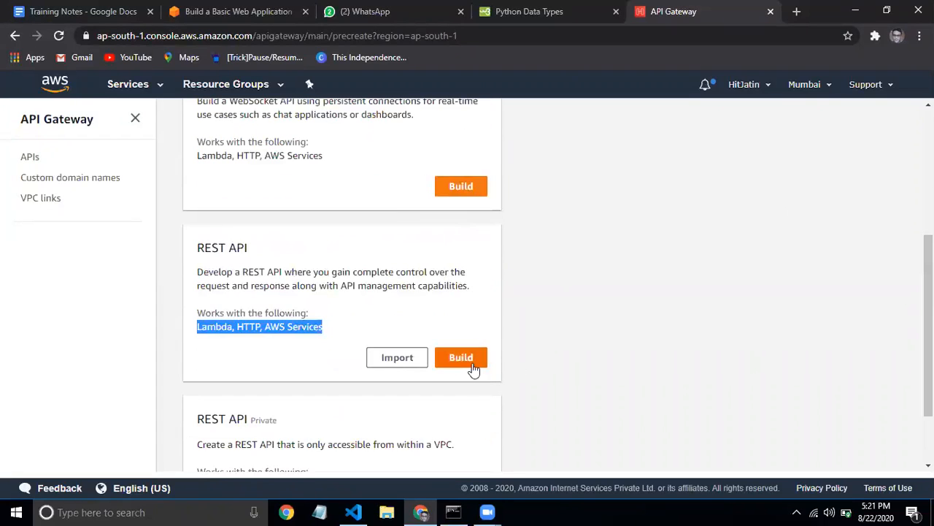
pyautogui.click(470, 368)
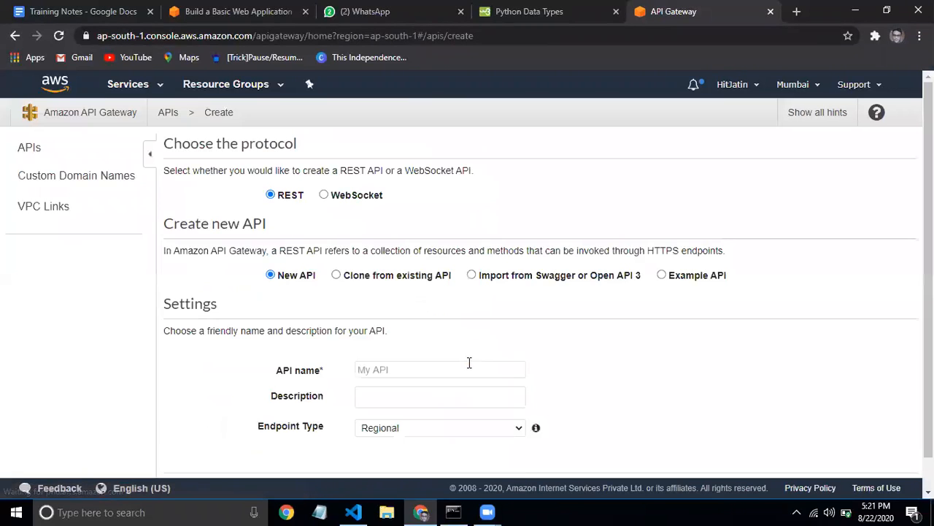
# Create a Regional REST API named learnAWS
pyautogui.click(435, 370)
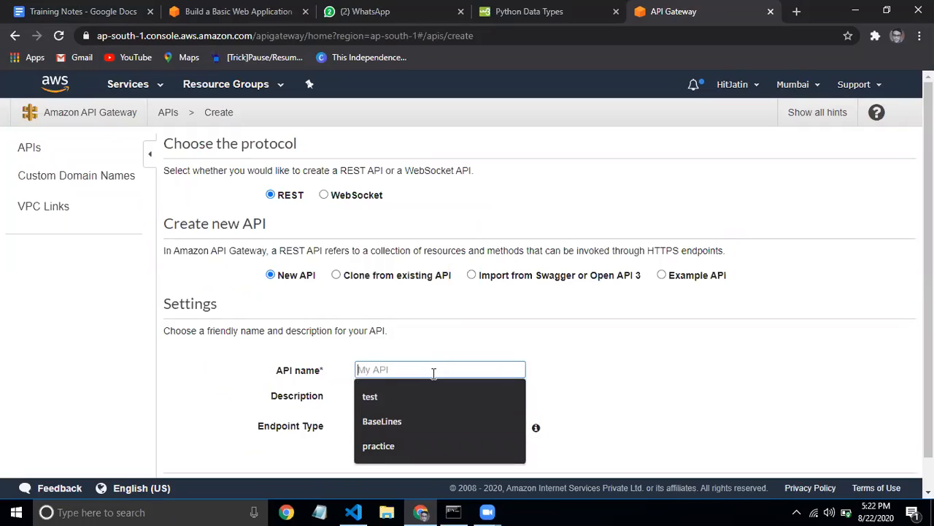
pyautogui.write('le')
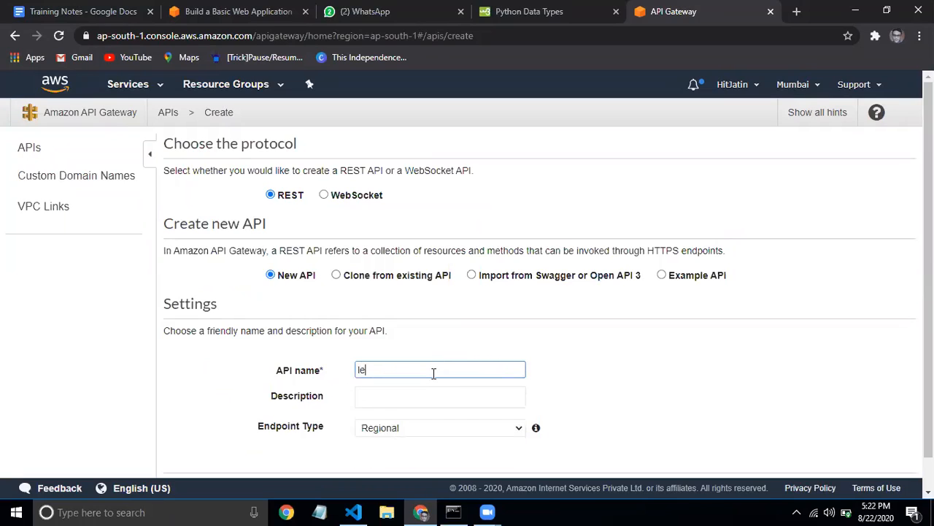
pyautogui.write('arnAWS')
pyautogui.scroll(-1, 903, 413)
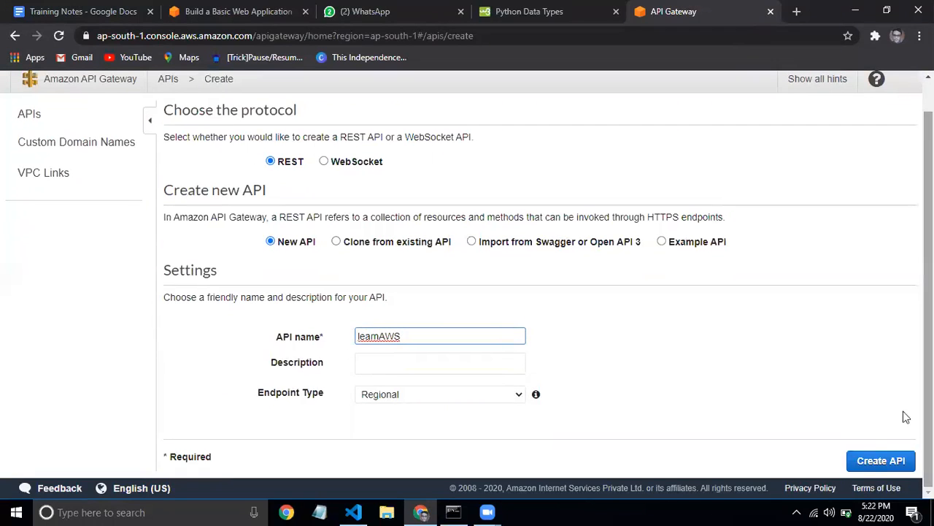
pyautogui.click(867, 465)
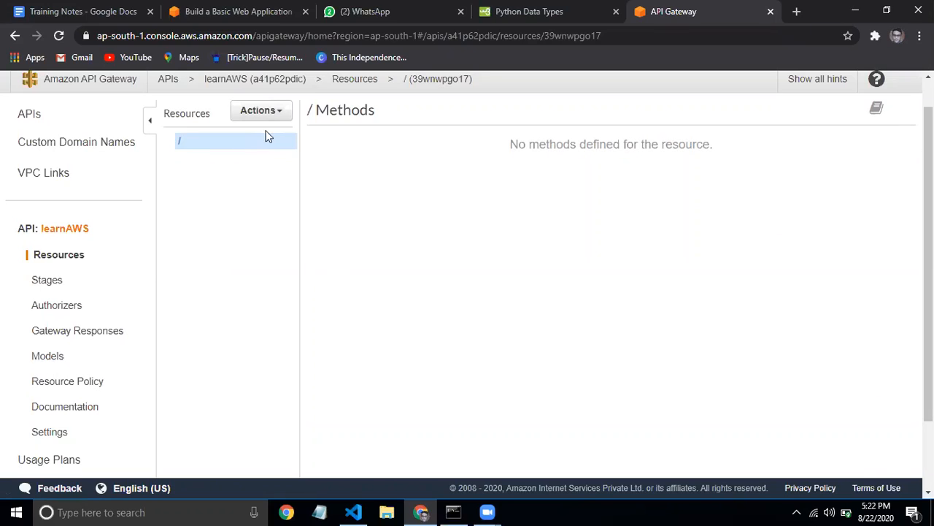
# Show the learnAWS root resource's Actions menu, close it, and reopen it
pyautogui.click(261, 111)
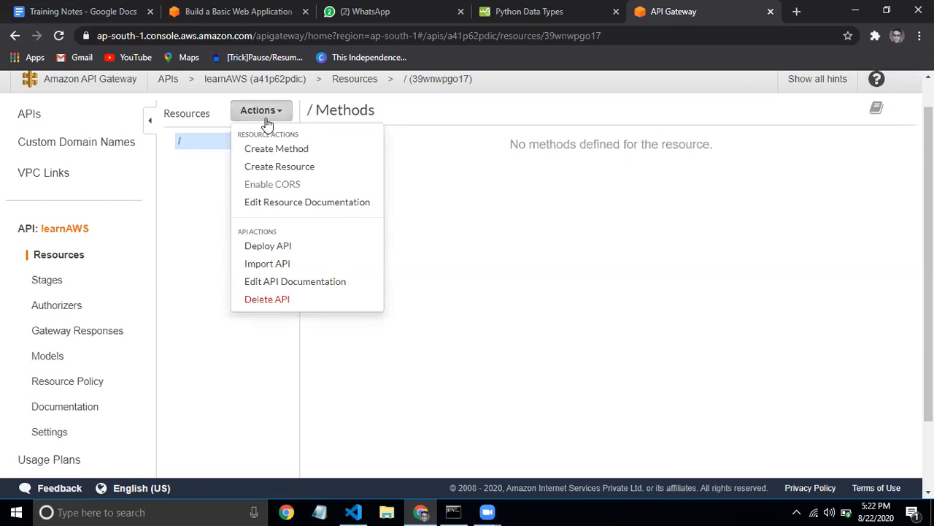
pyautogui.click(202, 165)
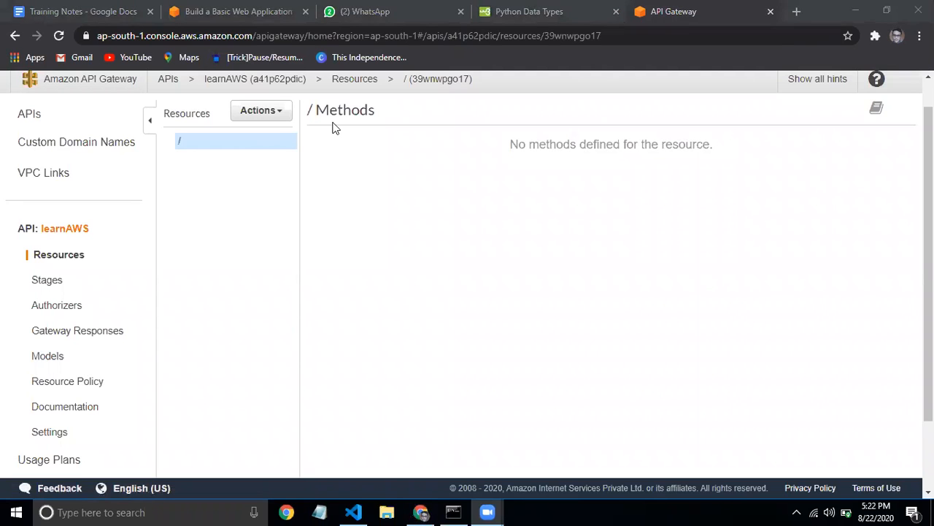
pyautogui.click(273, 115)
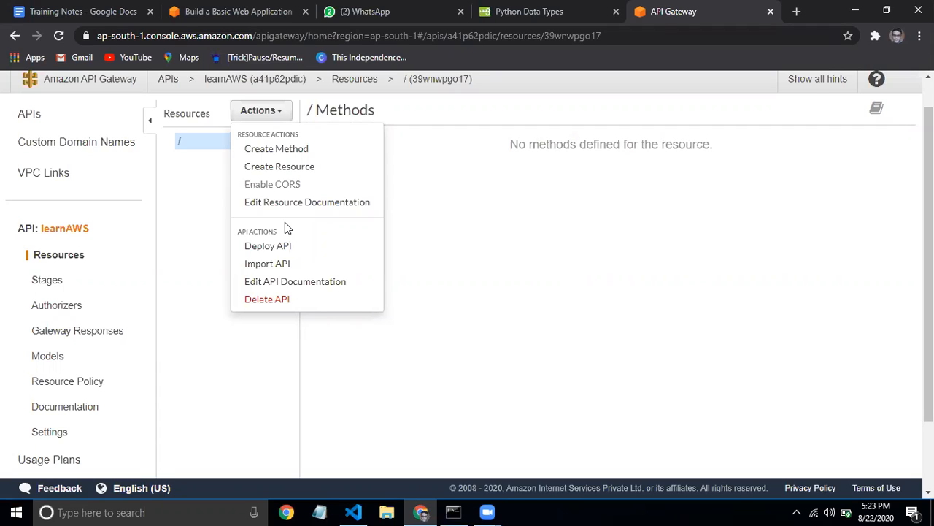
pyautogui.click(263, 110)
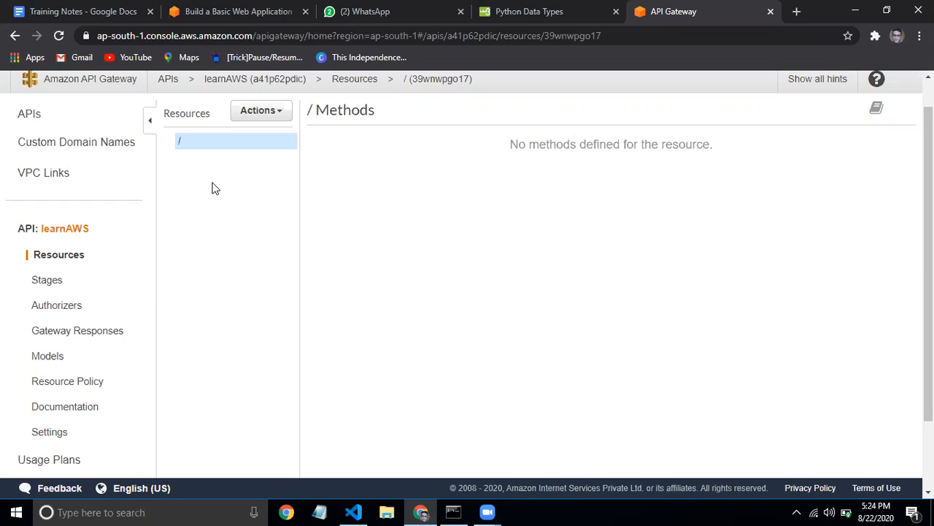
pyautogui.click(253, 113)
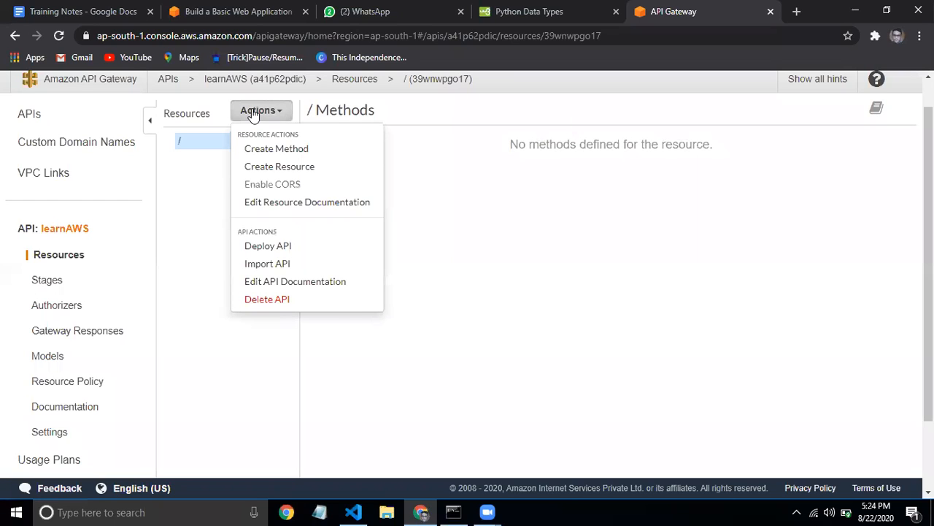
pyautogui.click(252, 115)
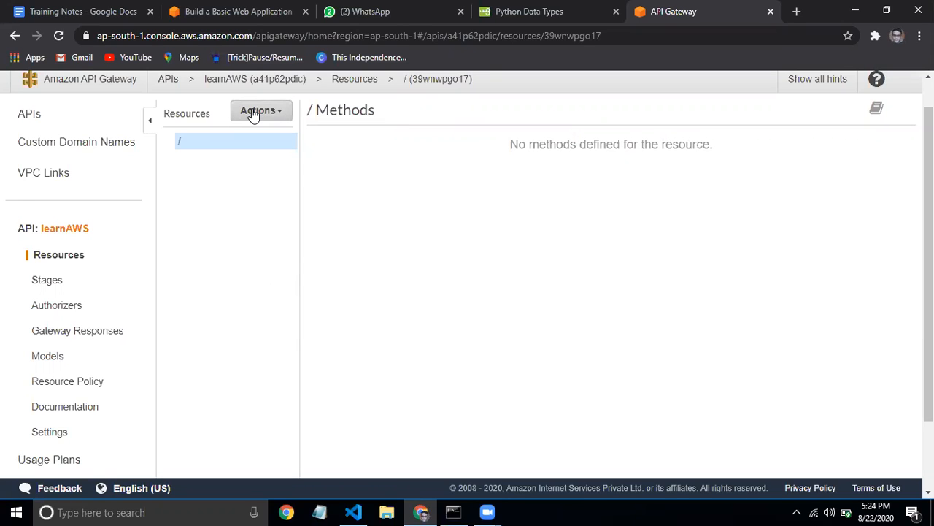
pyautogui.click(252, 115)
pyautogui.click(253, 116)
pyautogui.click(277, 118)
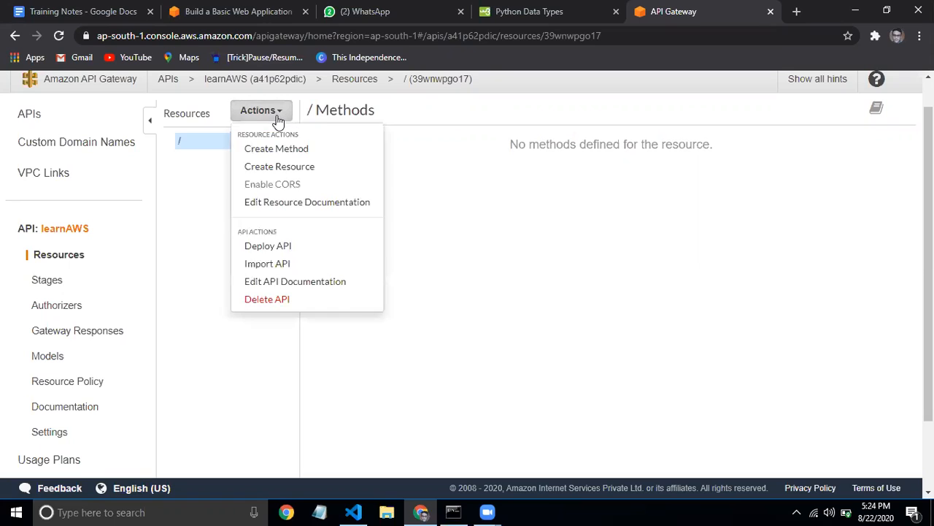
pyautogui.click(277, 118)
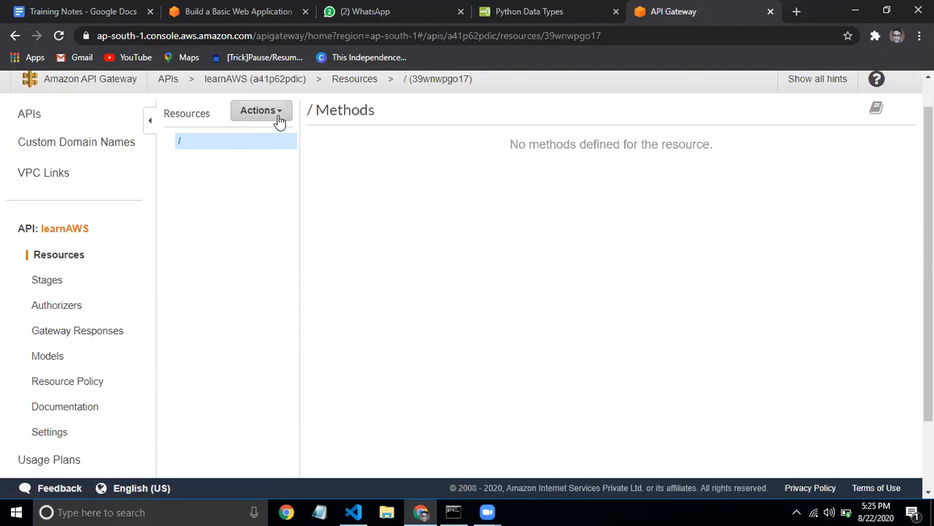
pyautogui.click(279, 121)
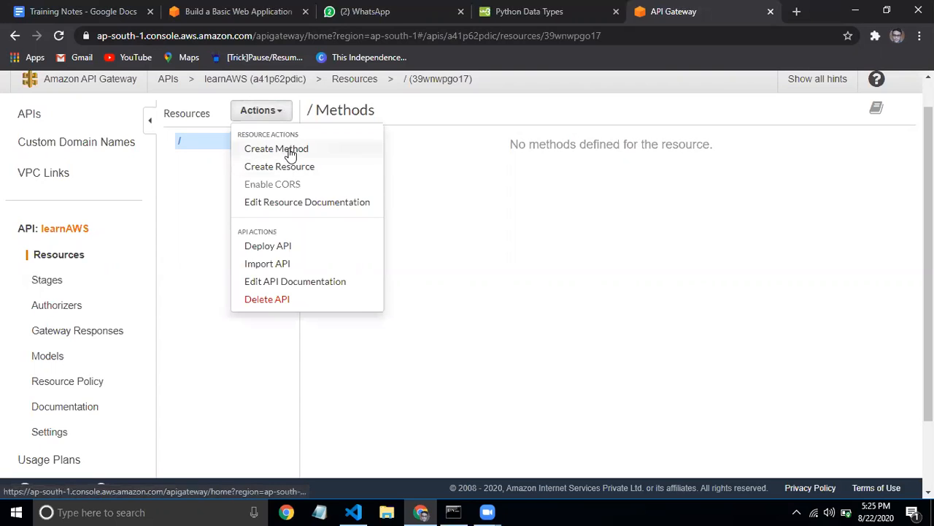
# Add a GET method to the learnAWS root resource
pyautogui.click(290, 149)
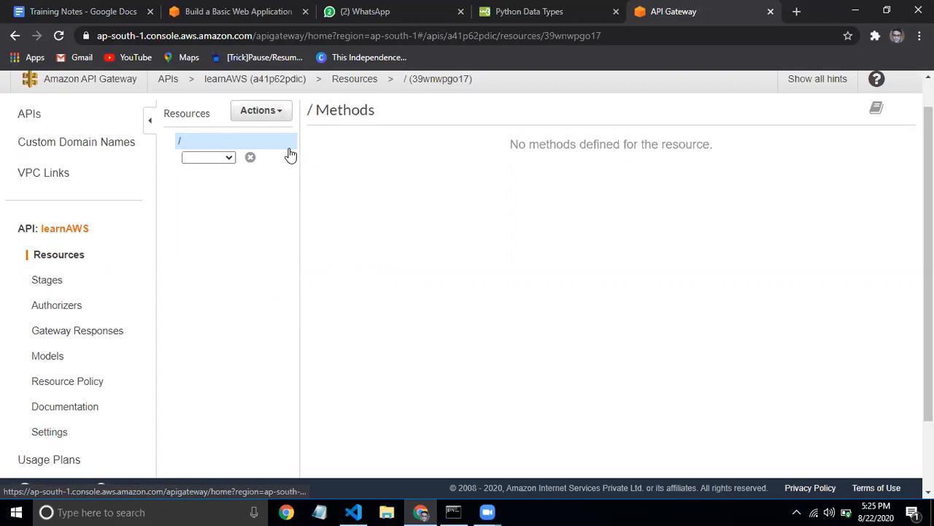
pyautogui.click(230, 158)
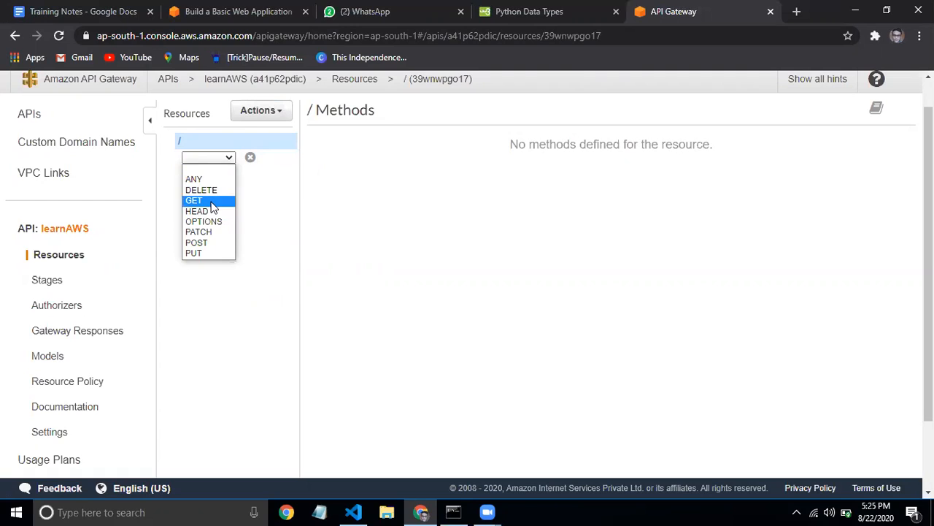
pyautogui.click(211, 201)
pyautogui.click(250, 158)
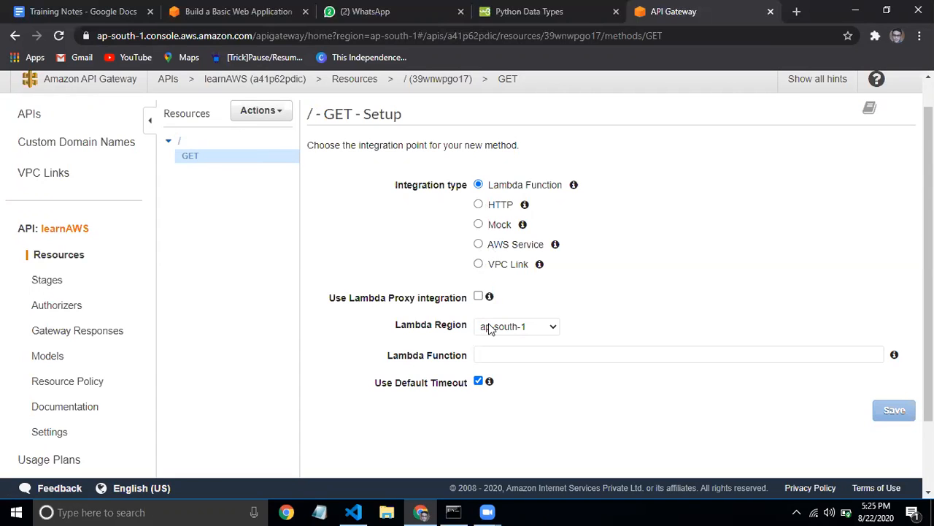
# Leave the GET method's Lambda Function field empty and start a new browser tab
pyautogui.click(486, 353)
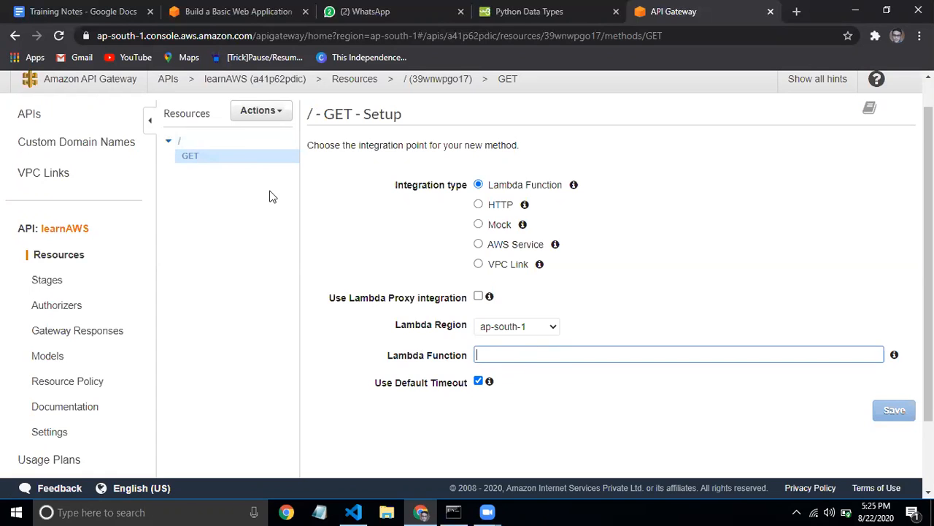
pyautogui.click(290, 151)
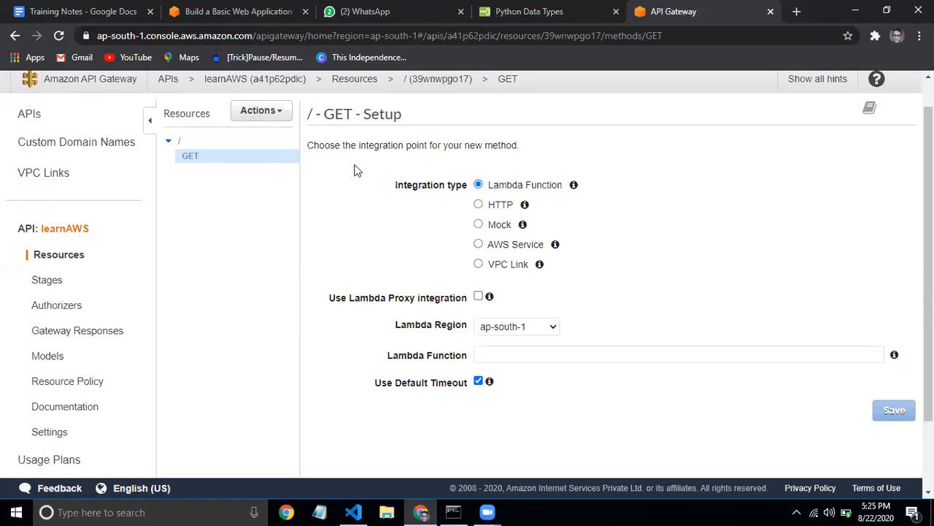
pyautogui.click(798, 11)
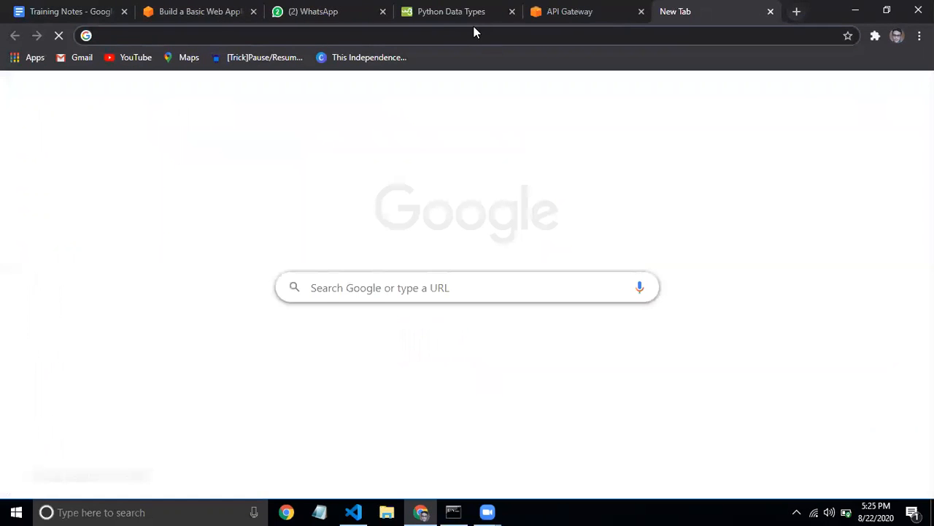
# Create a Node.js 12.x Lambda function from scratch named awslearnget
pyautogui.write('lam')
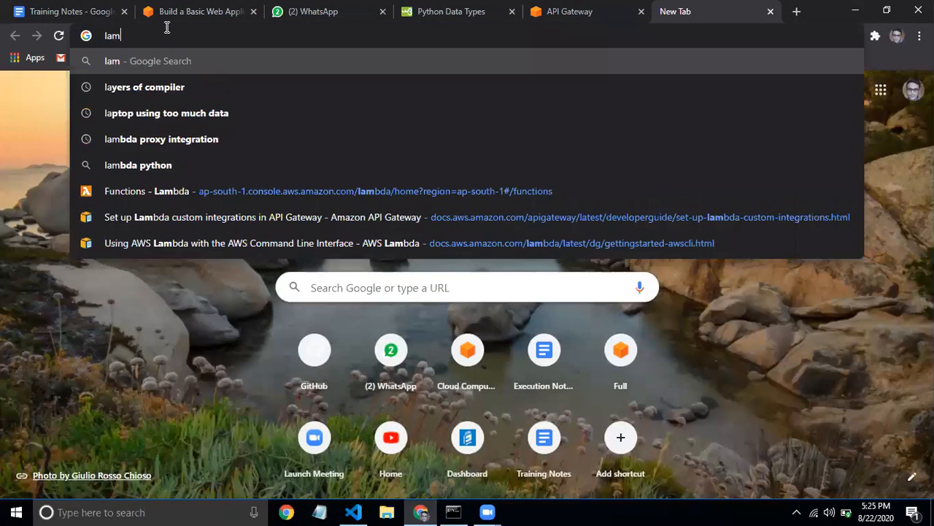
pyautogui.click(142, 188)
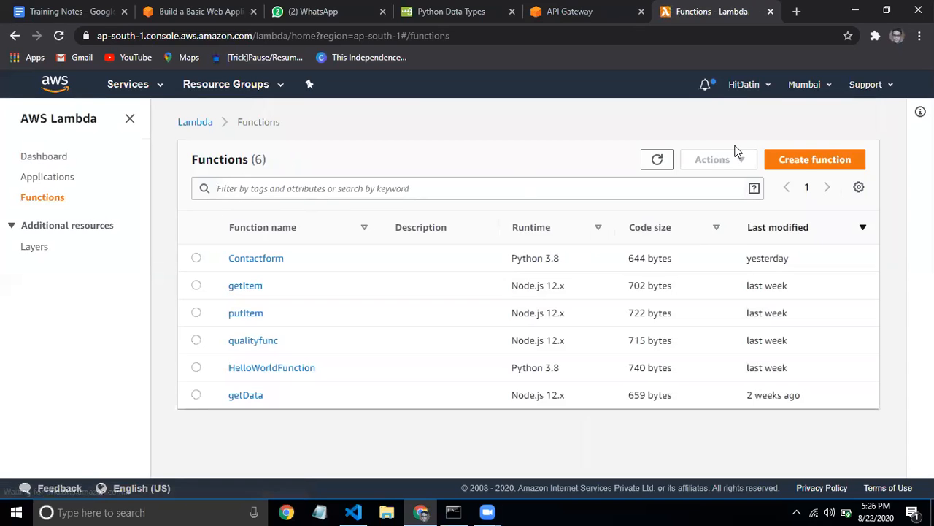
pyautogui.click(809, 162)
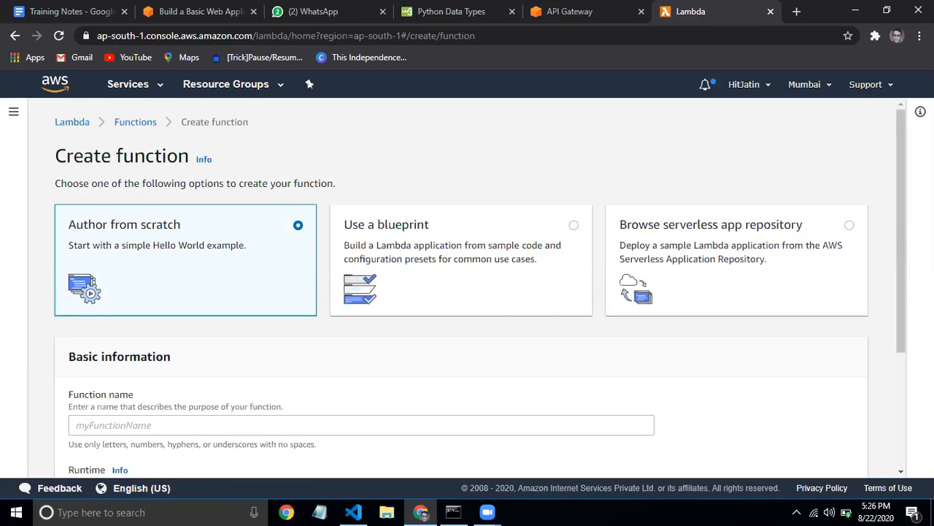
pyautogui.moveTo(900, 215); pyautogui.dragTo(899, 328)
pyautogui.click(350, 248)
pyautogui.write('awslearn')
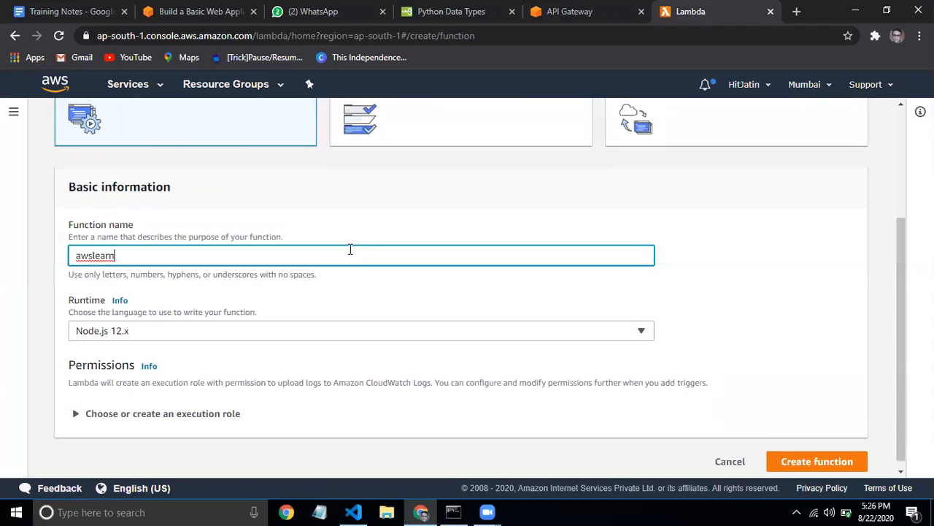
pyautogui.write('get')
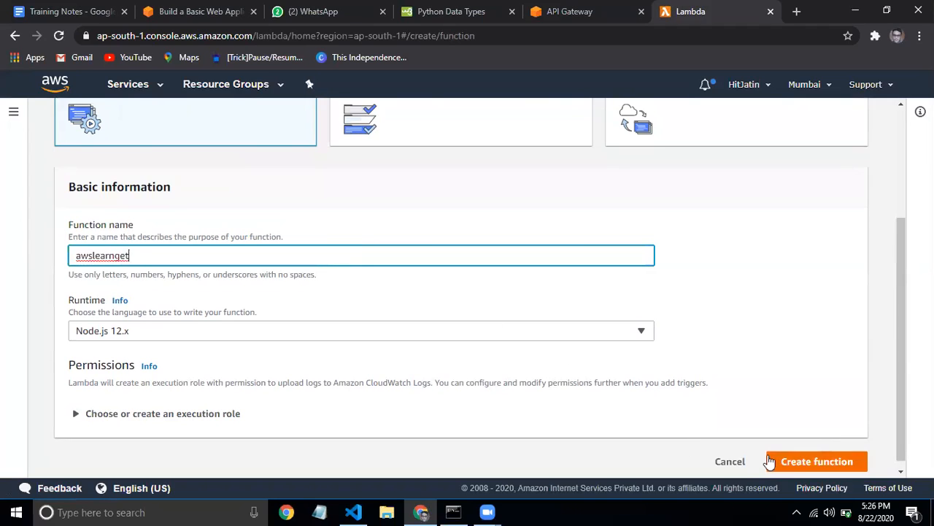
pyautogui.click(793, 463)
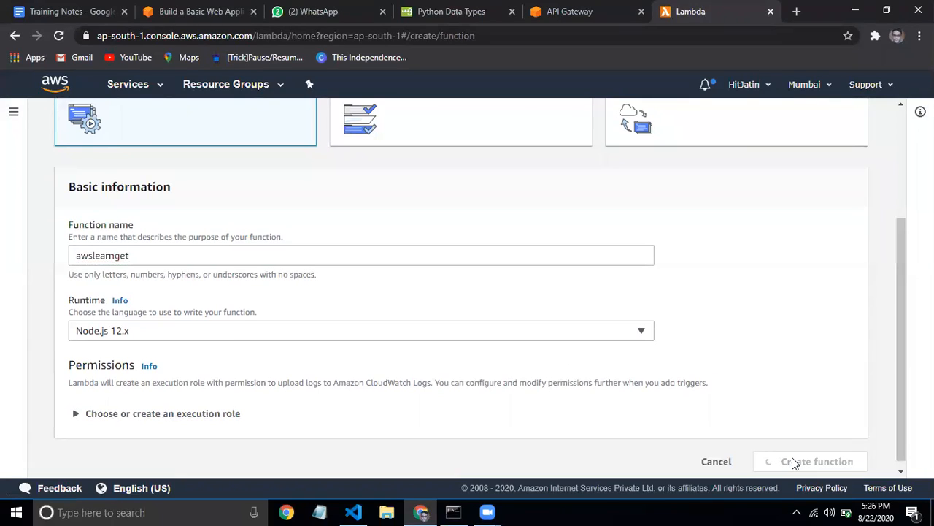
# Check the available runtimes, then scroll down the newly created awslearnget page
pyautogui.click(624, 341)
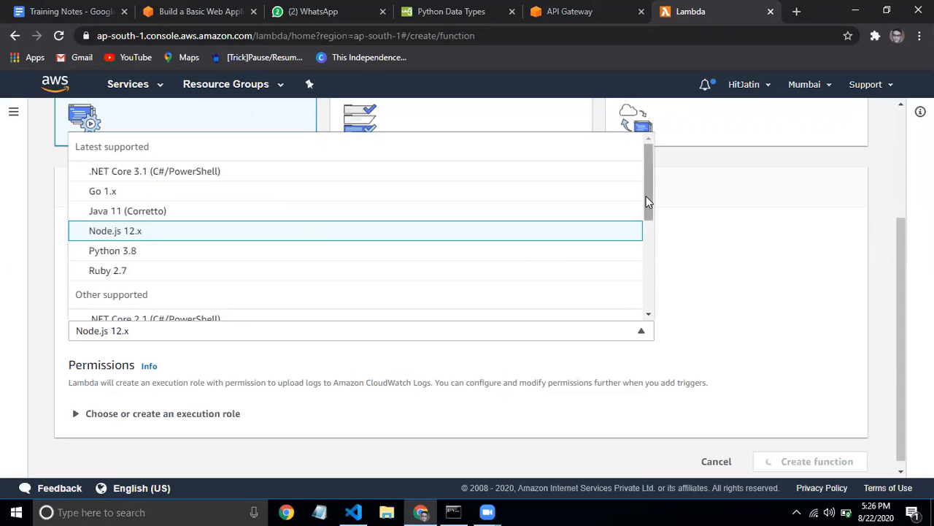
pyautogui.moveTo(645, 195)
pyautogui.mouseDown()
pyautogui.moveTo(650, 246)
pyautogui.moveTo(640, 182)
pyautogui.mouseUp()
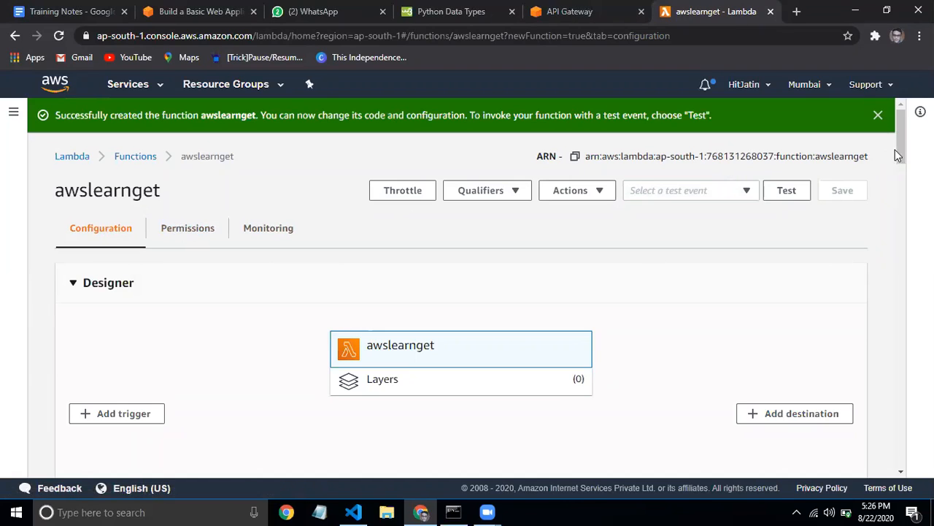
pyautogui.moveTo(901, 137); pyautogui.dragTo(900, 196)
# Show the Function configuration help and step through awslearnget's default 'Hello from Lambda!' index.js lines
pyautogui.click(912, 196)
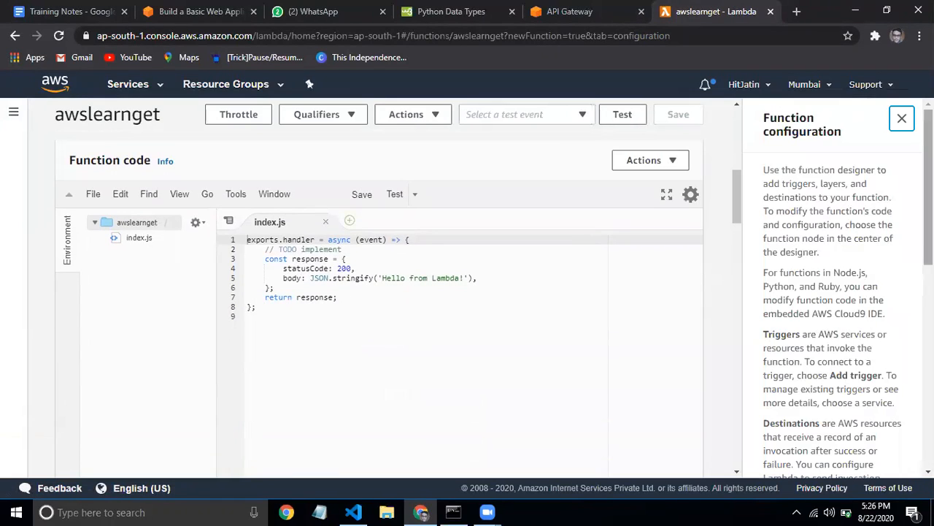
pyautogui.moveTo(739, 203)
pyautogui.mouseDown()
pyautogui.moveTo(733, 161)
pyautogui.moveTo(736, 241)
pyautogui.moveTo(736, 196)
pyautogui.mouseUp()
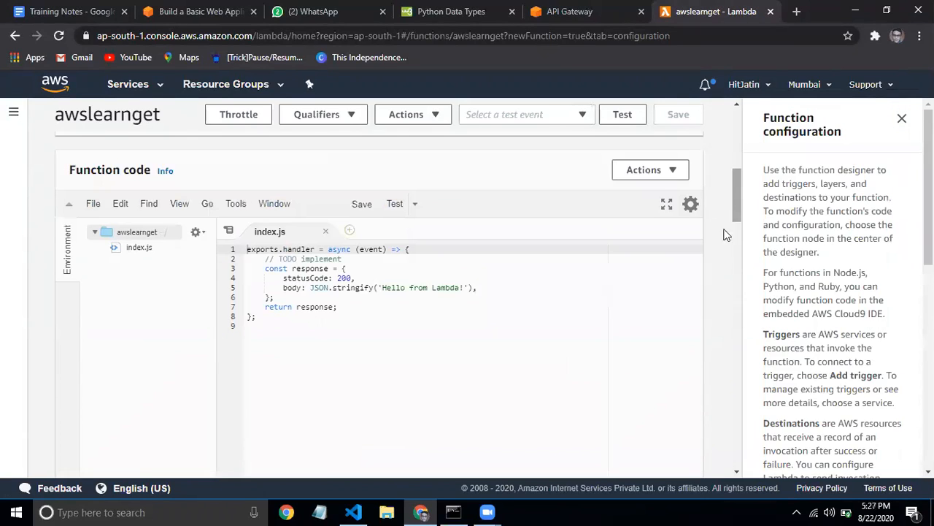
pyautogui.click(546, 295)
pyautogui.click(547, 328)
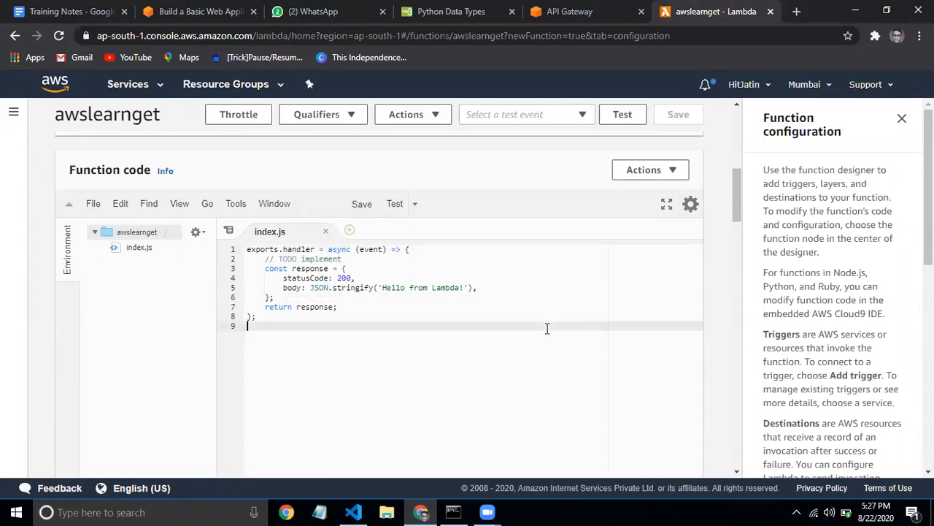
pyautogui.press('Up')
pyautogui.press('Up')
pyautogui.press('Up')
pyautogui.press('Up')
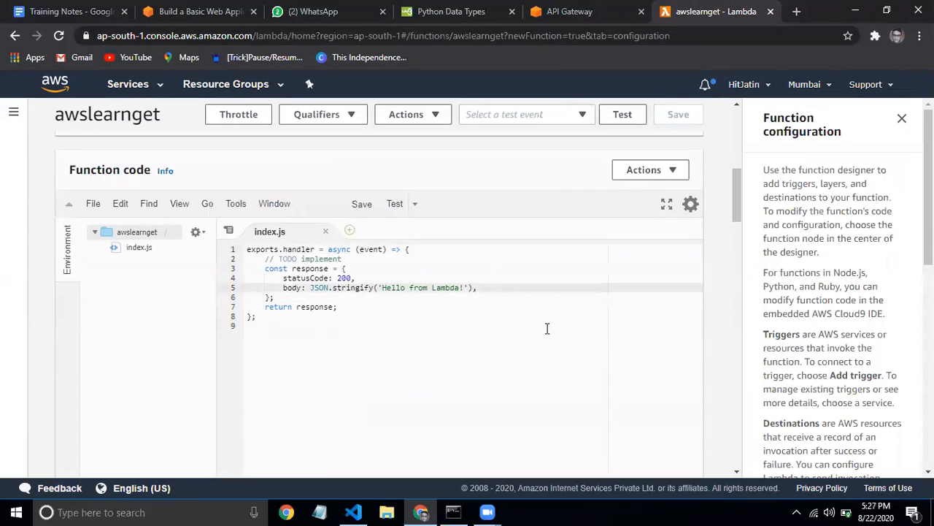
pyautogui.click(328, 300)
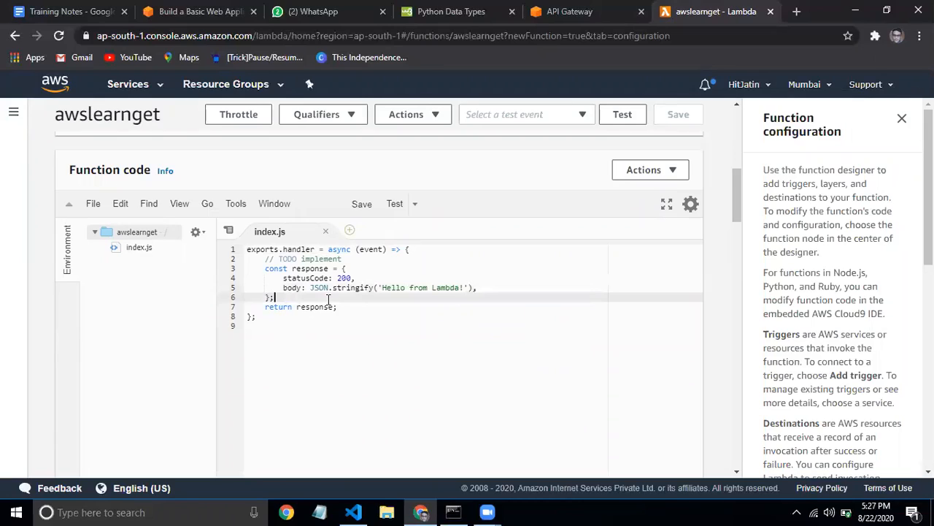
pyautogui.press('Down')
pyautogui.press('Down')
pyautogui.press('Down')
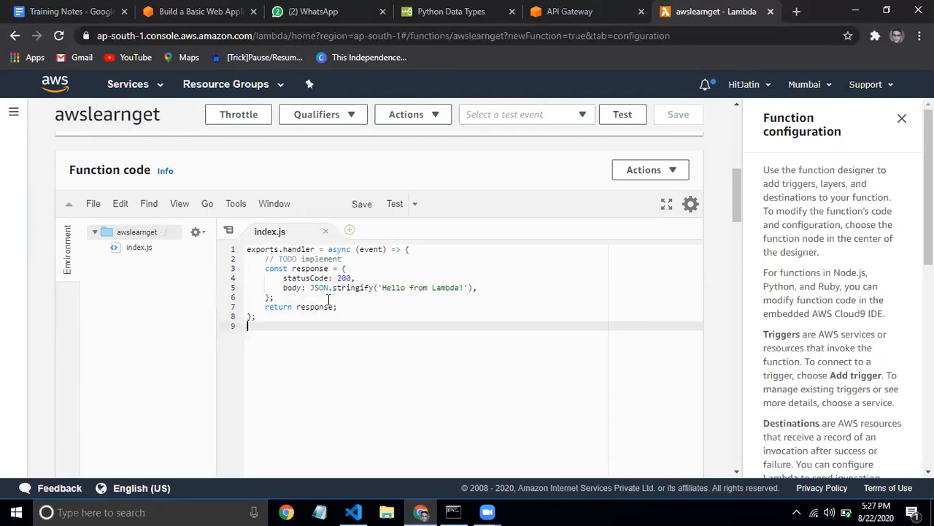
pyautogui.press('Up')
pyautogui.press('Up')
pyautogui.press('Up')
pyautogui.press('Up')
pyautogui.press('Up')
pyautogui.press('Up')
pyautogui.press('Up')
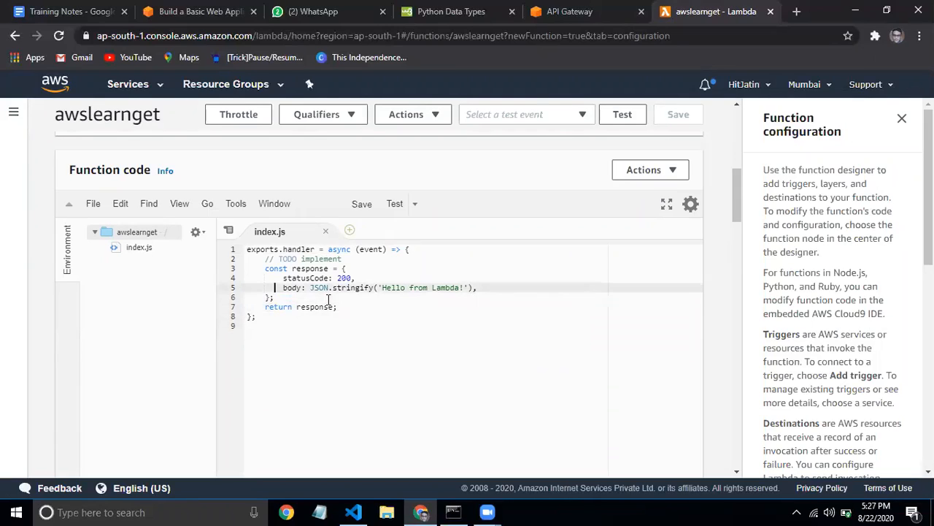
pyautogui.press('Up')
pyautogui.press('Up')
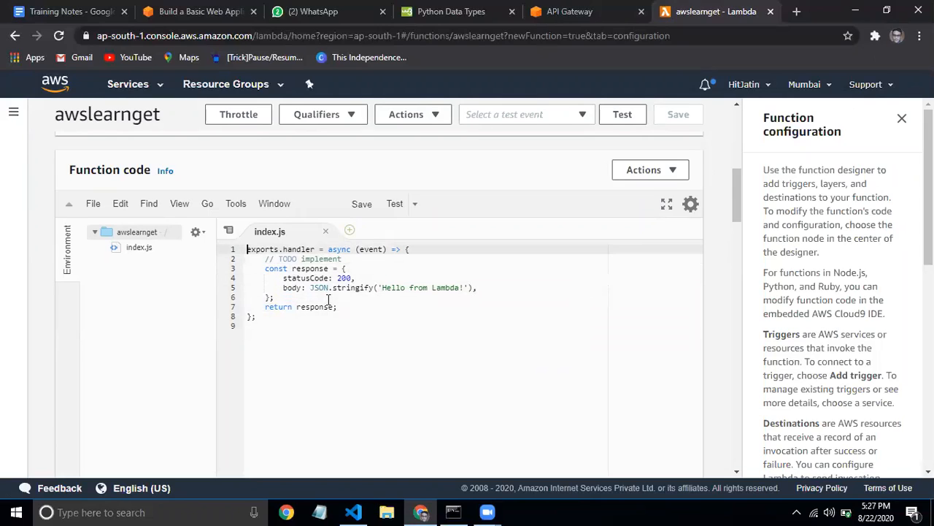
# In the tutorial tab, view Module Two's JavaScript Lambda steps, then go to Module 4: Create a Data Table
pyautogui.click(216, 9)
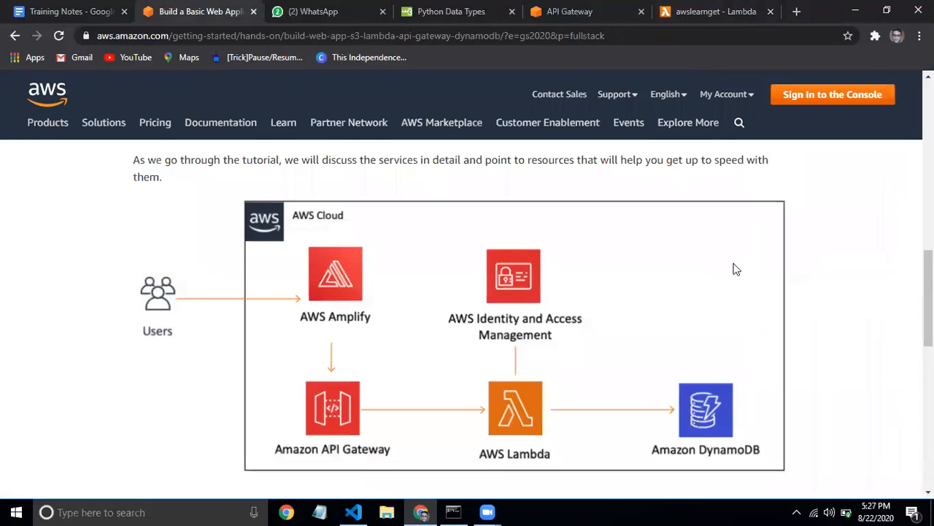
pyautogui.moveTo(928, 297); pyautogui.dragTo(928, 163)
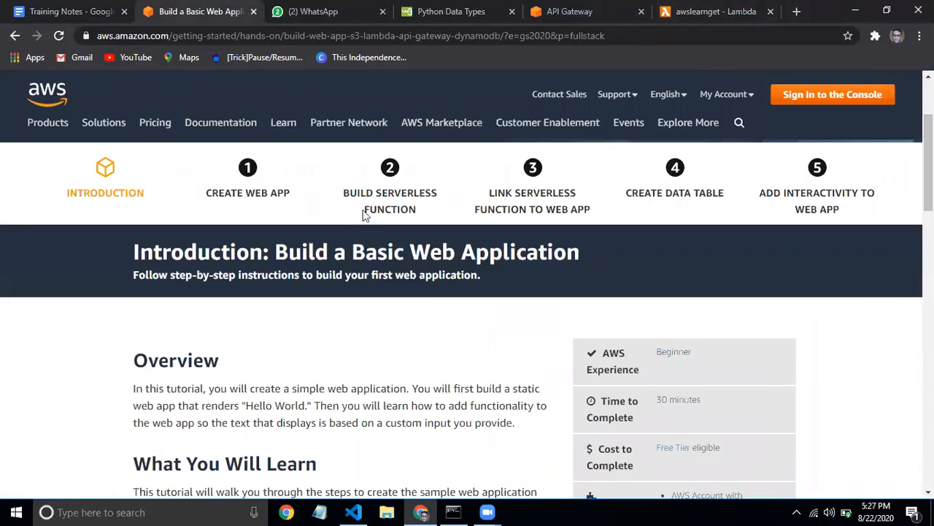
pyautogui.click(400, 202)
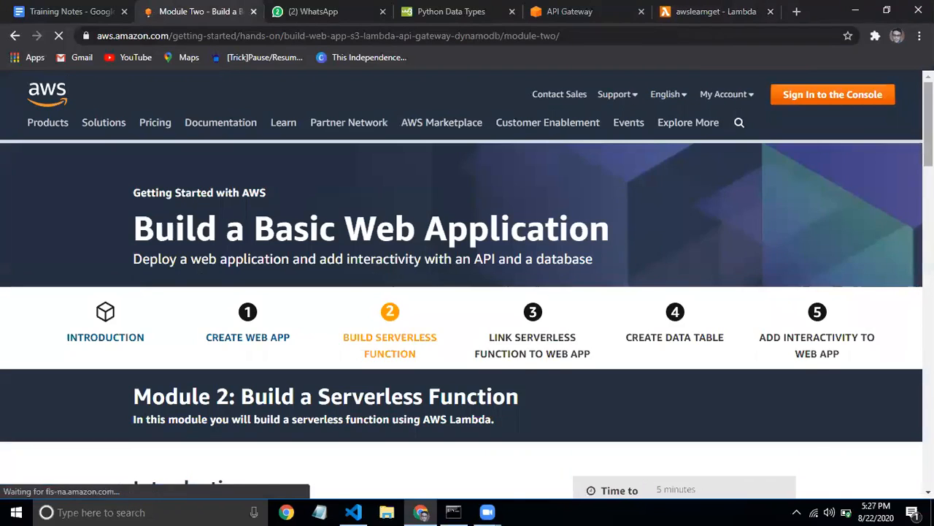
pyautogui.moveTo(928, 124); pyautogui.dragTo(928, 288)
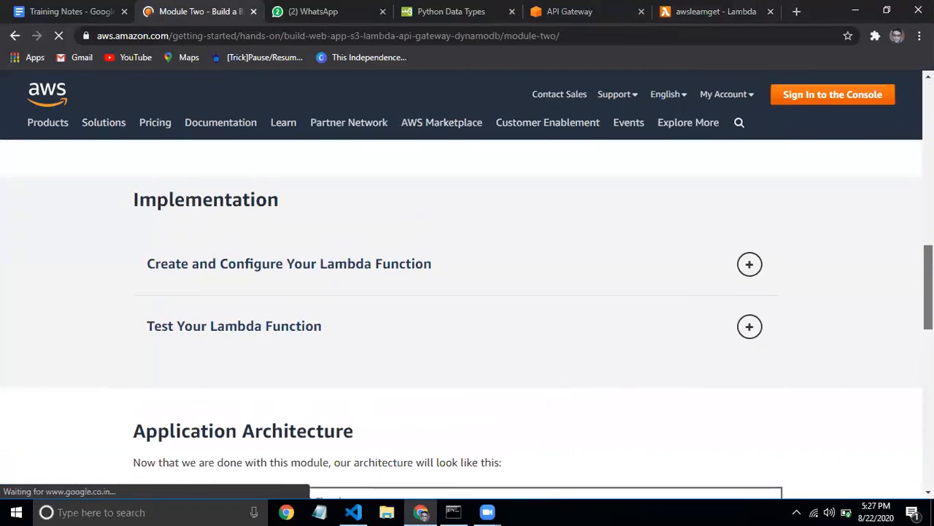
pyautogui.click(751, 267)
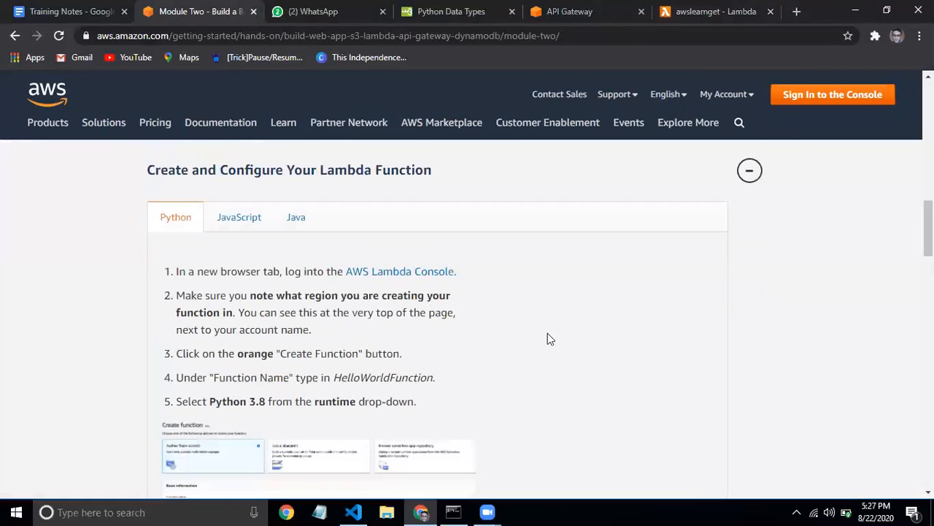
pyautogui.click(251, 228)
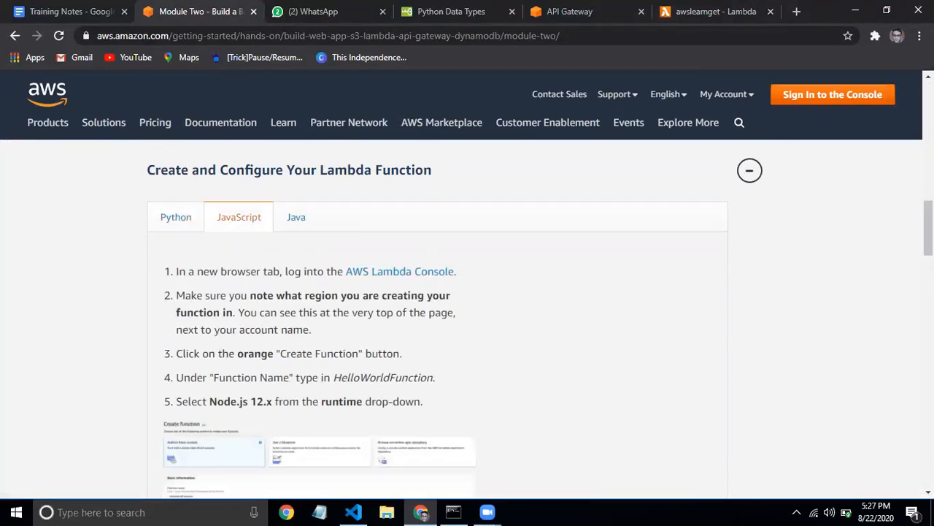
pyautogui.scroll(-8, 438, 313)
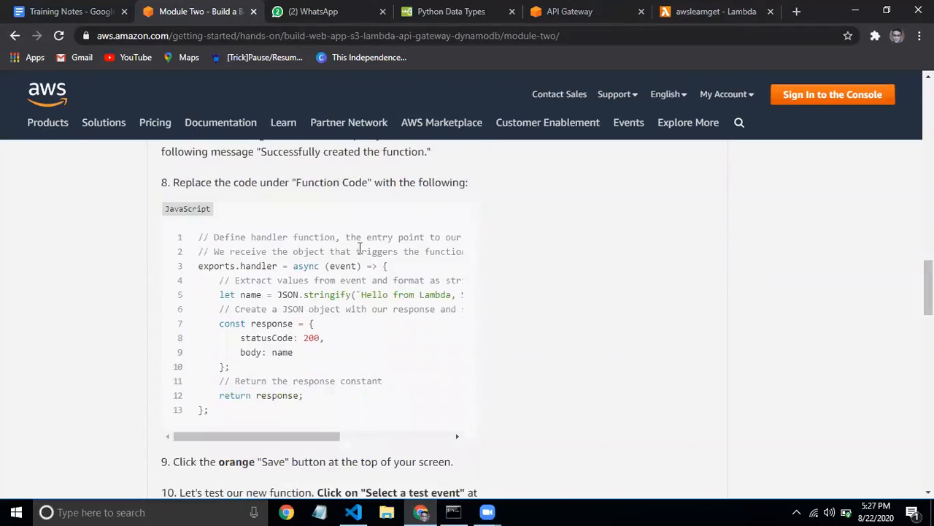
pyautogui.moveTo(929, 288); pyautogui.dragTo(929, 130)
pyautogui.click(664, 189)
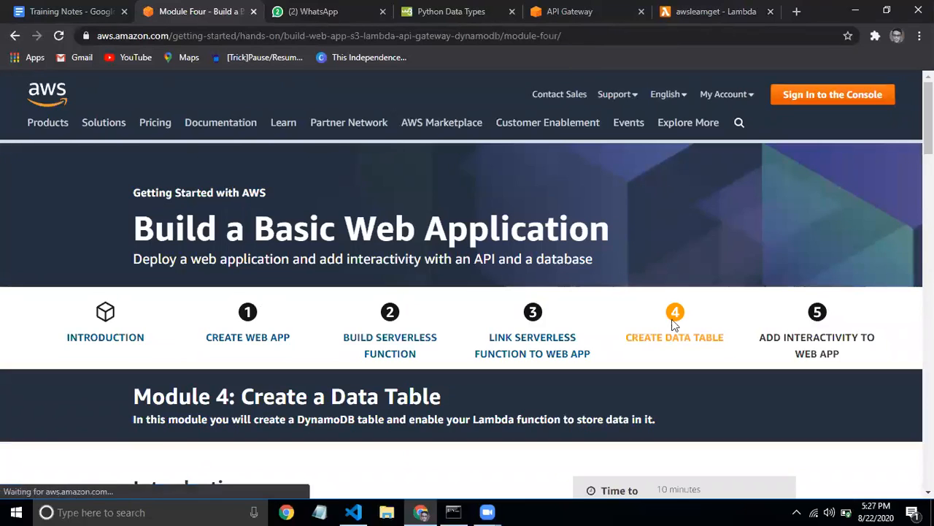
# Open the DynamoDB AWS Console in a new Chrome tab from the 'dy' address-bar suggestion
pyautogui.click(796, 11)
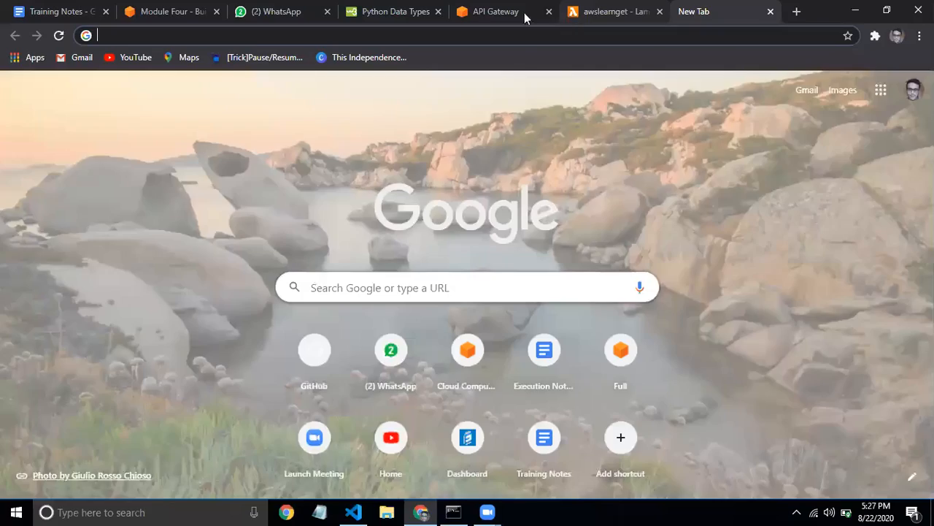
pyautogui.click(250, 33)
pyautogui.write('data')
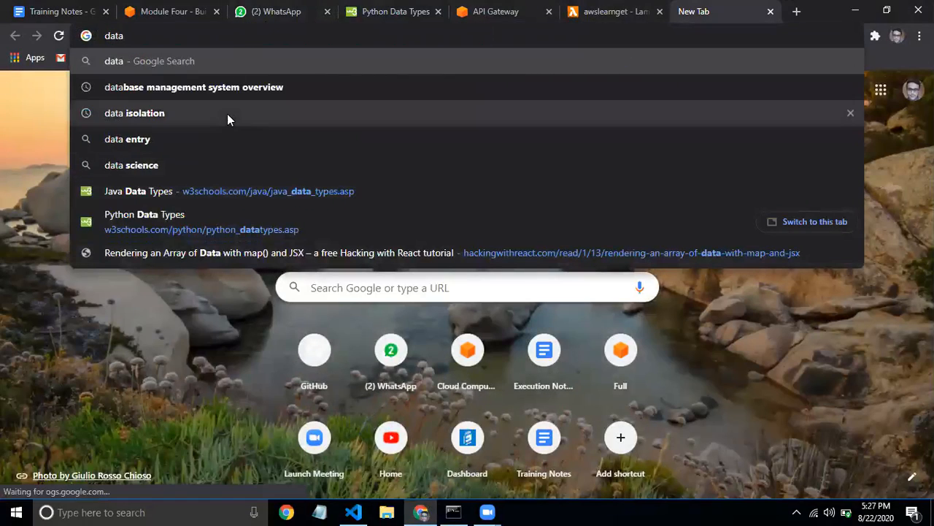
pyautogui.press('BackSpace')
pyautogui.press('BackSpace')
pyautogui.press('BackSpace')
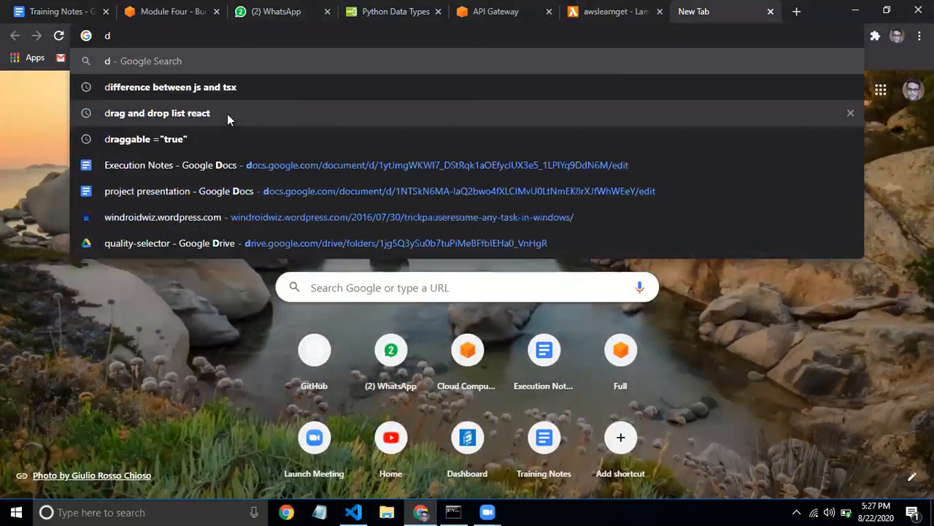
pyautogui.write('y')
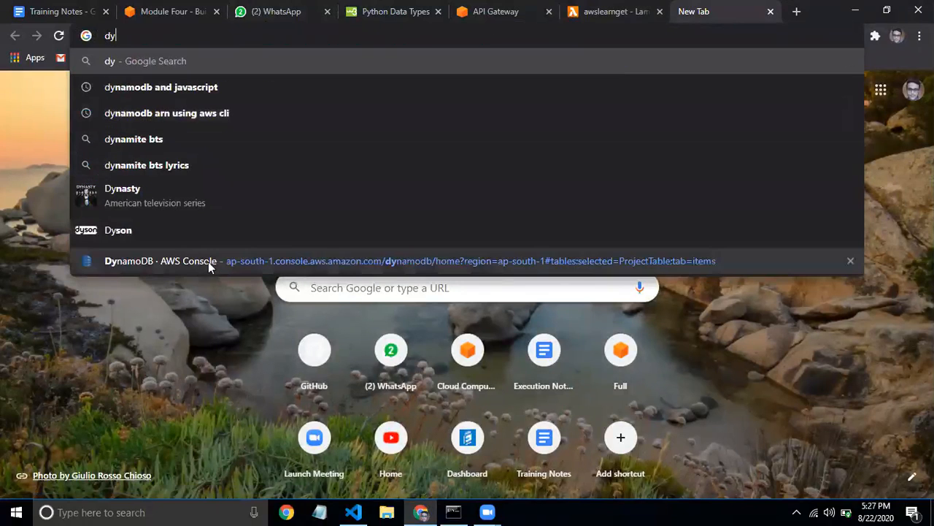
pyautogui.click(208, 267)
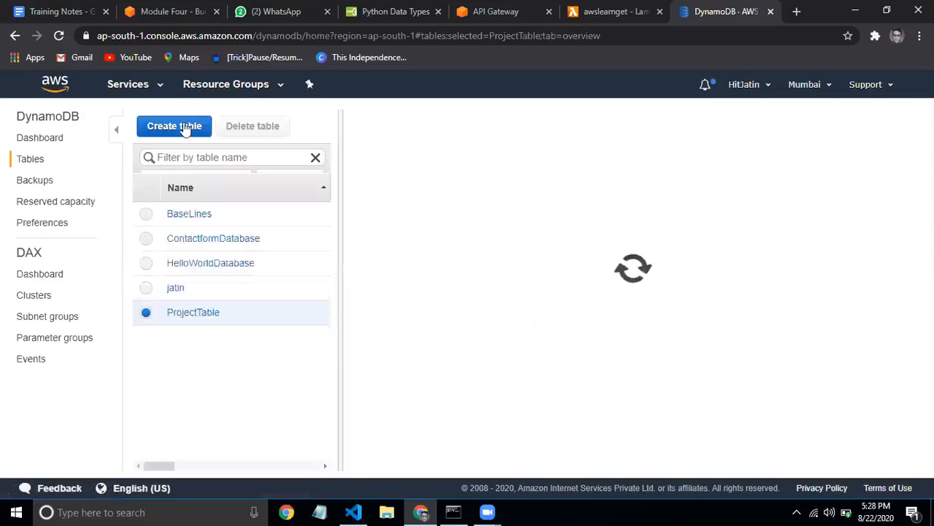
# Start a new DynamoDB table named awslearn with partition key ID
pyautogui.click(185, 126)
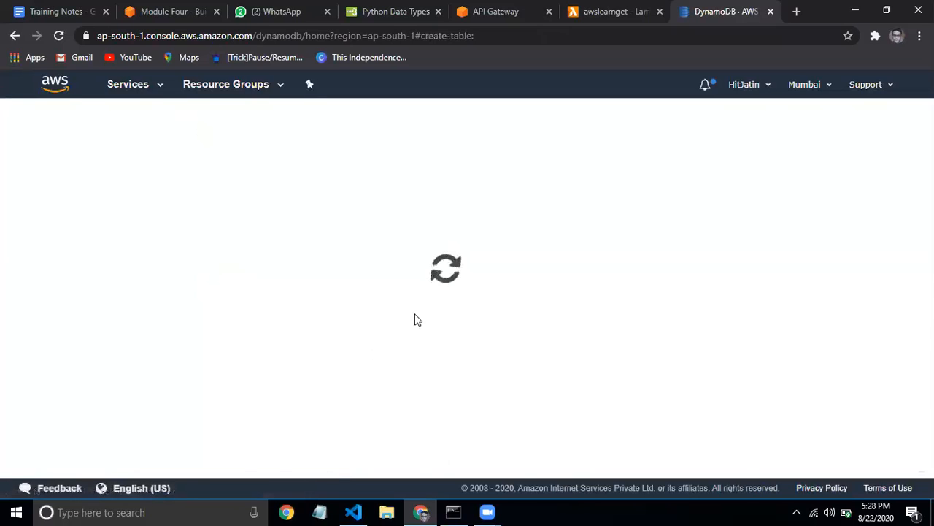
pyautogui.click(408, 195)
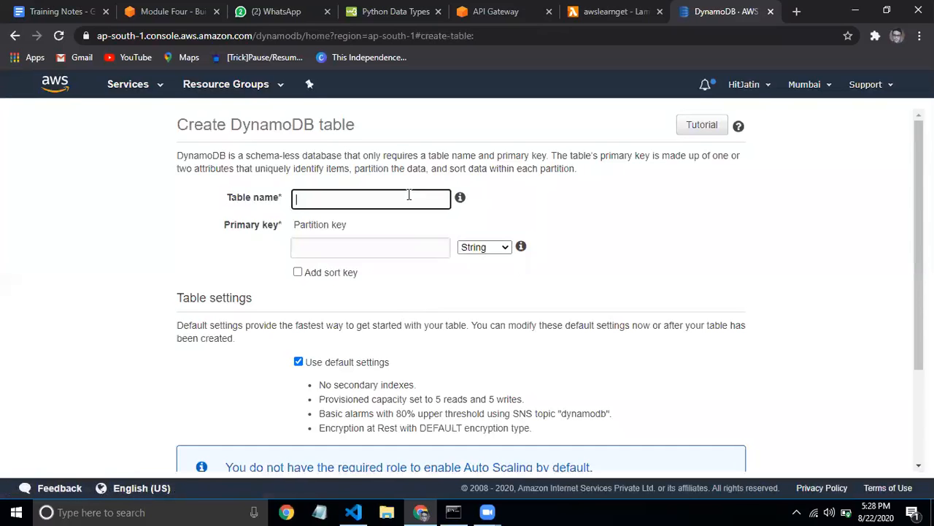
pyautogui.write('awslearn')
pyautogui.click(372, 243)
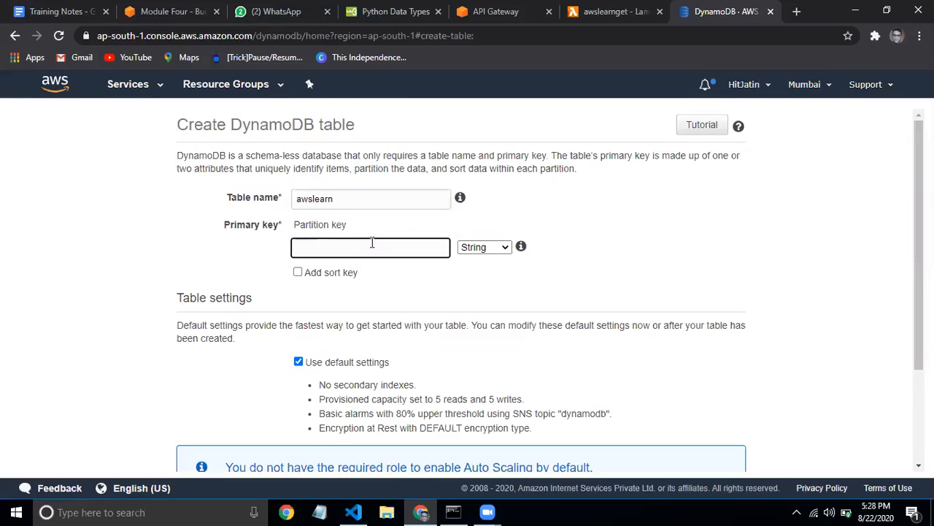
pyautogui.write('ID')
# Add a String sort key named Name to the awslearn table
pyautogui.click(299, 273)
pyautogui.click(377, 290)
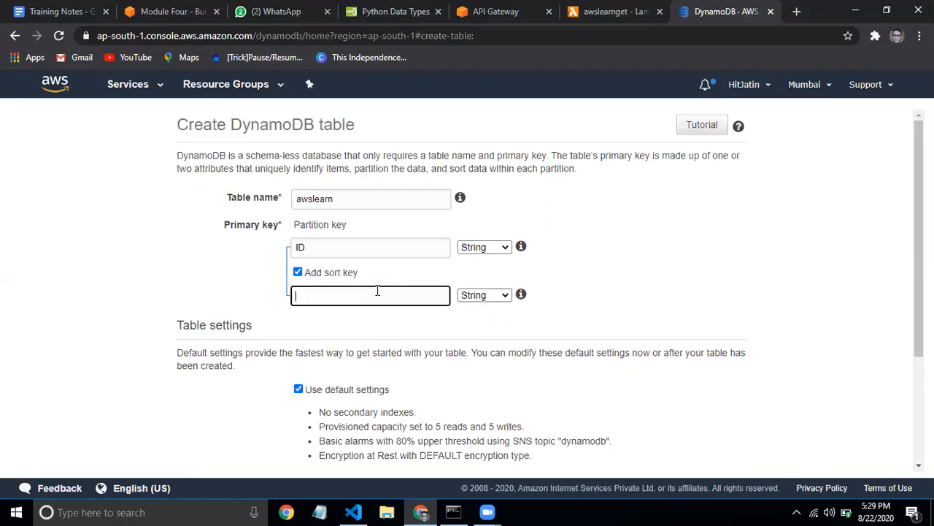
pyautogui.write('Name')
pyautogui.scroll(-2, 468, 292)
pyautogui.scroll(2, 467, 292)
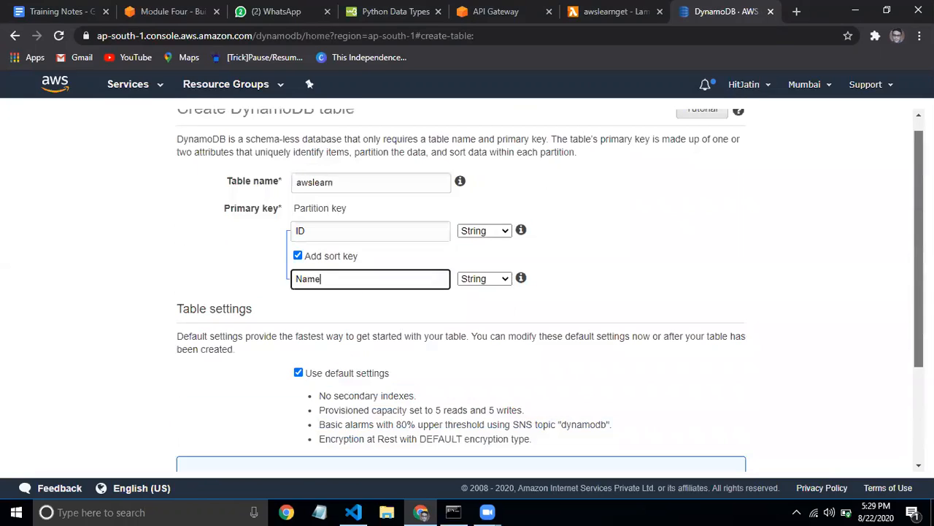
pyautogui.click(306, 231)
pyautogui.click(334, 285)
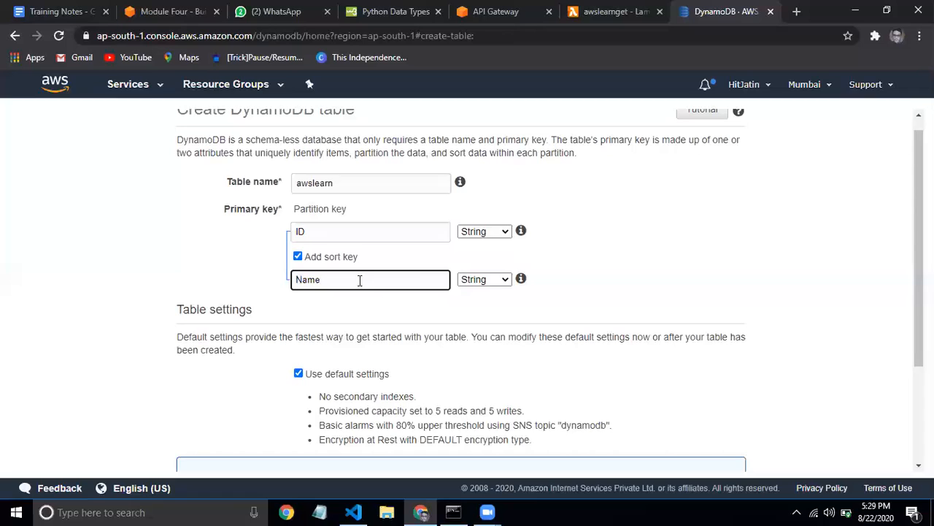
pyautogui.scroll(-2, 912, 392)
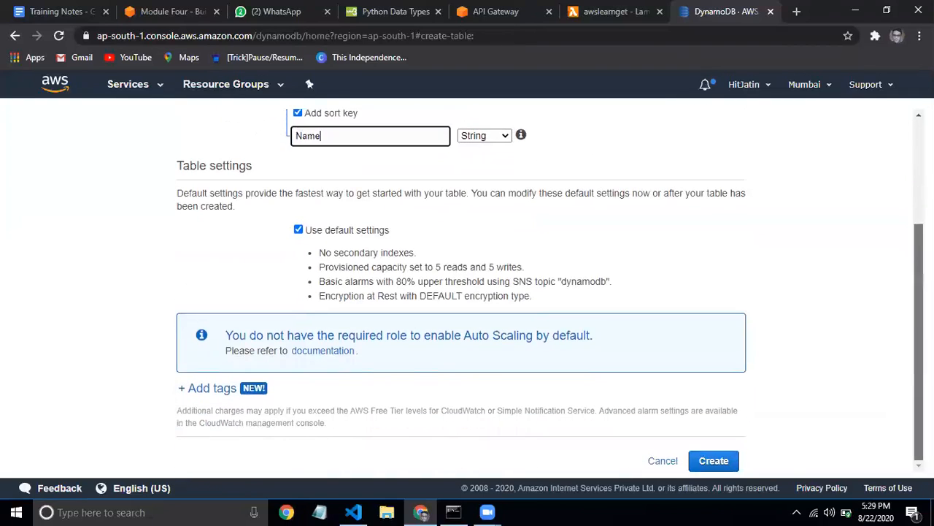
pyautogui.scroll(2, 909, 334)
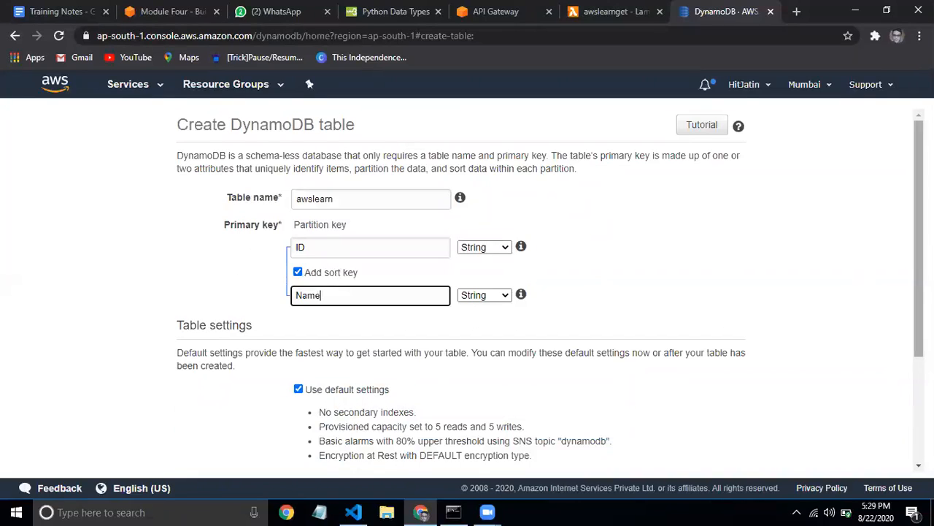
pyautogui.scroll(-2, 918, 328)
# Create the awslearn table and show its empty Items tab with ID and Name columns
pyautogui.click(724, 459)
pyautogui.moveTo(729, 461); pyautogui.dragTo(460, 321)
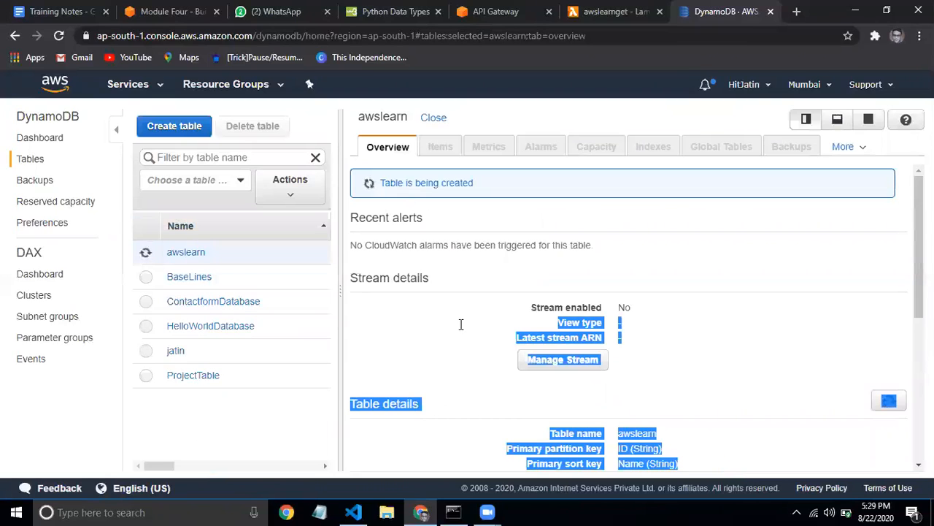
pyautogui.click(671, 329)
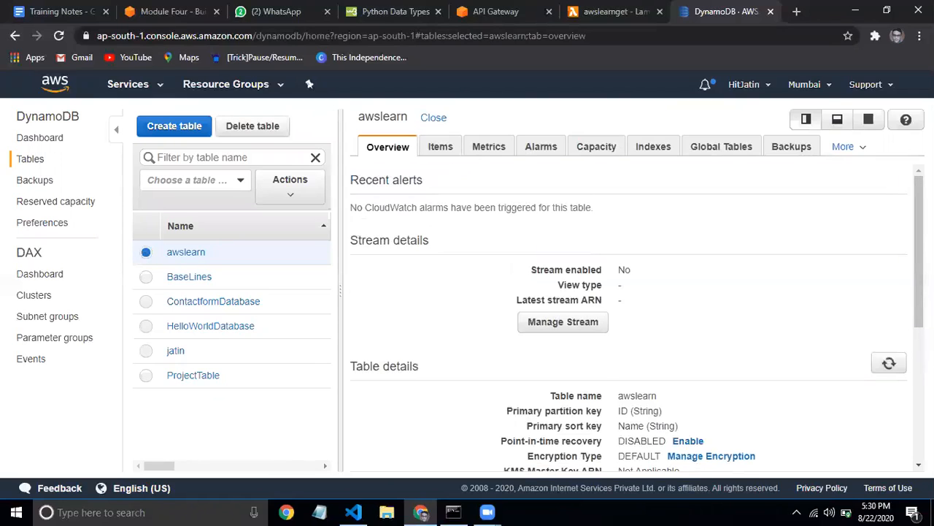
pyautogui.click(436, 150)
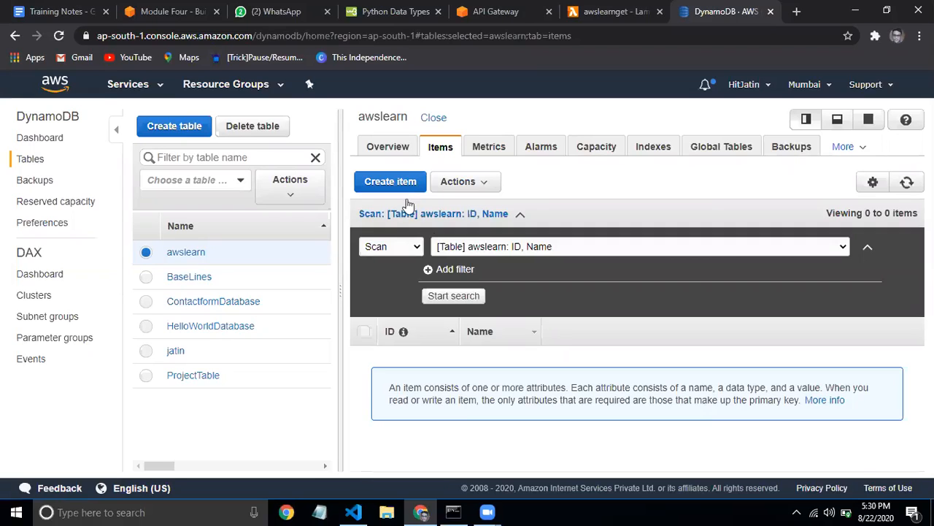
# Save a new item id001 in the Text editor with a Name value and an extra SurName attribute
pyautogui.click(396, 182)
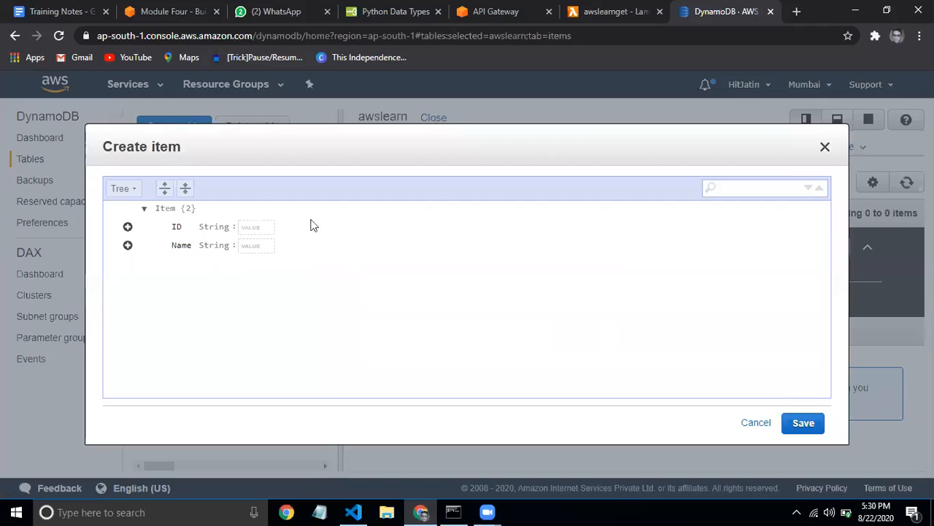
pyautogui.click(122, 188)
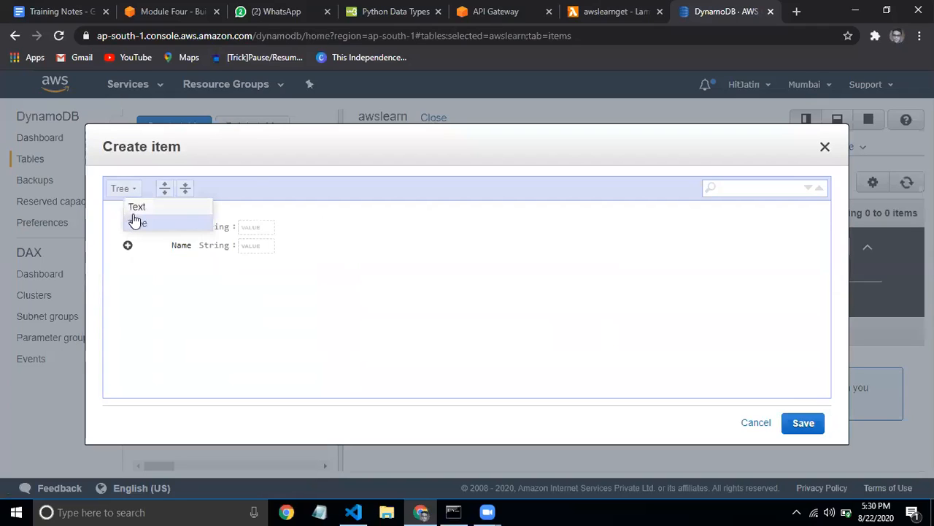
pyautogui.click(137, 208)
pyautogui.click(209, 242)
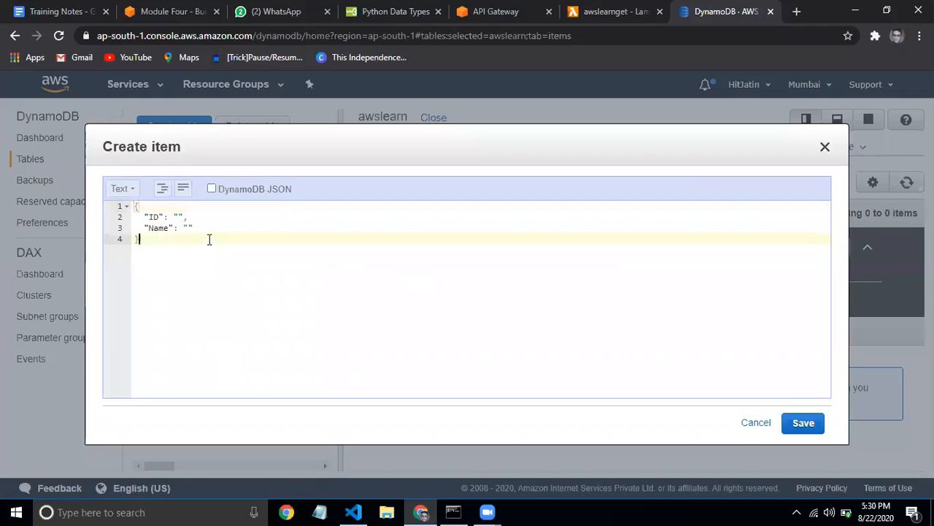
pyautogui.click(176, 216)
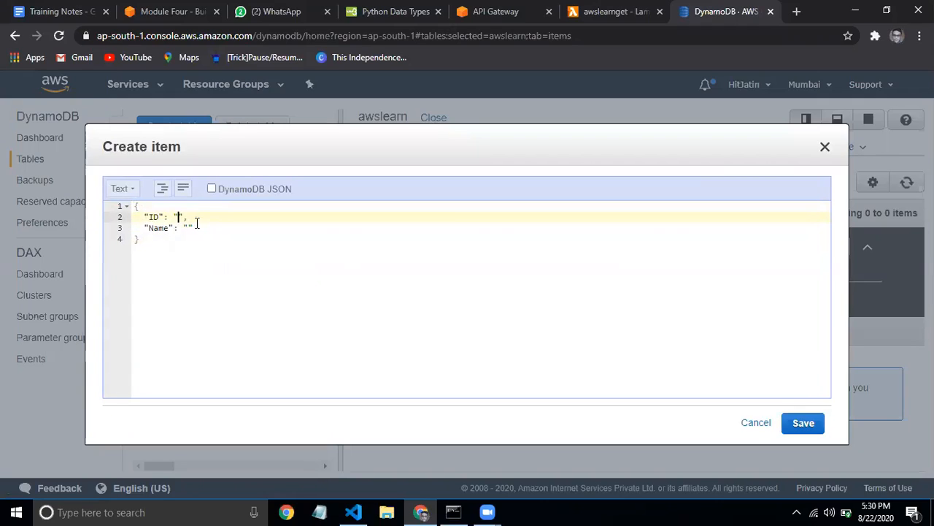
pyautogui.write('id001')
pyautogui.click(188, 228)
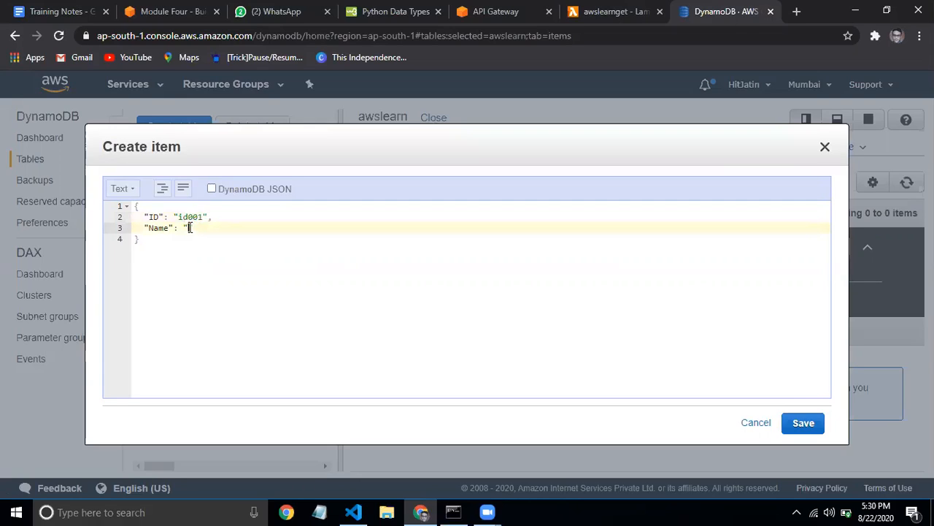
pyautogui.press('Return')
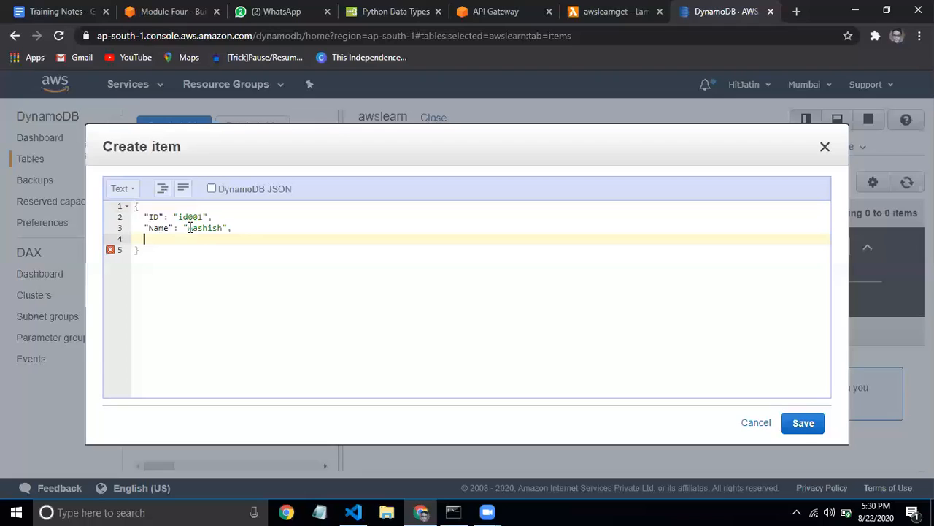
pyautogui.write('"')
pyautogui.write('S')
pyautogui.write('ur')
pyautogui.write('Nam')
pyautogui.write('e')
pyautogui.write(': ')
pyautogui.write('"')
pyautogui.write('"')
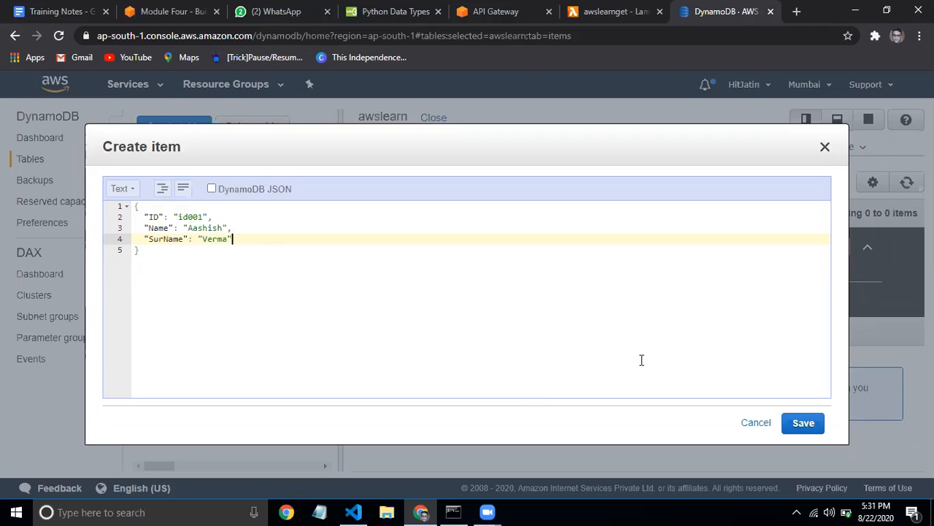
pyautogui.click(803, 423)
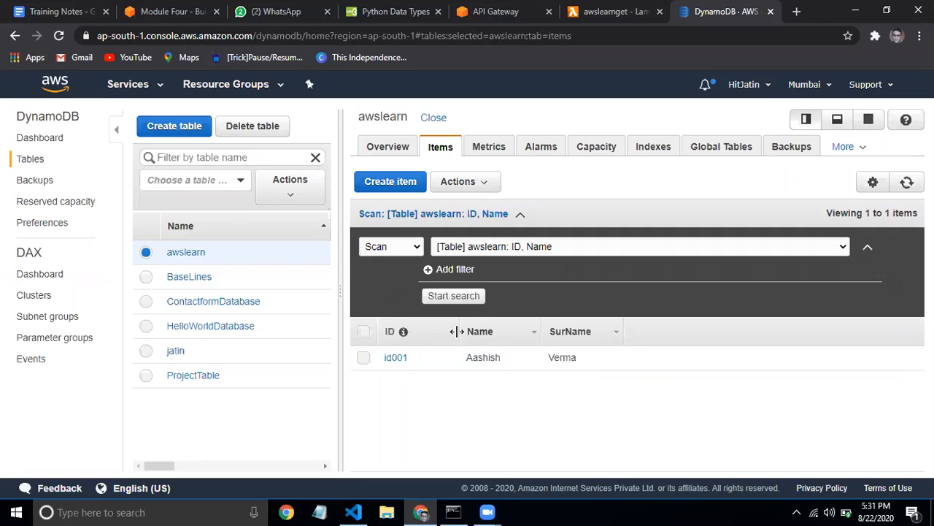
pyautogui.click(403, 183)
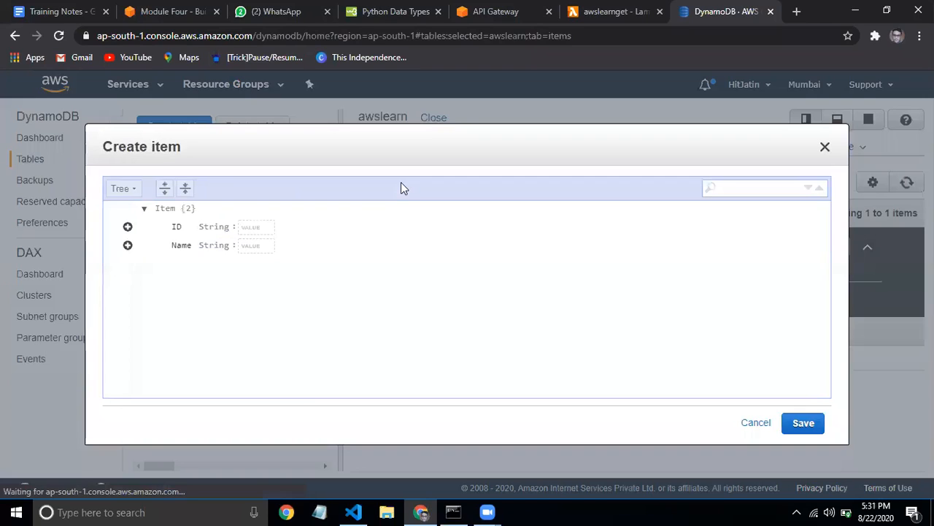
pyautogui.click(121, 188)
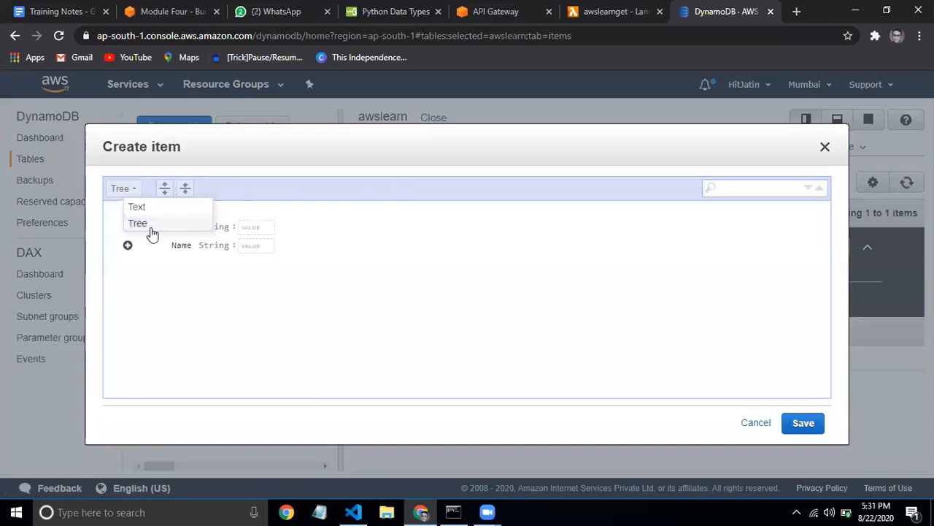
pyautogui.click(138, 206)
pyautogui.click(193, 227)
pyautogui.press('Left')
pyautogui.press('Left')
pyautogui.press('Left')
pyautogui.press('Left')
pyautogui.press('Left')
pyautogui.press('Left')
pyautogui.press('Left')
pyautogui.press('Left')
pyautogui.press('Left')
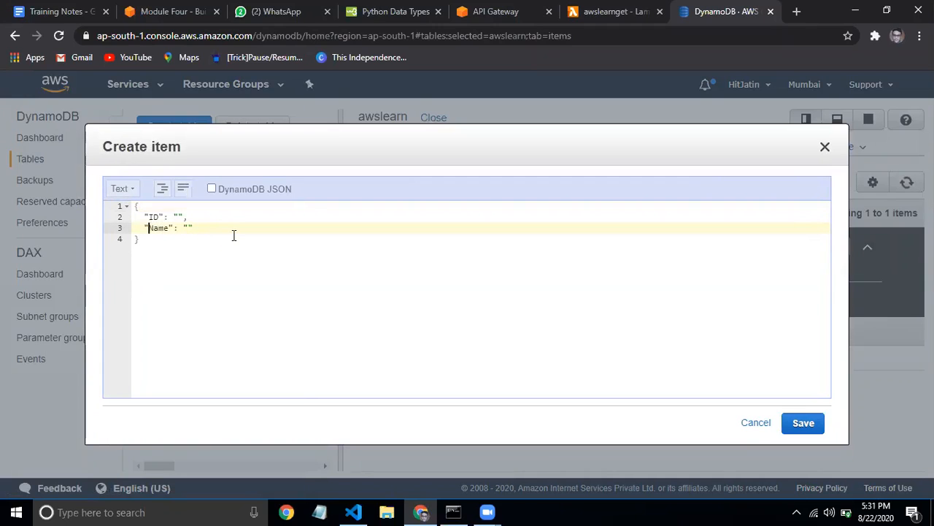
pyautogui.write('Sur')
pyautogui.press('Down')
pyautogui.press('Up')
pyautogui.press('Up')
pyautogui.press('Right')
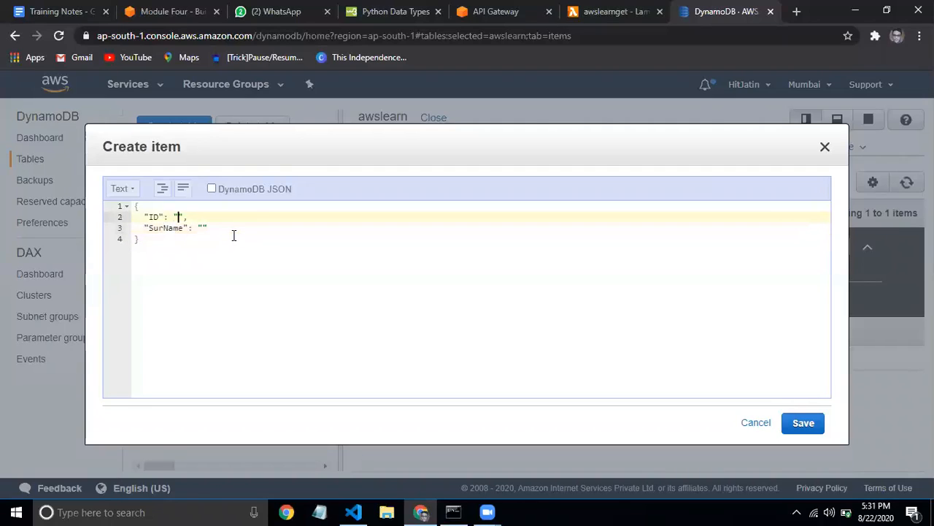
pyautogui.write('id00')
pyautogui.write('2')
pyautogui.press('Down')
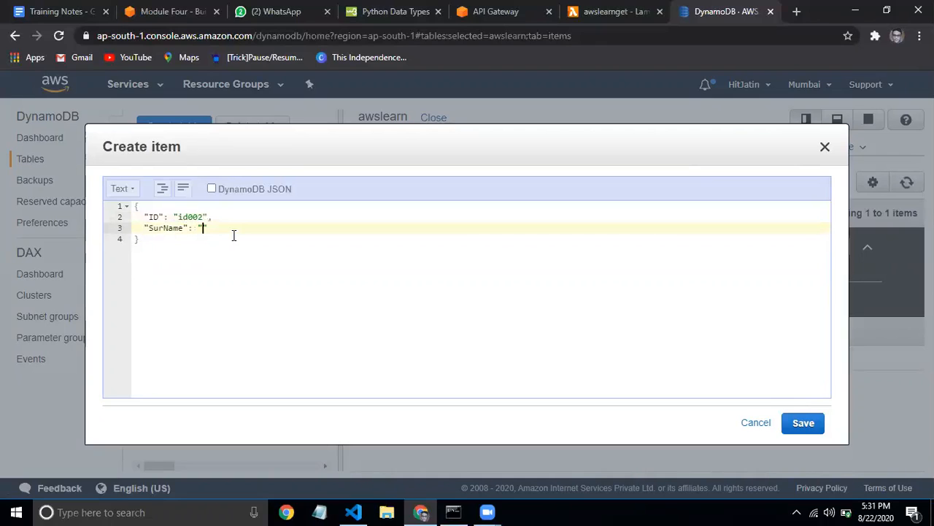
pyautogui.write('hjbj')
pyautogui.click(803, 423)
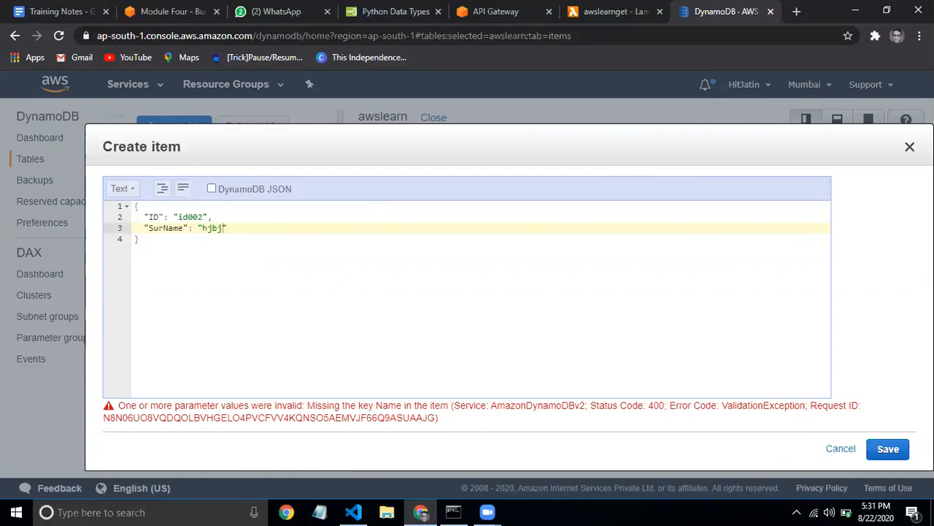
pyautogui.click(910, 146)
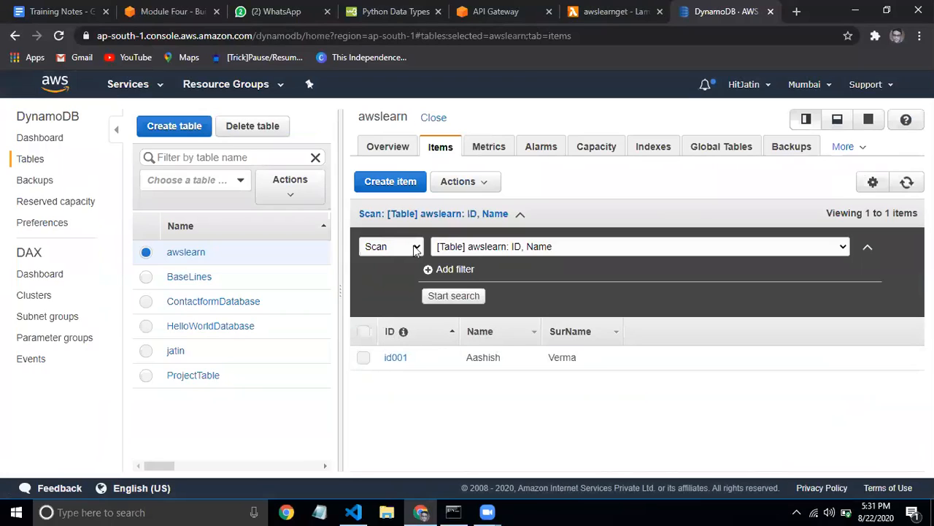
# Enter item id001 with a Name value in the Text editor and attempt to save it
pyautogui.click(378, 181)
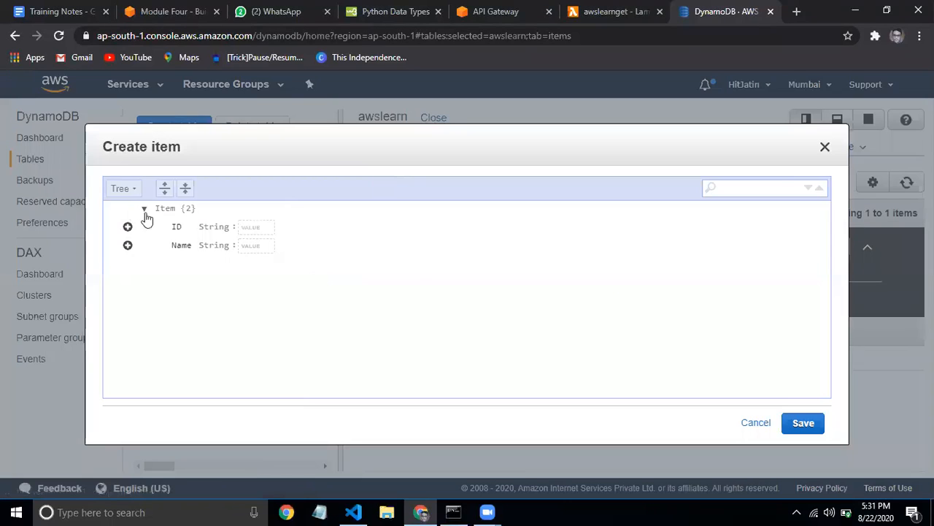
pyautogui.click(122, 189)
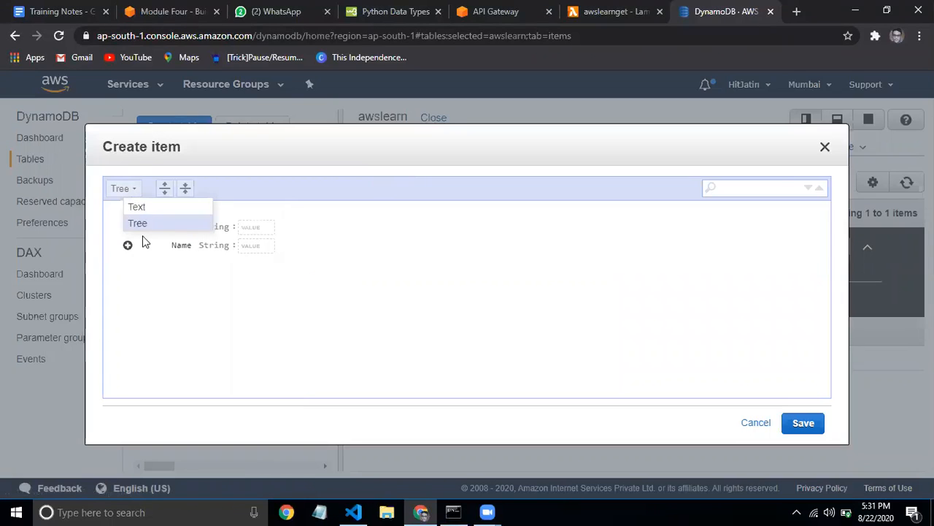
pyautogui.click(137, 207)
pyautogui.click(179, 217)
pyautogui.write('id002')
pyautogui.press('BackSpace')
pyautogui.write('1",')
pyautogui.click(189, 228)
pyautogui.write('Aashis')
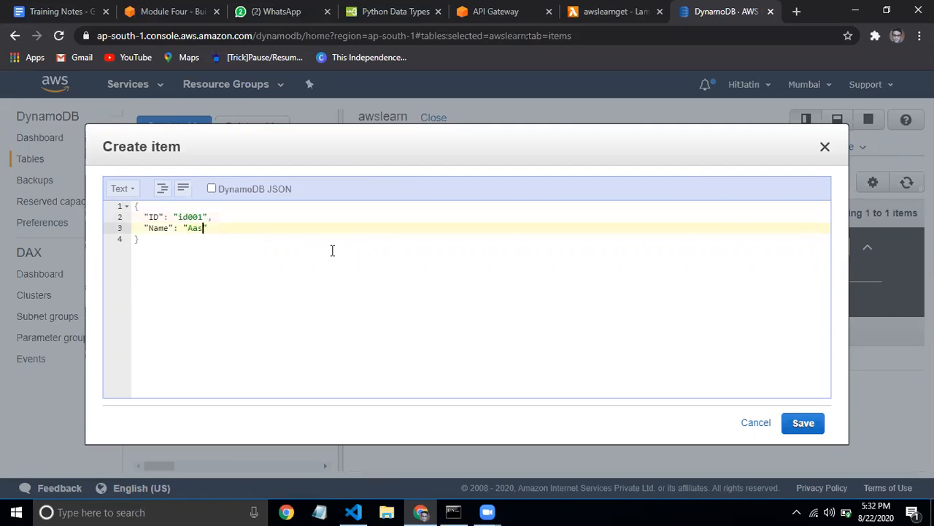
pyautogui.write('h')
pyautogui.click(803, 423)
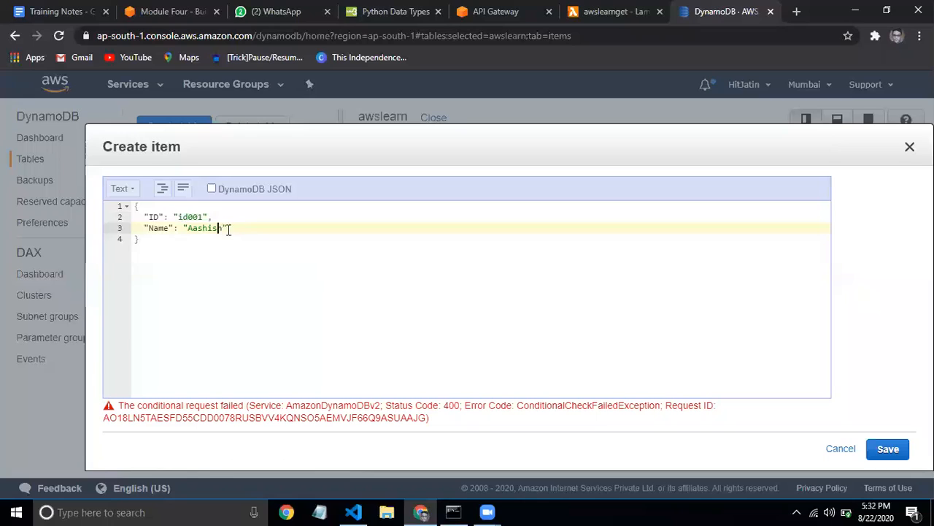
# After the ConditionalCheckFailed error, change the Name value and save the item again
pyautogui.press('BackSpace')
pyautogui.press('BackSpace')
pyautogui.press('BackSpace')
pyautogui.press('BackSpace')
pyautogui.press('BackSpace')
pyautogui.press('BackSpace')
pyautogui.press('BackSpace')
pyautogui.press('BackSpace')
pyautogui.write('Harish')
pyautogui.click(887, 448)
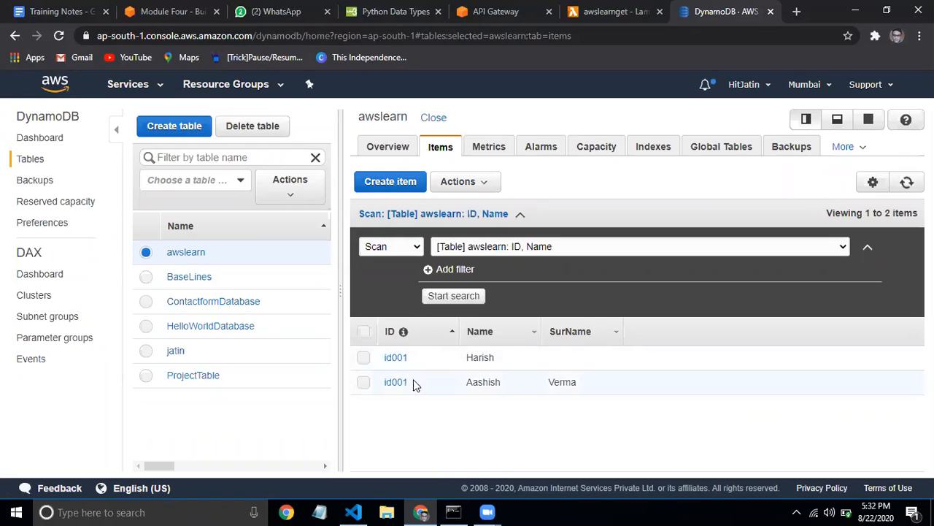
# Save item id002 with a Name value via the Text editor, then sort items by Name
pyautogui.click(409, 181)
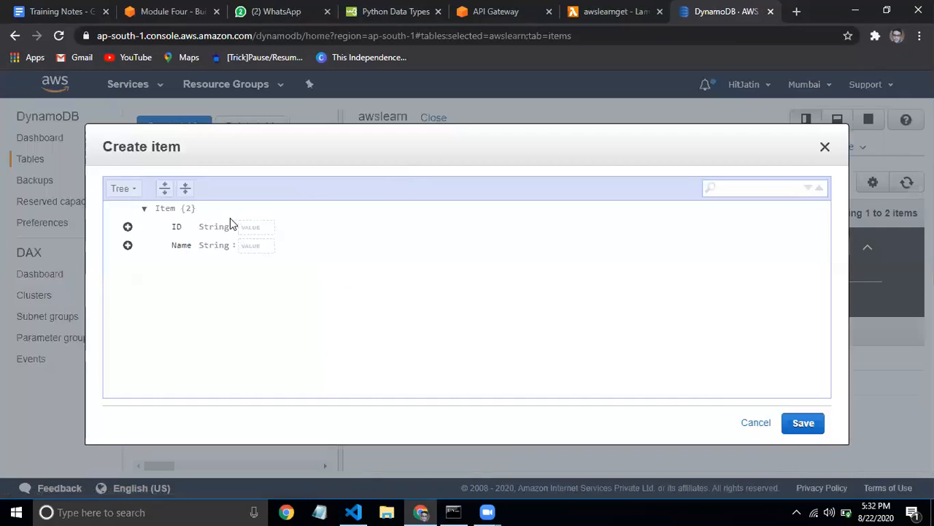
pyautogui.click(118, 194)
pyautogui.click(135, 208)
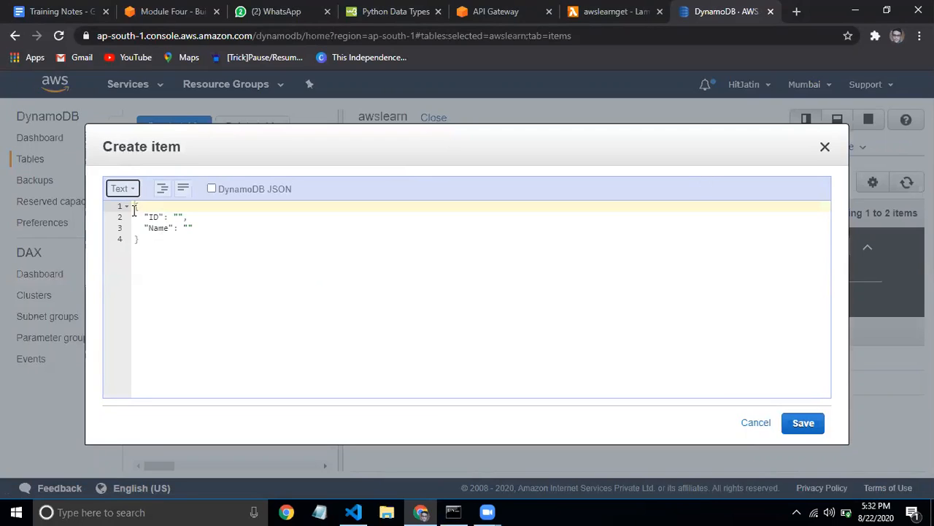
pyautogui.write('id')
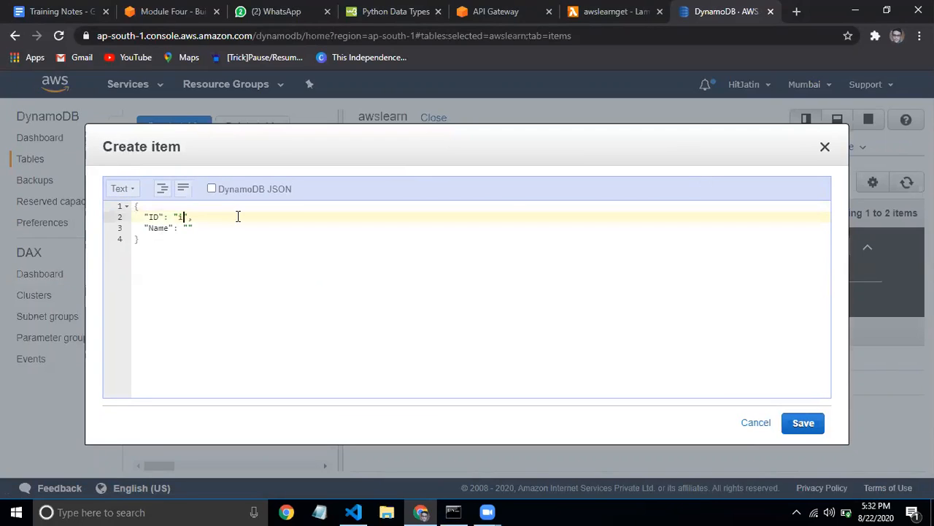
pyautogui.write('002')
pyautogui.press('Down')
pyautogui.press('Left')
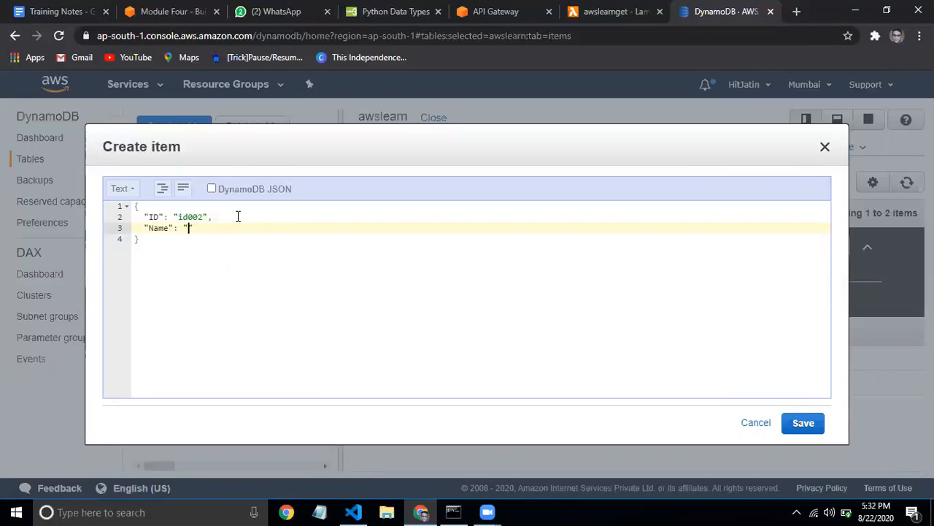
pyautogui.write('Harish')
pyautogui.click(816, 429)
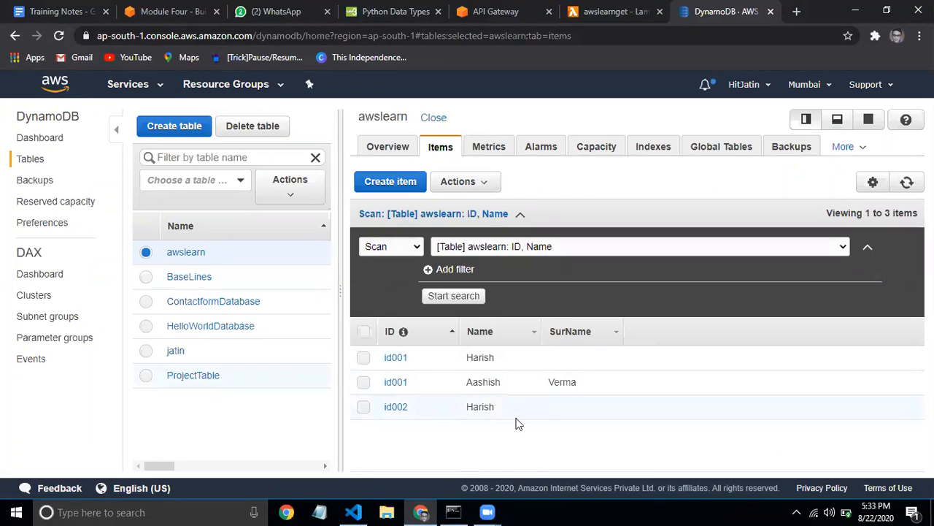
pyautogui.click(500, 340)
# Reverse the Name sort order of the awslearn items
pyautogui.click(501, 340)
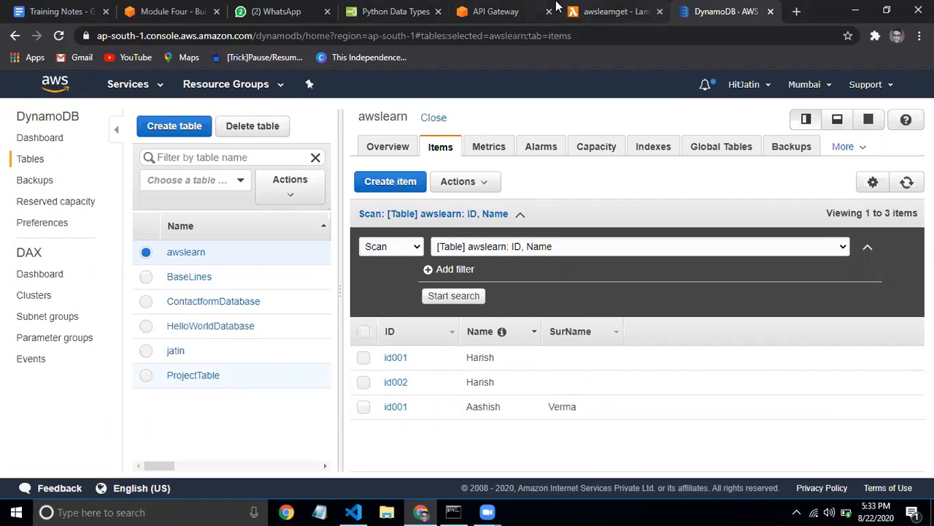
pyautogui.click(596, 9)
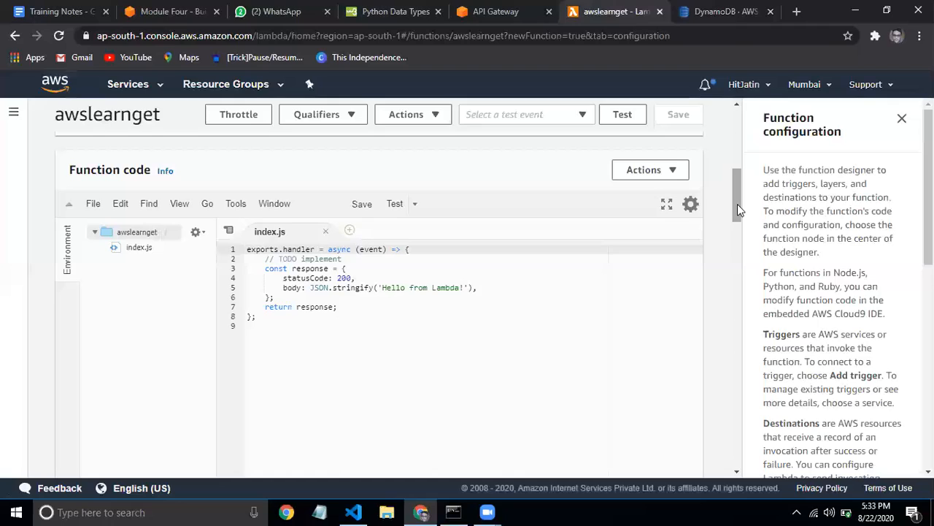
pyautogui.click(730, 12)
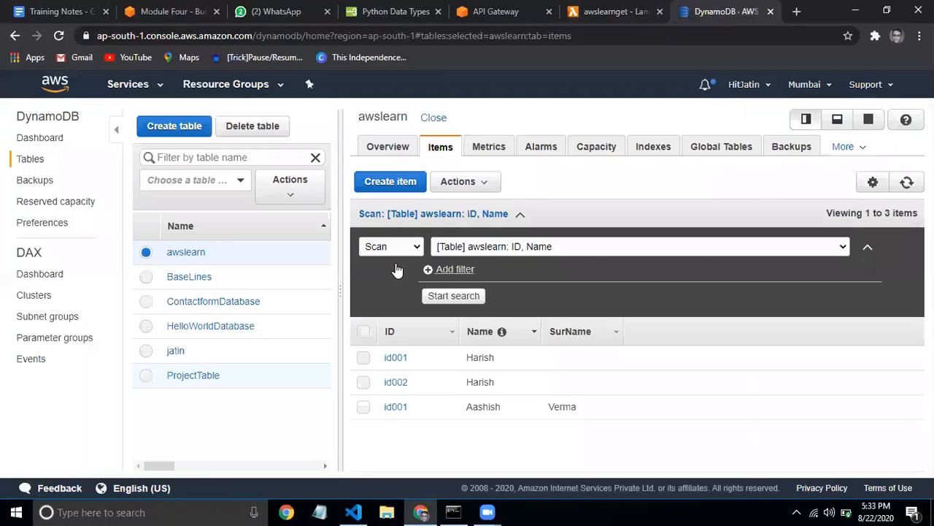
# Select the awslearn table's full ARN on its Overview tab, then return to the awslearnget Lambda tab
pyautogui.click(389, 149)
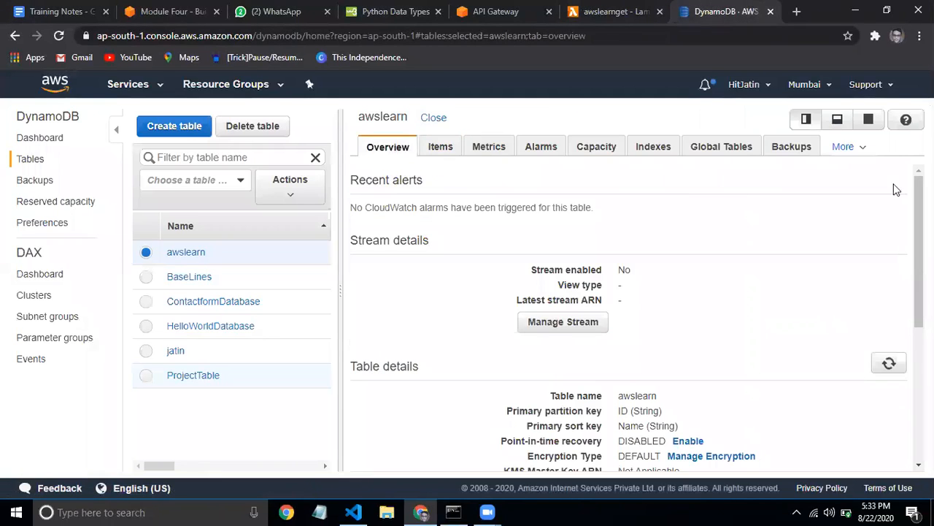
pyautogui.scroll(-5, 628, 314)
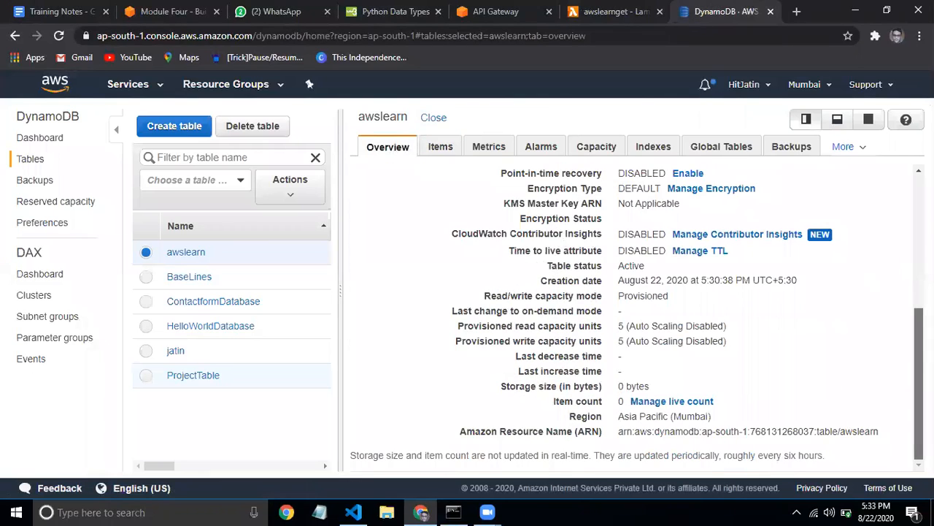
pyautogui.moveTo(618, 432); pyautogui.dragTo(881, 433)
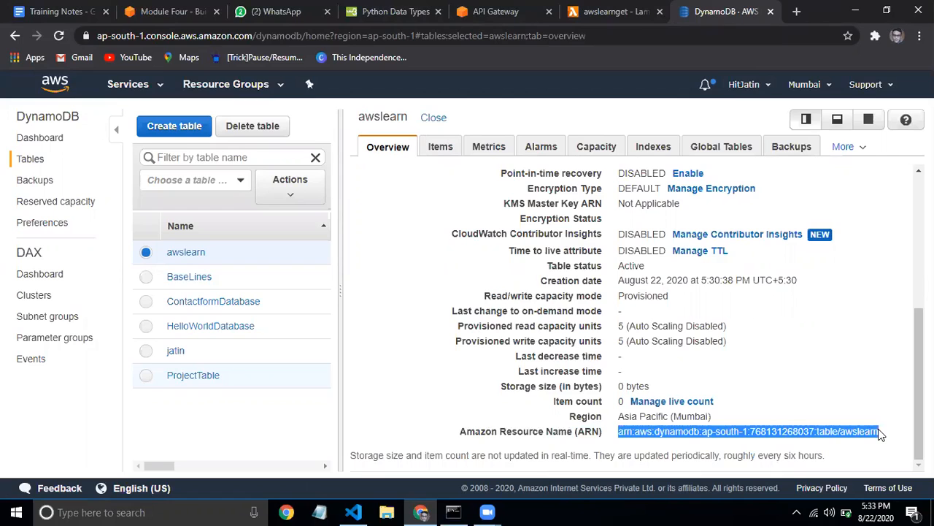
pyautogui.click(870, 431)
pyautogui.tripleClick(859, 431)
pyautogui.scroll(5, 898, 292)
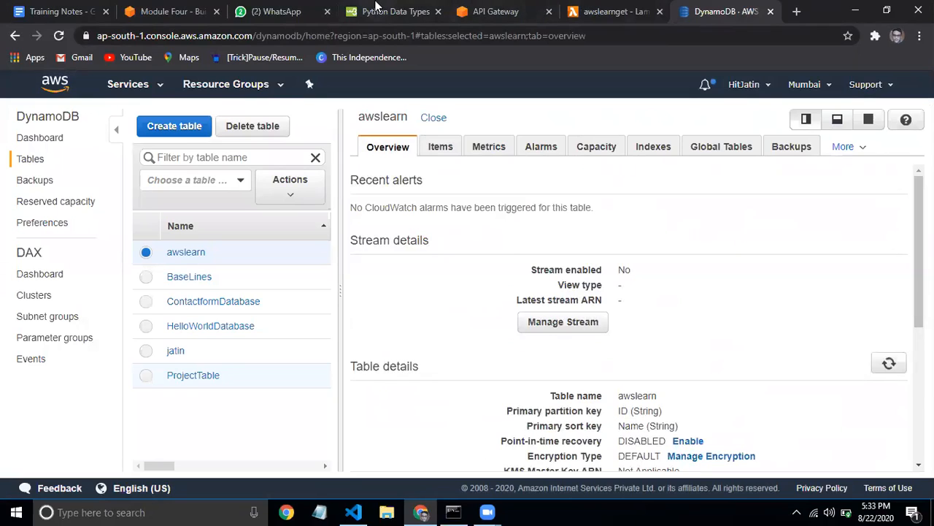
pyautogui.click(647, 9)
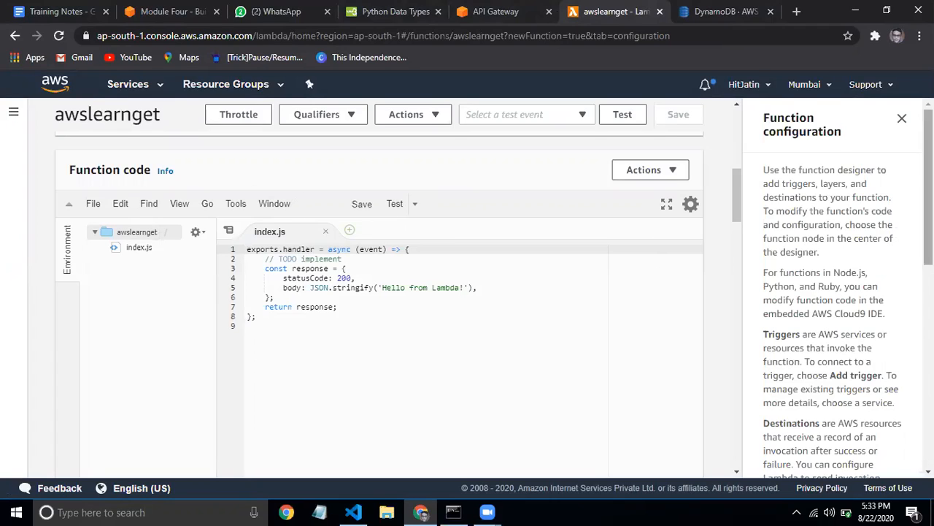
# Start a JSON inline policy on the awslearnget execution role in IAM, then return to the tutorial tab
pyautogui.scroll(5, 737, 194)
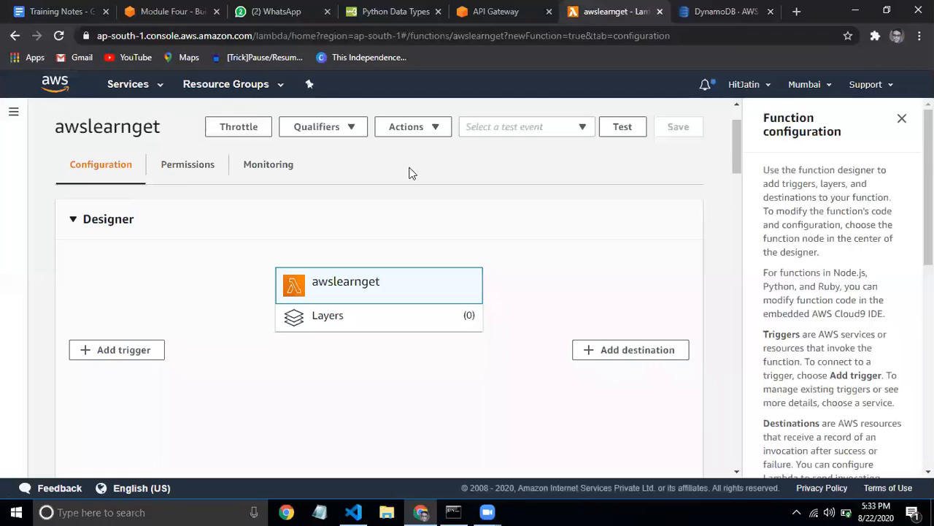
pyautogui.click(183, 166)
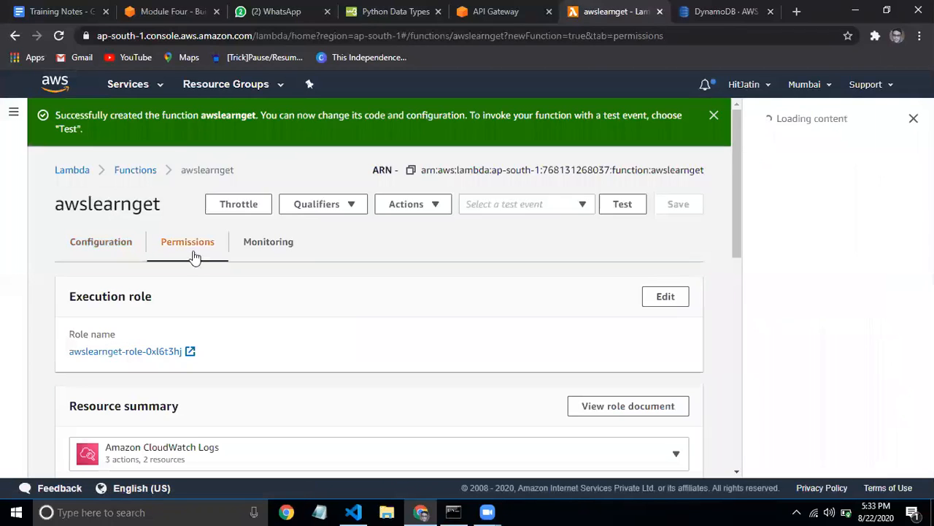
pyautogui.click(143, 351)
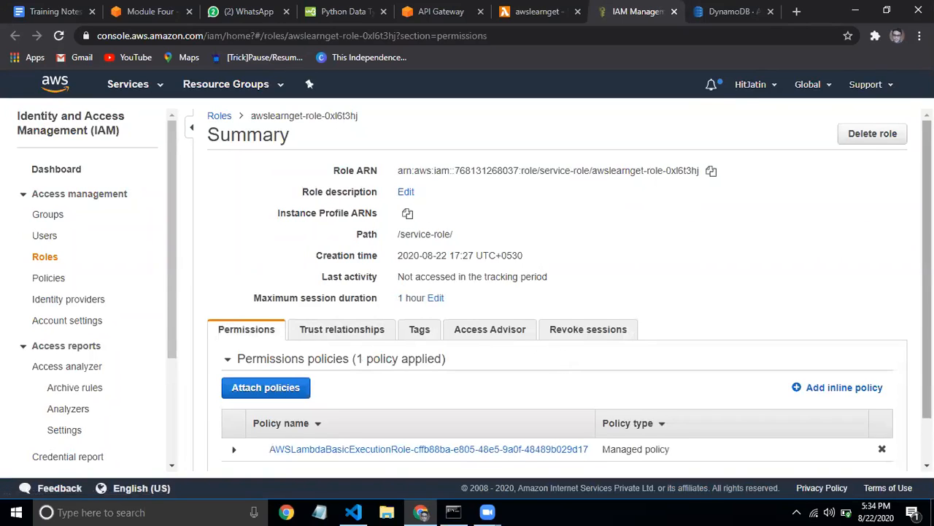
pyautogui.scroll(-1, 570, 291)
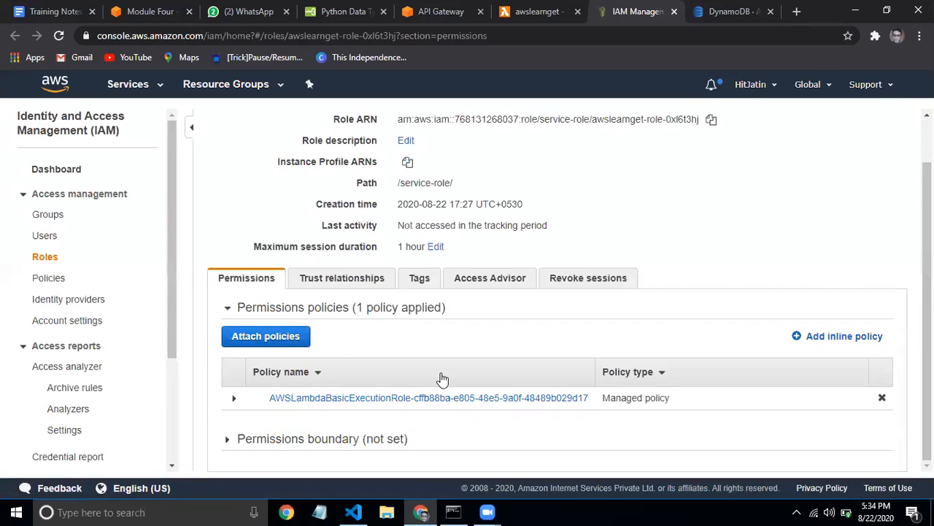
pyautogui.click(855, 347)
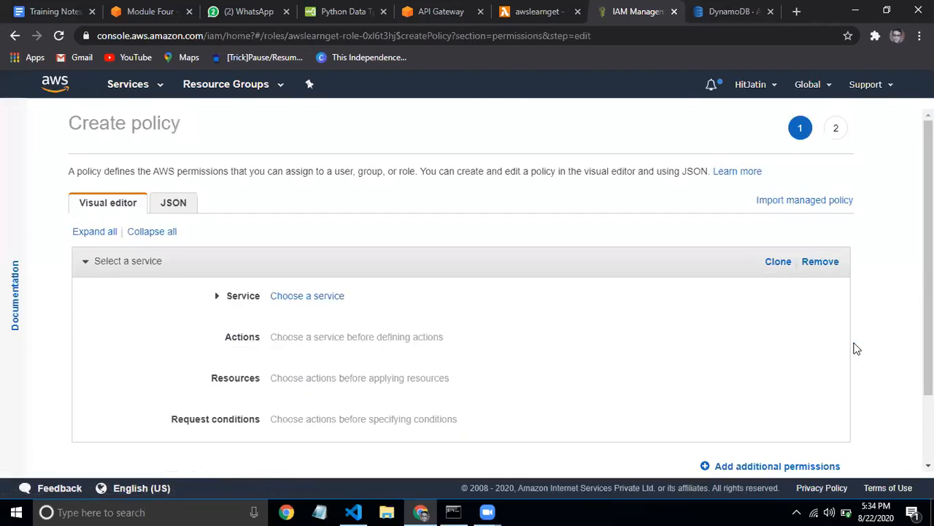
pyautogui.click(174, 207)
pyautogui.click(160, 292)
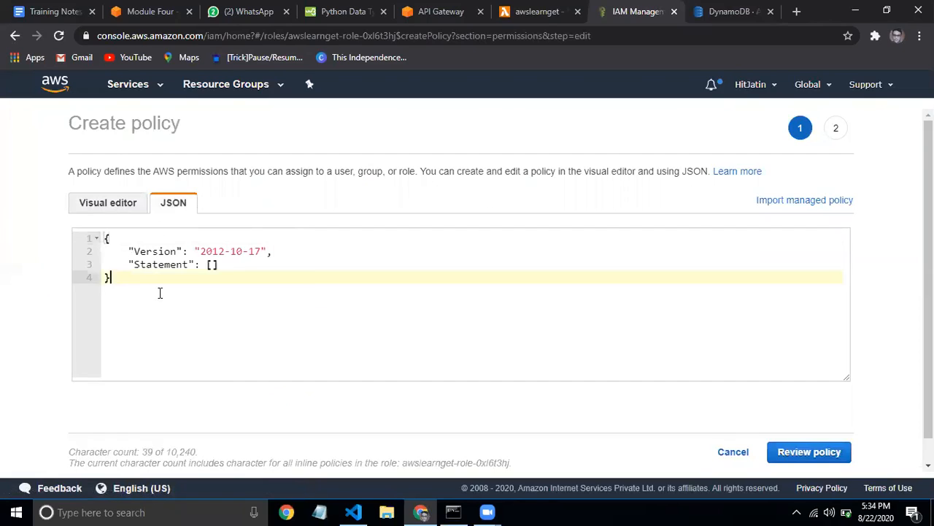
pyautogui.click(147, 9)
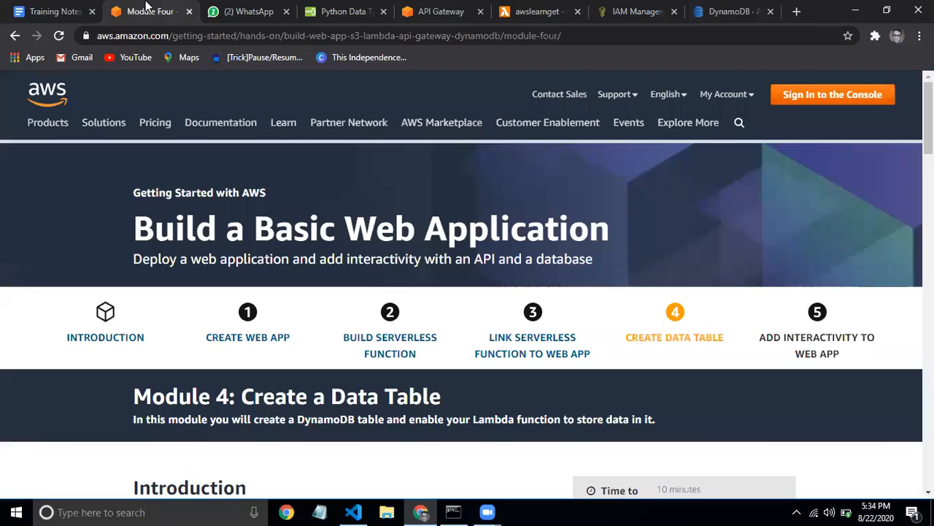
# Scroll the Module Four tutorial and expand its steps for creating the IAM policy
pyautogui.moveTo(927, 117); pyautogui.dragTo(928, 304)
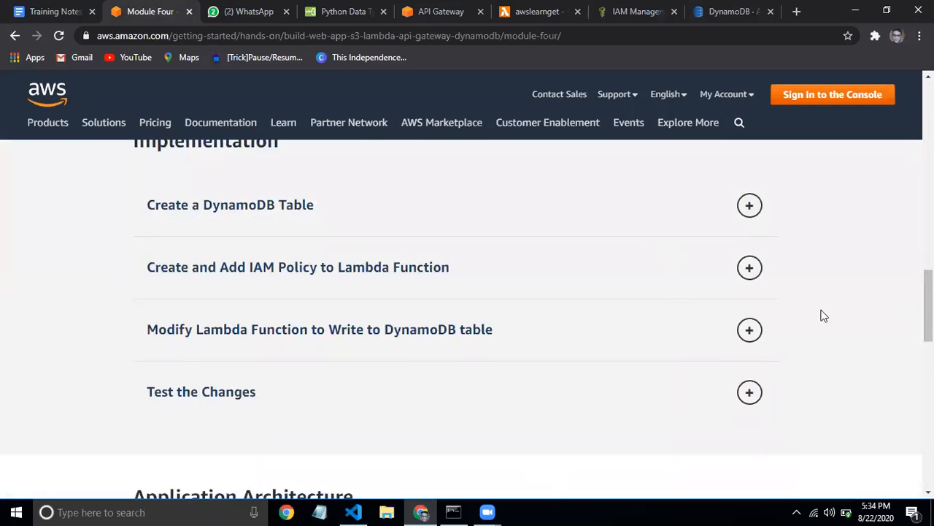
pyautogui.moveTo(928, 305); pyautogui.dragTo(928, 120)
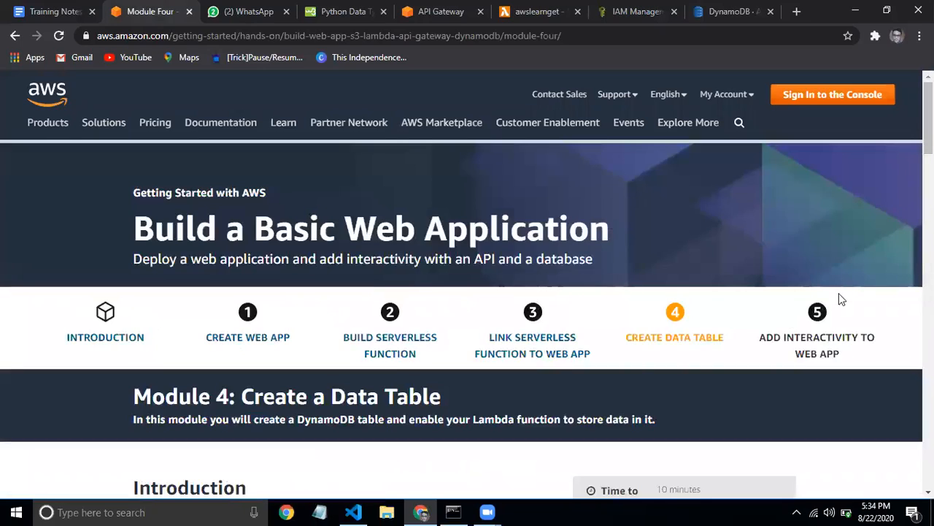
pyautogui.scroll(-7, 842, 299)
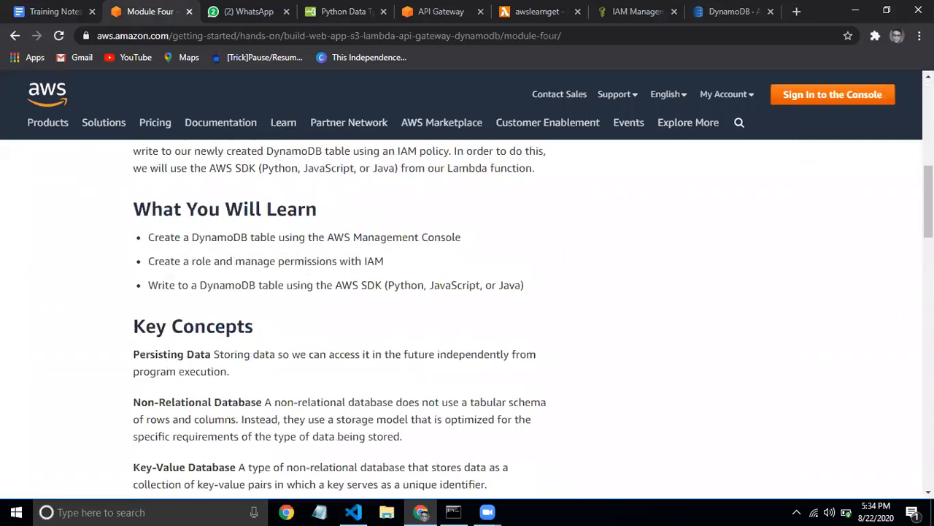
pyautogui.scroll(-2, 468, 313)
pyautogui.scroll(-10, 759, 312)
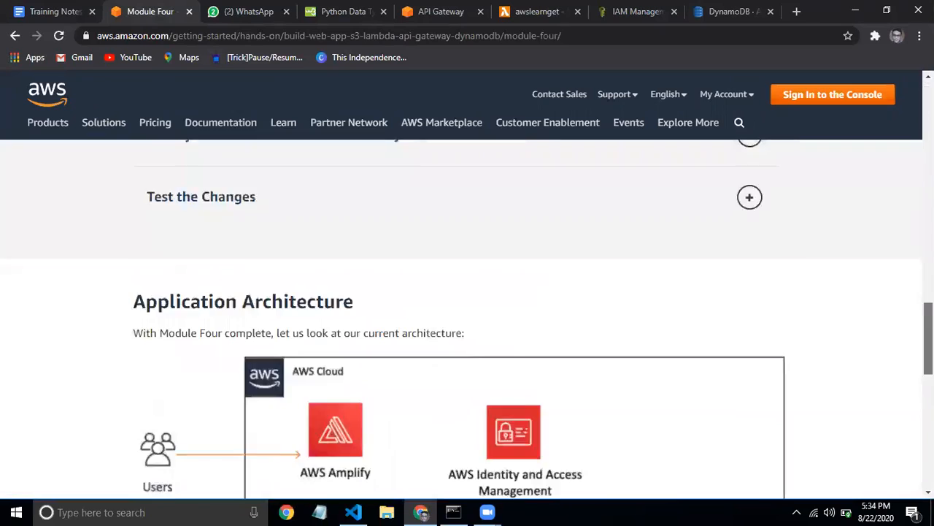
pyautogui.scroll(2, 759, 312)
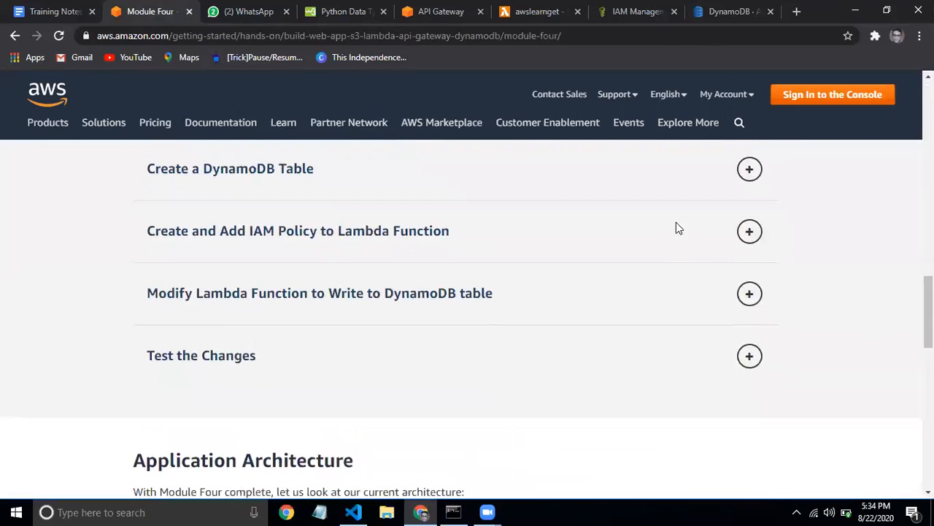
pyautogui.click(729, 233)
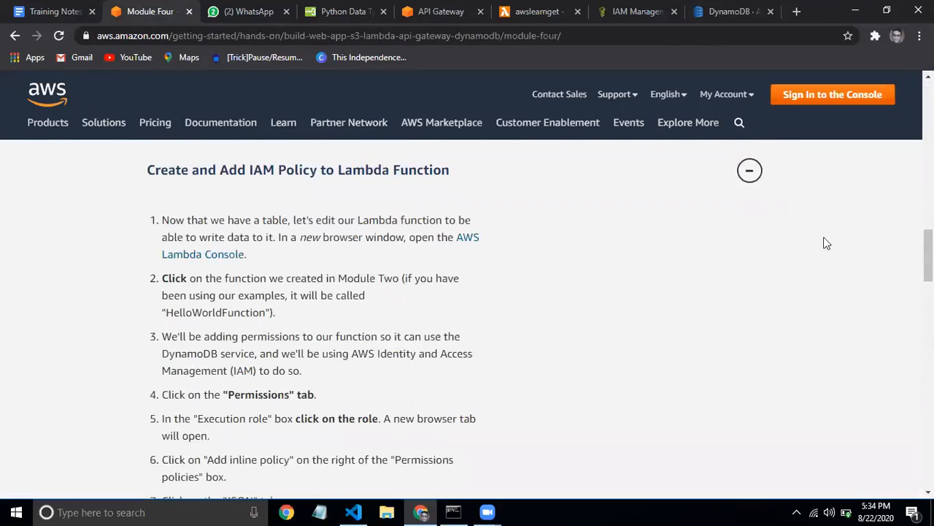
pyautogui.scroll(-5, 540, 319)
pyautogui.scroll(-2, 540, 319)
pyautogui.scroll(3, 540, 319)
pyautogui.scroll(-3, 540, 319)
pyautogui.scroll(1, 576, 305)
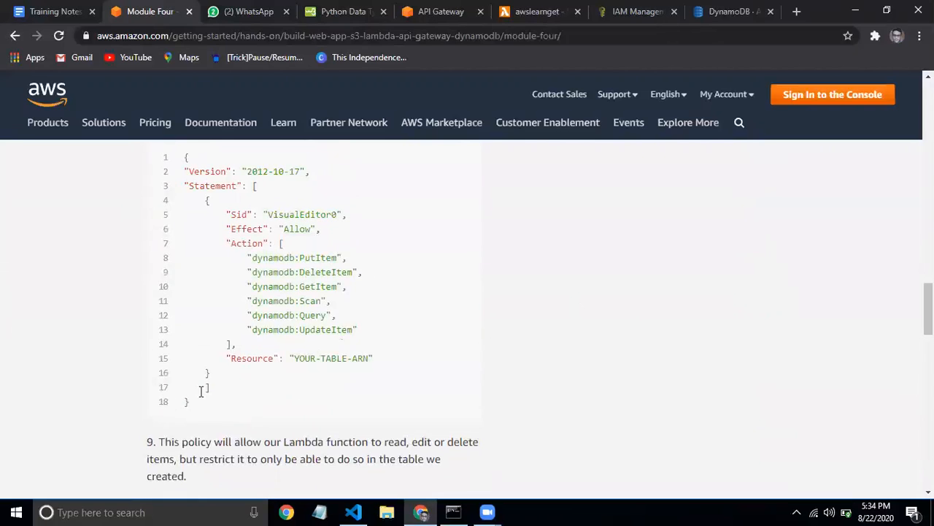
# Select the YOUR-TABLE-ARN placeholder in the tutorial's policy, then switch to the IAM JSON policy editor
pyautogui.doubleClick(304, 360)
pyautogui.hotkey('shift', 'Right')
pyautogui.hotkey('shift', 'Right')
pyautogui.hotkey('shift', 'Right')
pyautogui.hotkey('shift', 'Right')
pyautogui.hotkey('shift', 'Right')
pyautogui.hotkey('shift', 'Right')
pyautogui.hotkey('shift', 'Right')
pyautogui.hotkey('shift', 'Right')
pyautogui.hotkey('shift', 'Right')
pyautogui.hotkey('shift', 'Right')
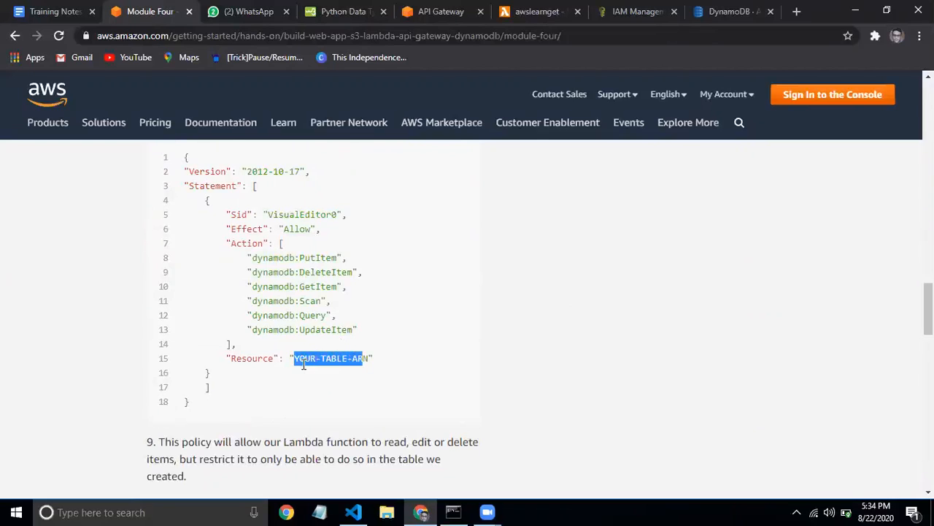
pyautogui.click(758, 7)
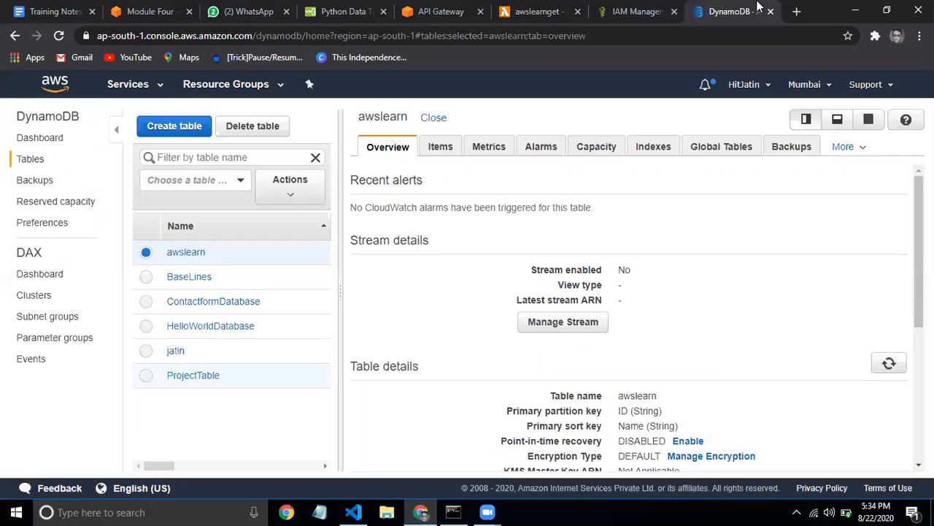
pyautogui.click(628, 9)
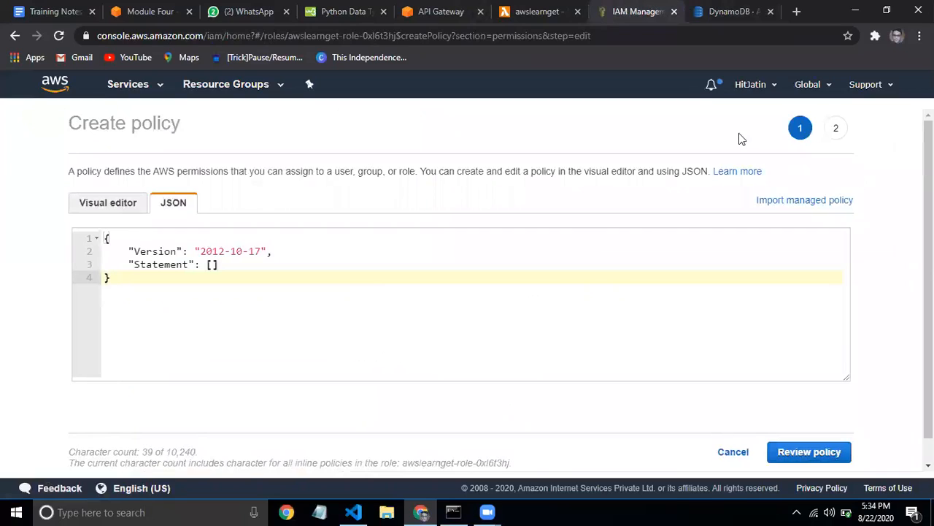
# Go back from Create policy to the awslearnget role's Permissions tab and clear the text selection
pyautogui.click(14, 35)
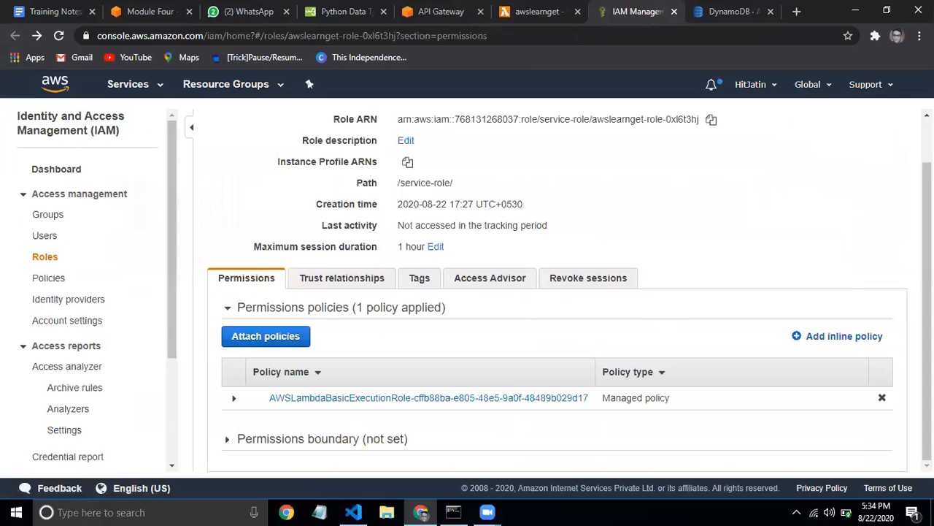
pyautogui.moveTo(918, 232); pyautogui.dragTo(927, 218)
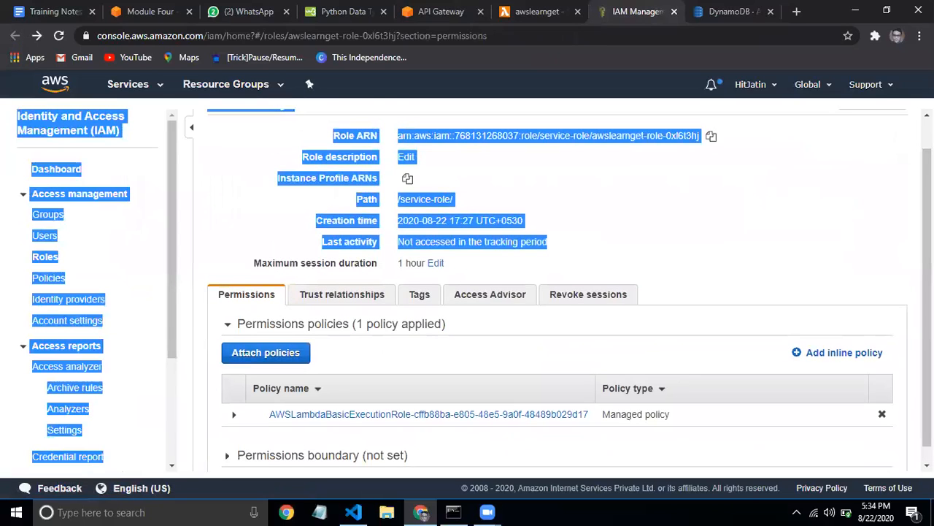
pyautogui.click(504, 156)
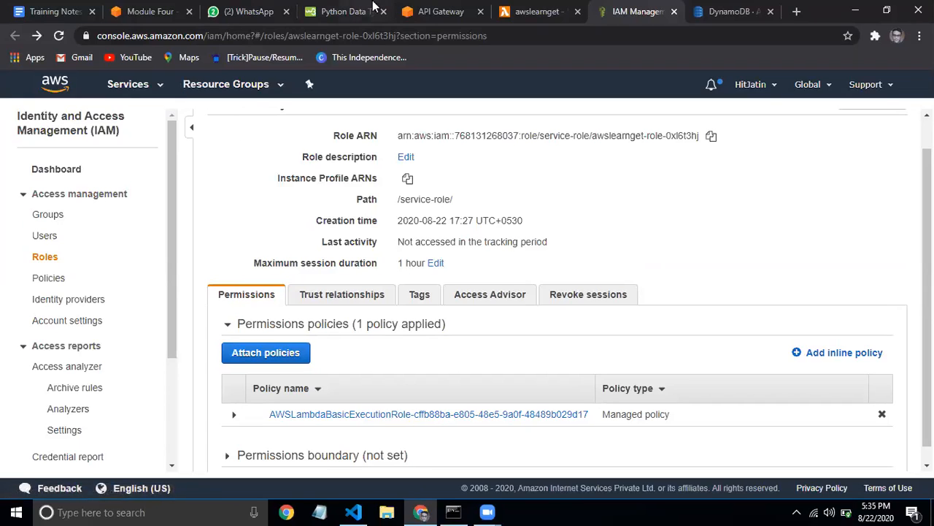
# Look up the exact awslearnget function name while filling the GET method's Lambda Function field
pyautogui.click(447, 11)
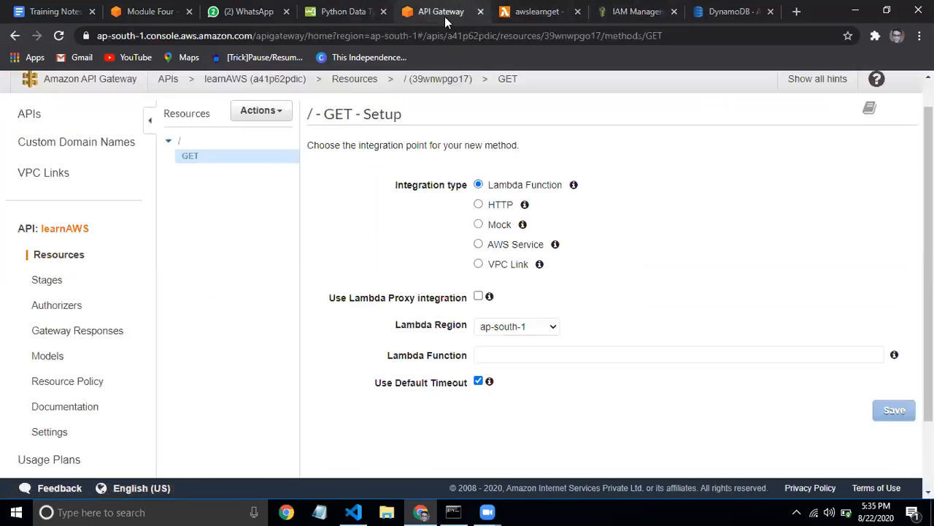
pyautogui.click(551, 354)
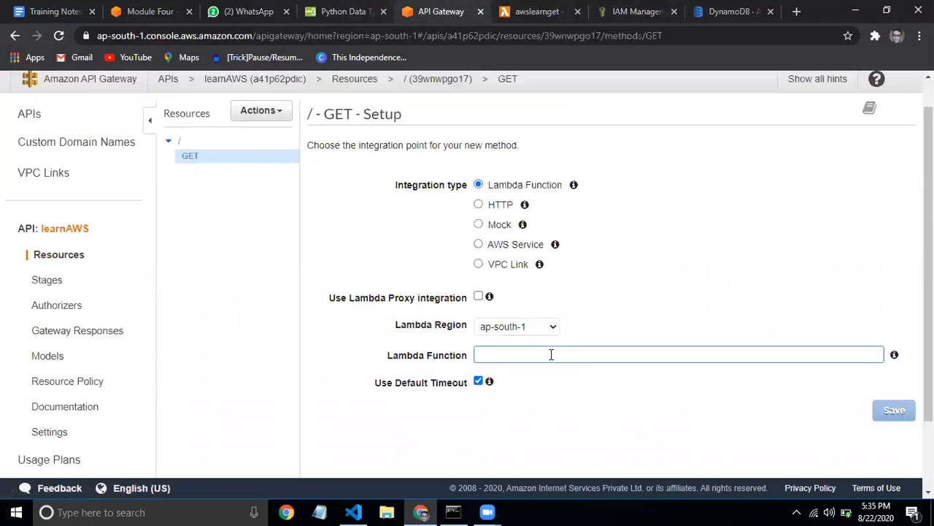
pyautogui.write('aws')
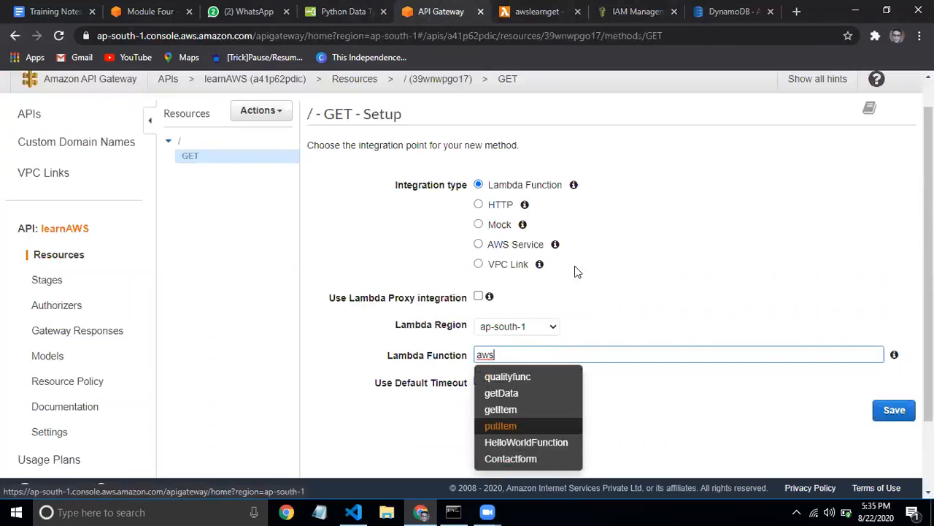
pyautogui.write('le')
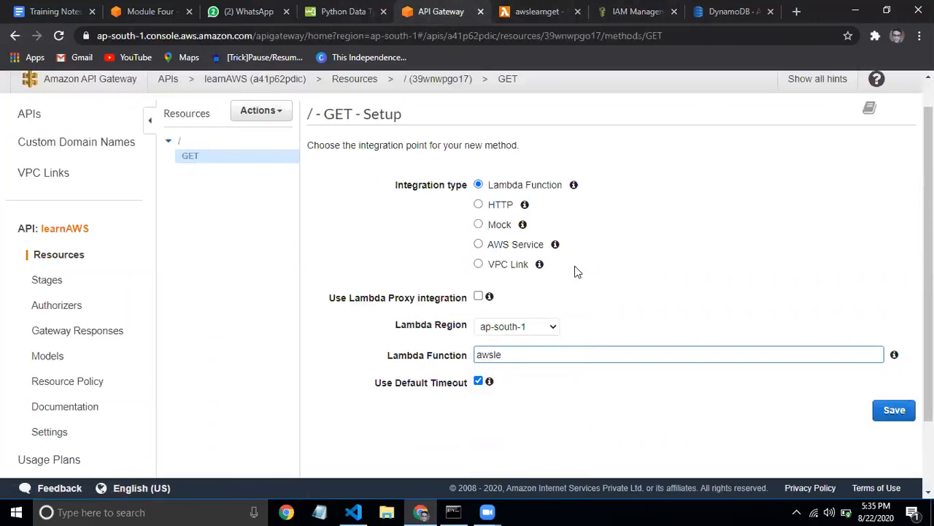
pyautogui.click(555, 11)
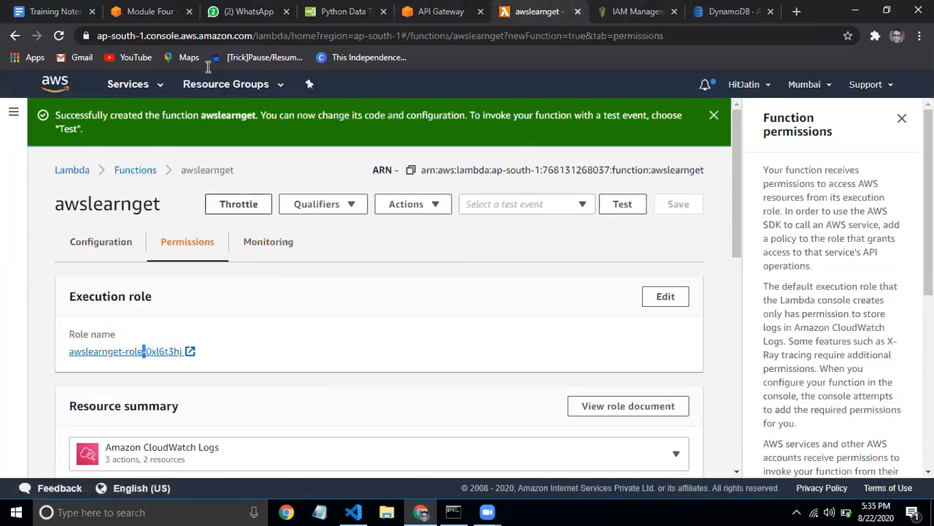
pyautogui.click(442, 11)
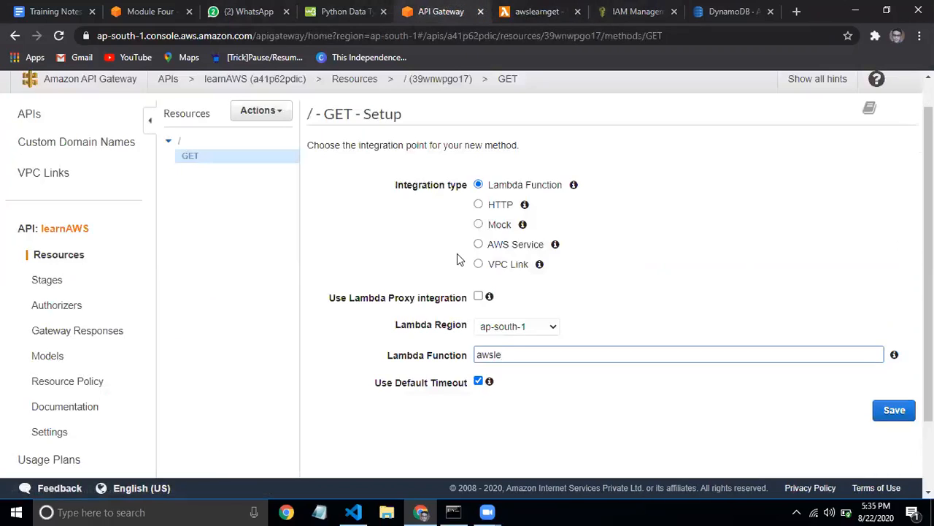
pyautogui.write('ar\\')
# Integrate the GET method with awslearnget and grant API Gateway permission to invoke it
pyautogui.click(255, 153)
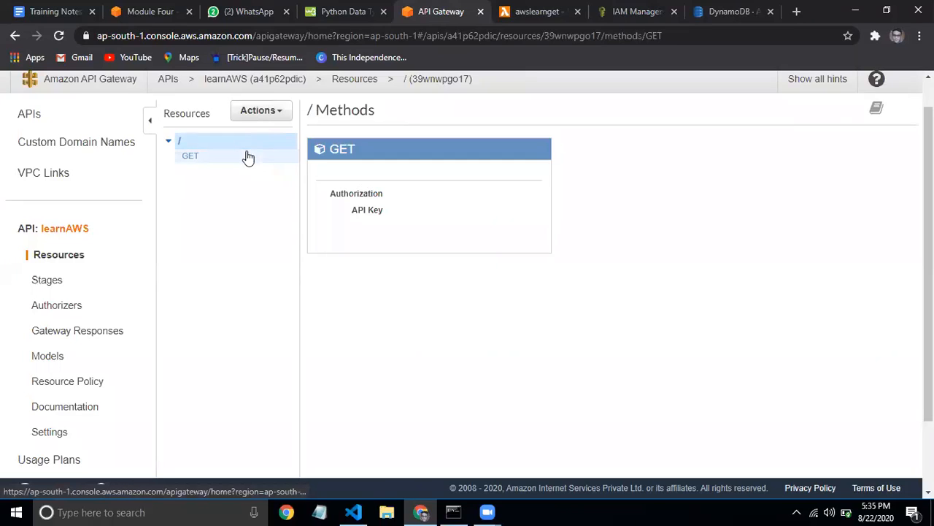
pyautogui.click(248, 157)
pyautogui.click(510, 356)
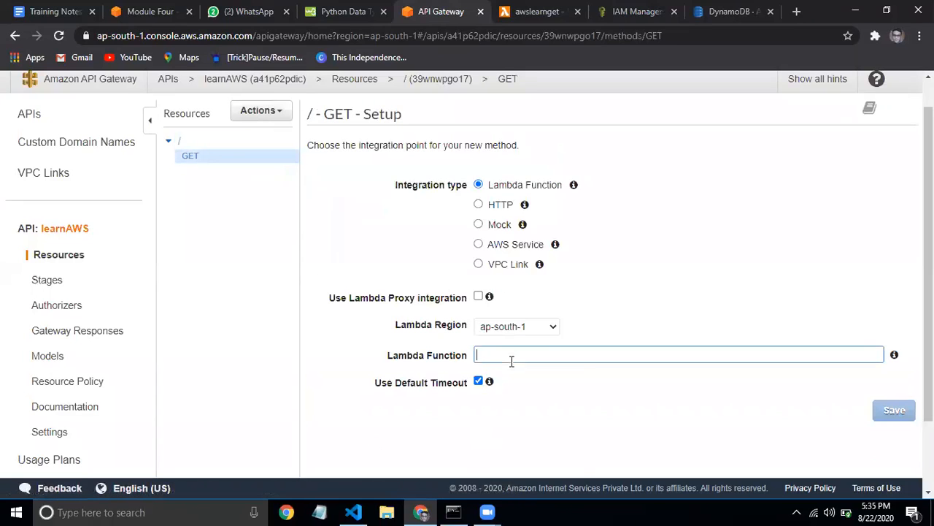
pyautogui.write('aws')
pyautogui.click(526, 410)
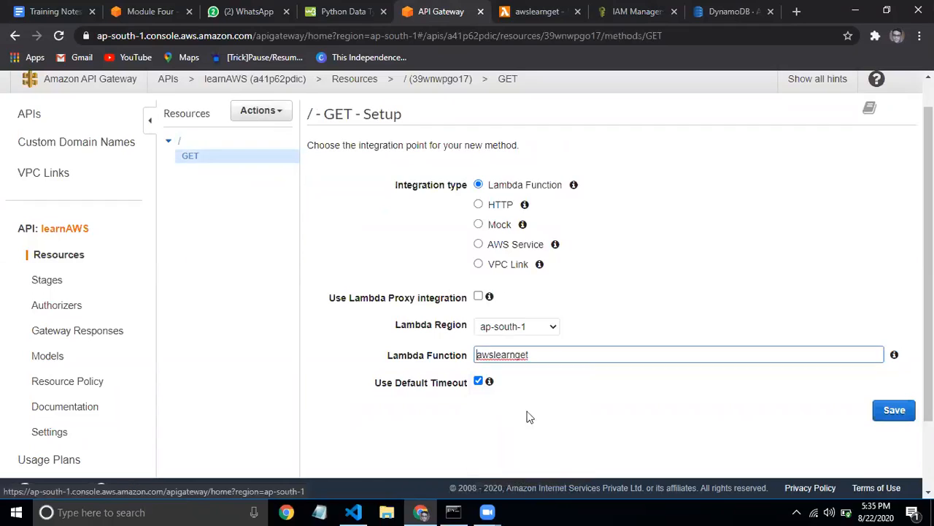
pyautogui.click(897, 411)
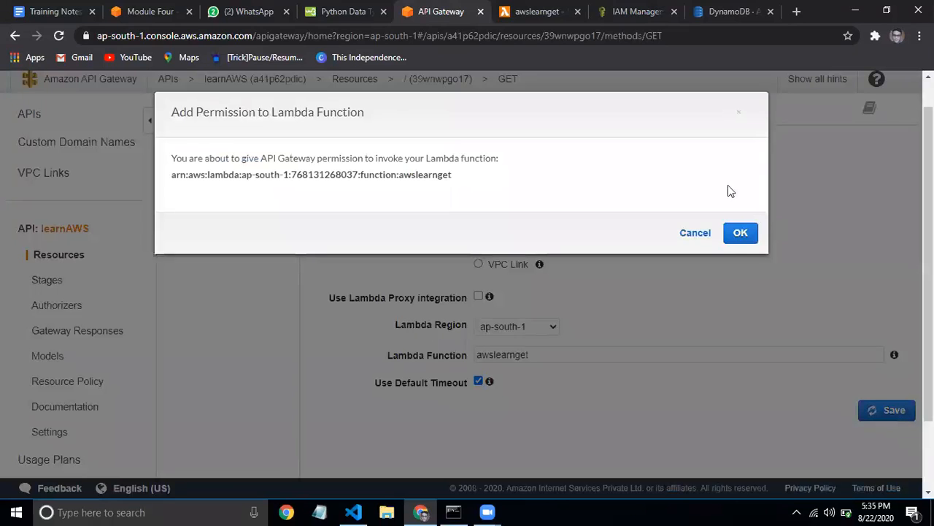
pyautogui.click(740, 233)
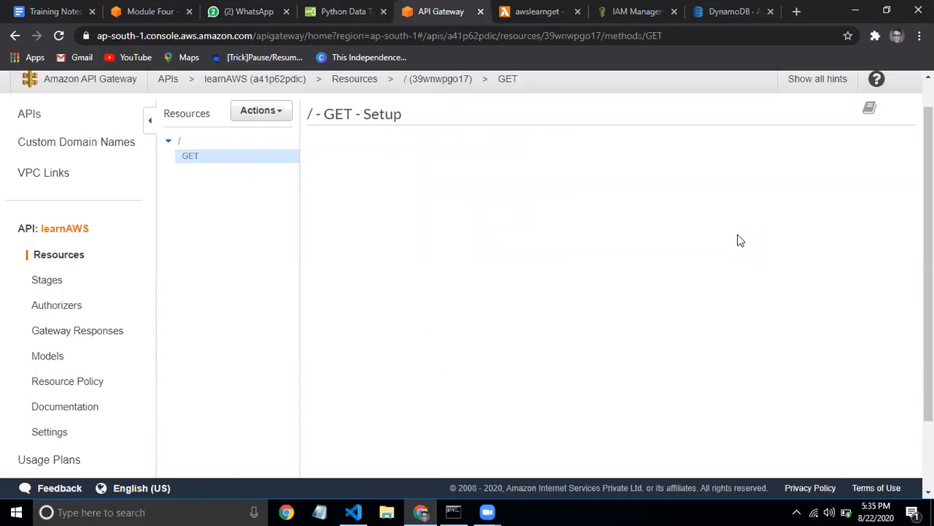
pyautogui.scroll(-2, 577, 244)
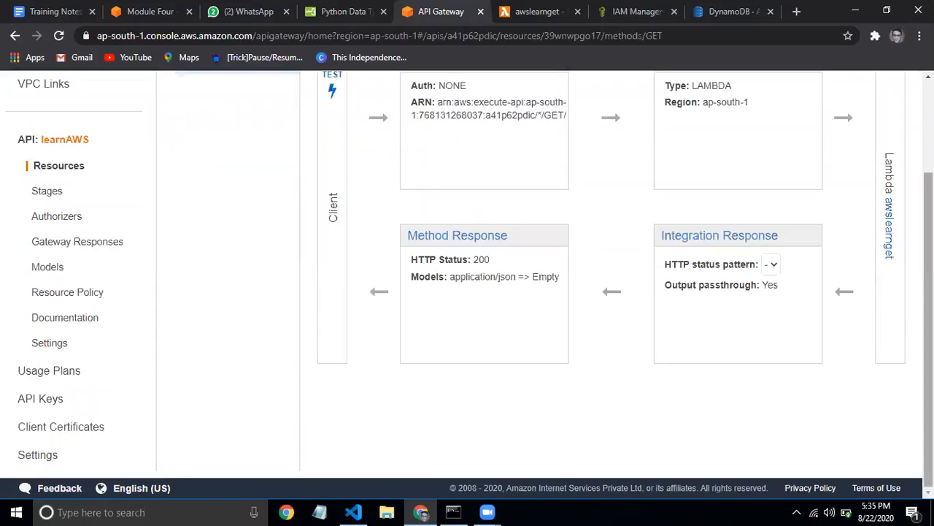
pyautogui.scroll(2, 467, 277)
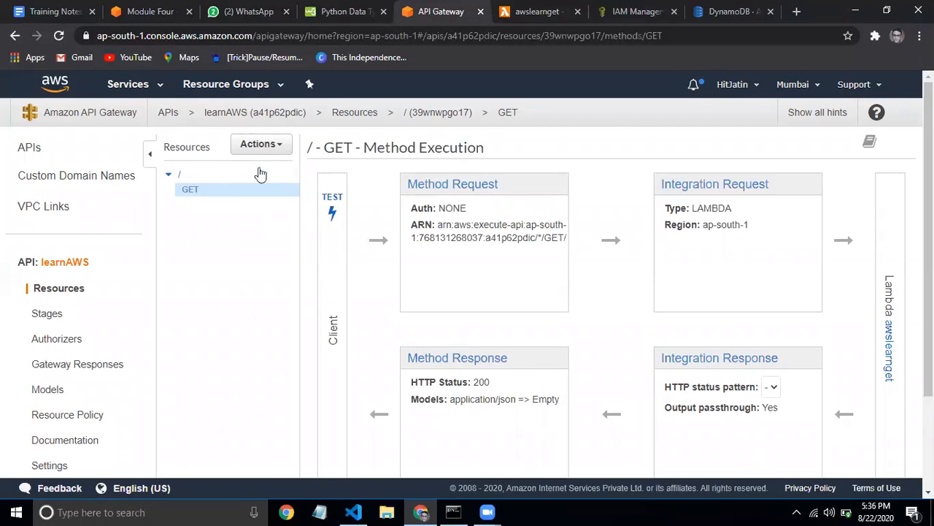
# Create a POST method on the learnAWS root resource
pyautogui.click(272, 143)
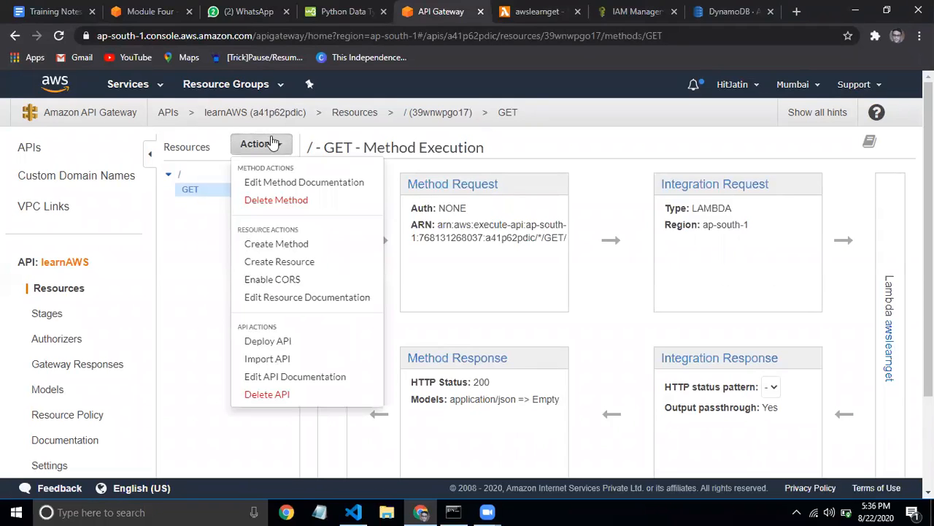
pyautogui.click(275, 243)
pyautogui.click(228, 205)
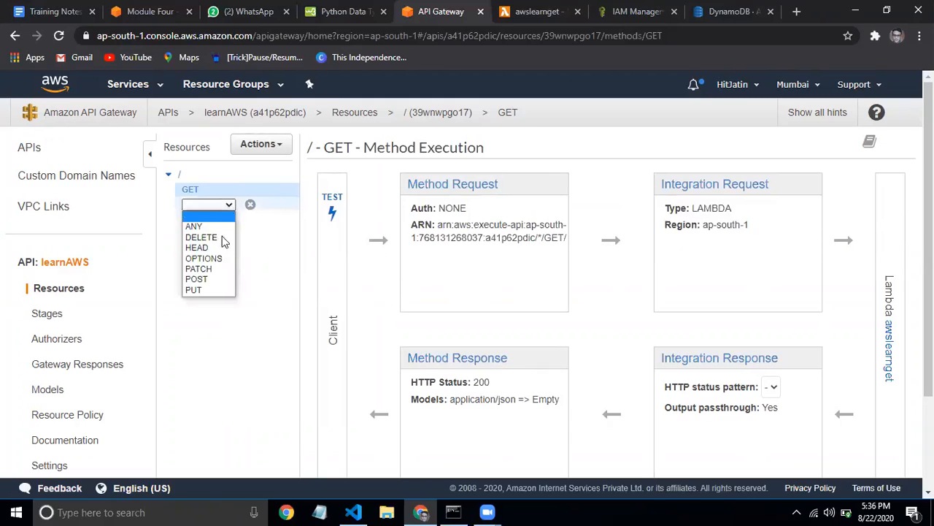
pyautogui.click(205, 279)
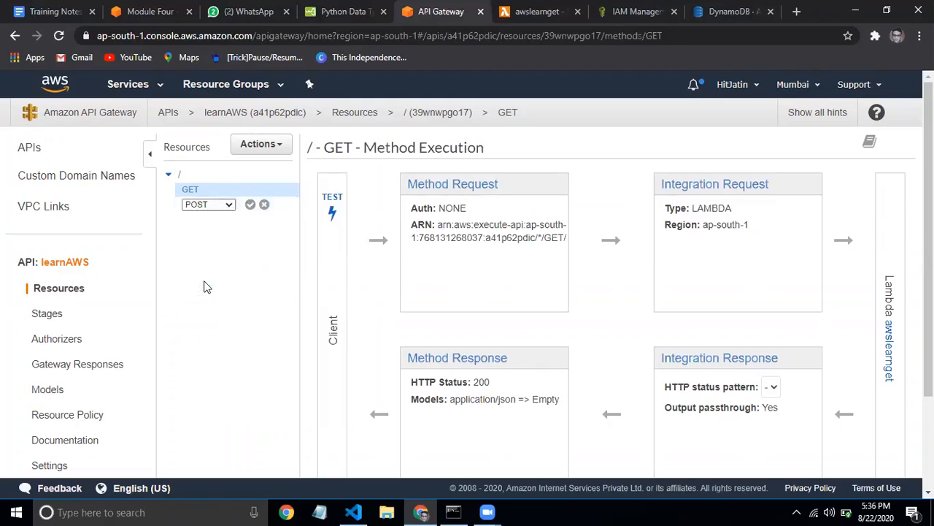
pyautogui.click(248, 206)
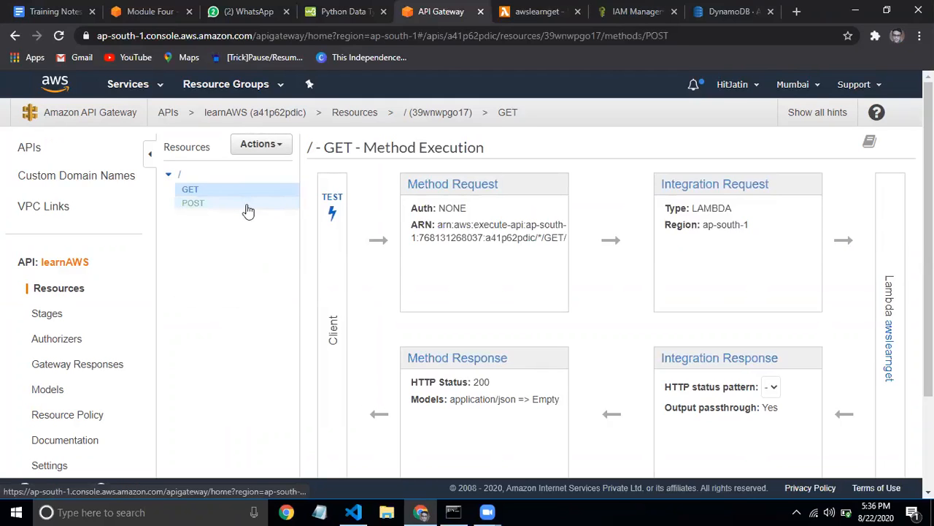
# Point the POST method at the qualityfunc Lambda function and grant invoke permission
pyautogui.click(543, 393)
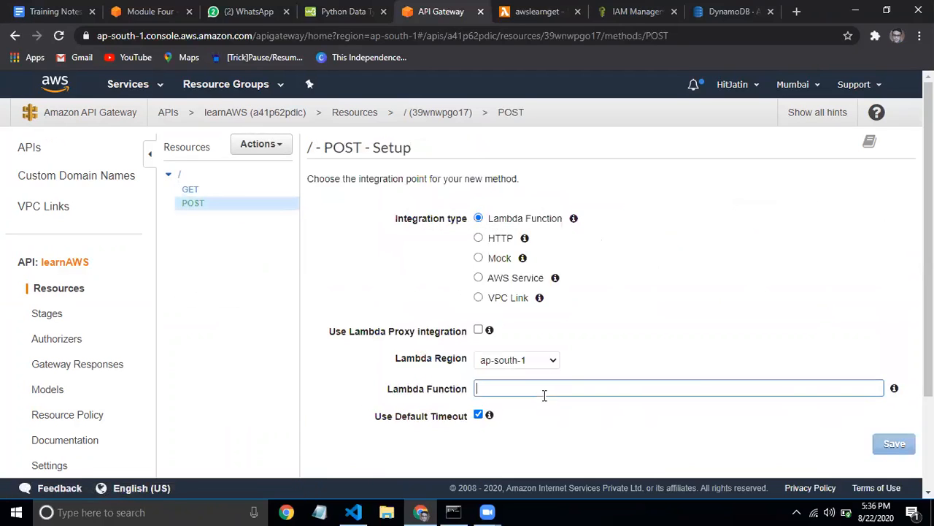
pyautogui.write('po')
pyautogui.press('BackSpace')
pyautogui.press('BackSpace')
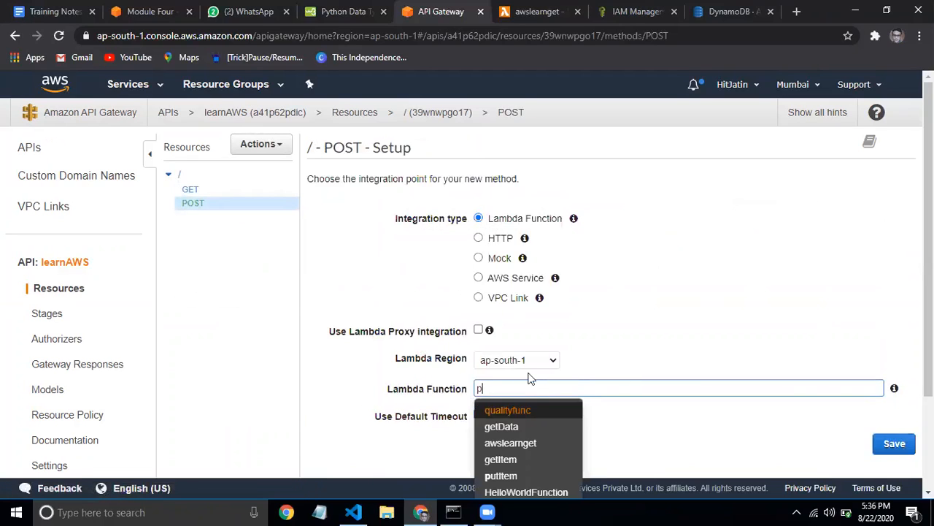
pyautogui.click(518, 412)
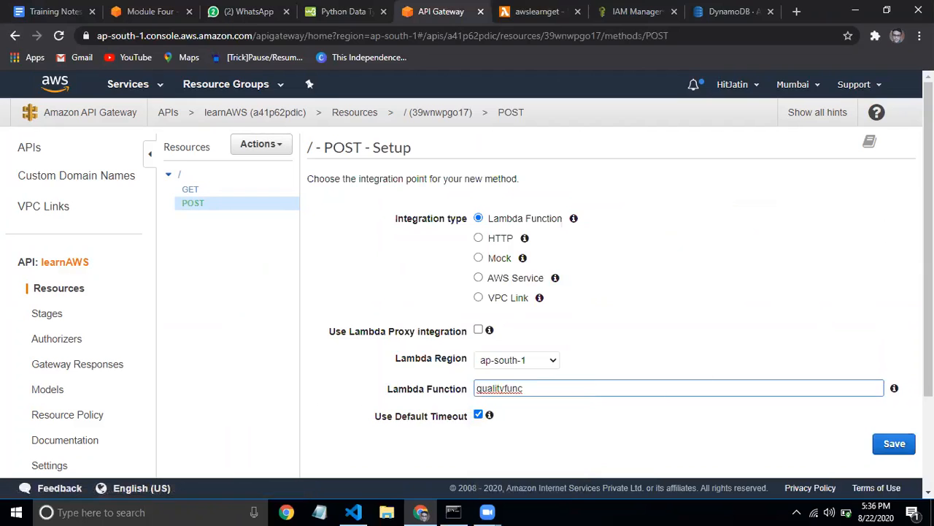
pyautogui.click(894, 443)
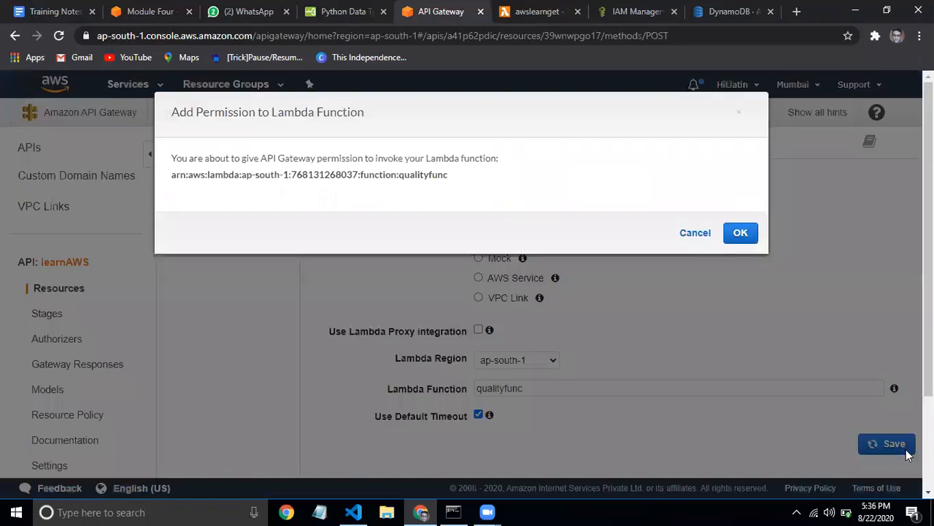
pyautogui.click(753, 239)
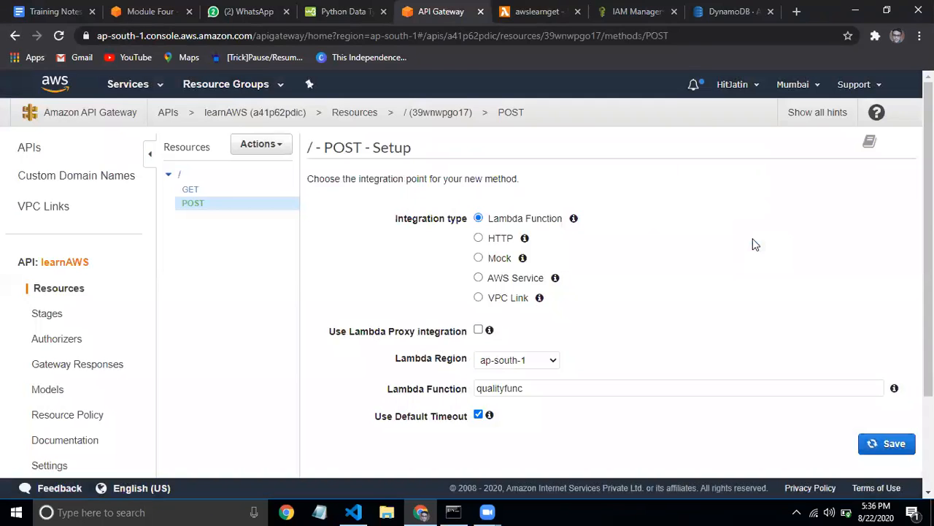
pyautogui.click(266, 146)
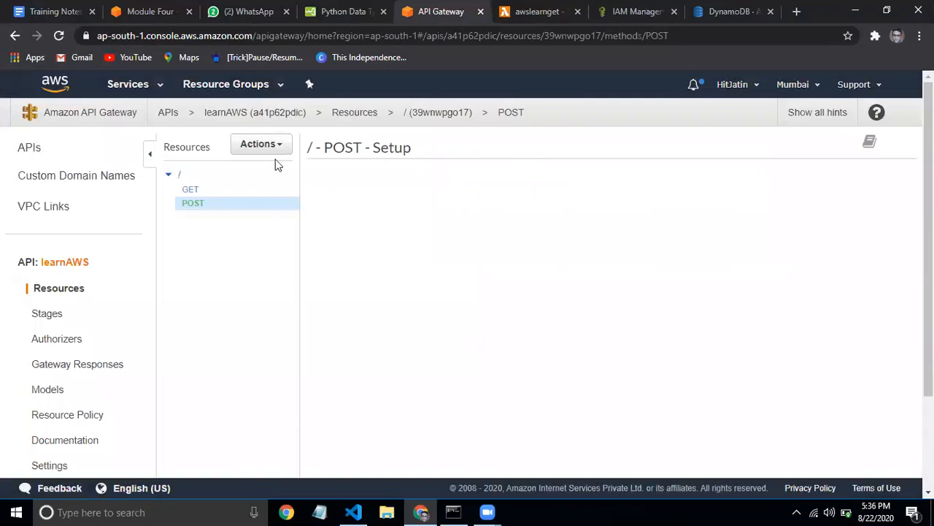
# Enable CORS on the root for GET and POST, replacing existing values, then check OPTIONS and POST
pyautogui.click(269, 280)
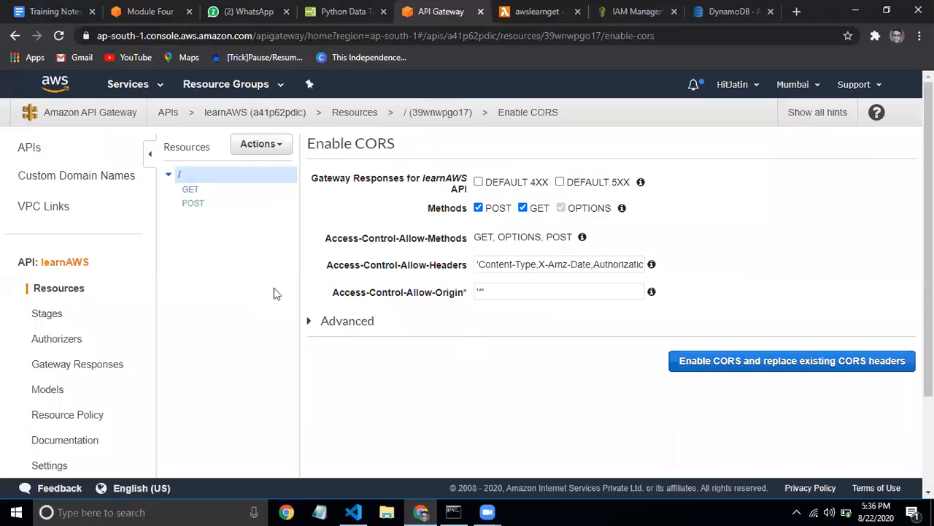
pyautogui.click(711, 362)
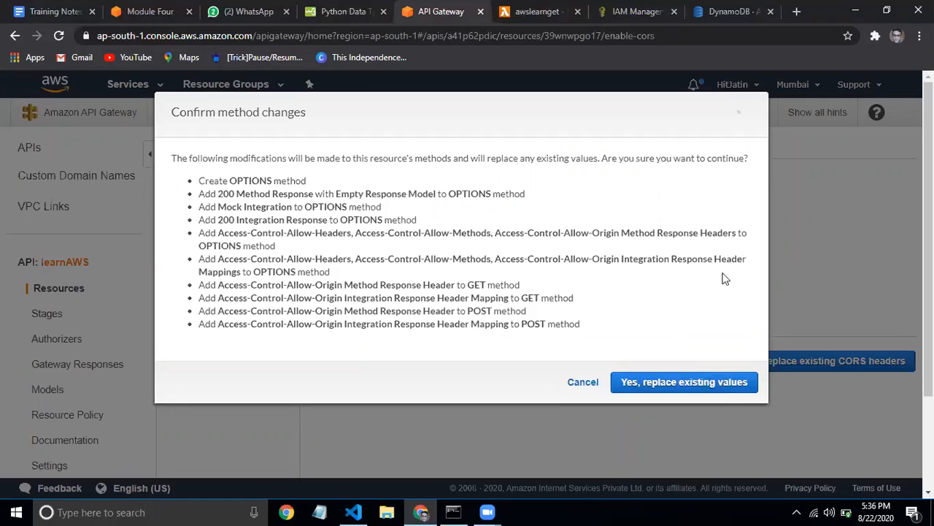
pyautogui.click(705, 379)
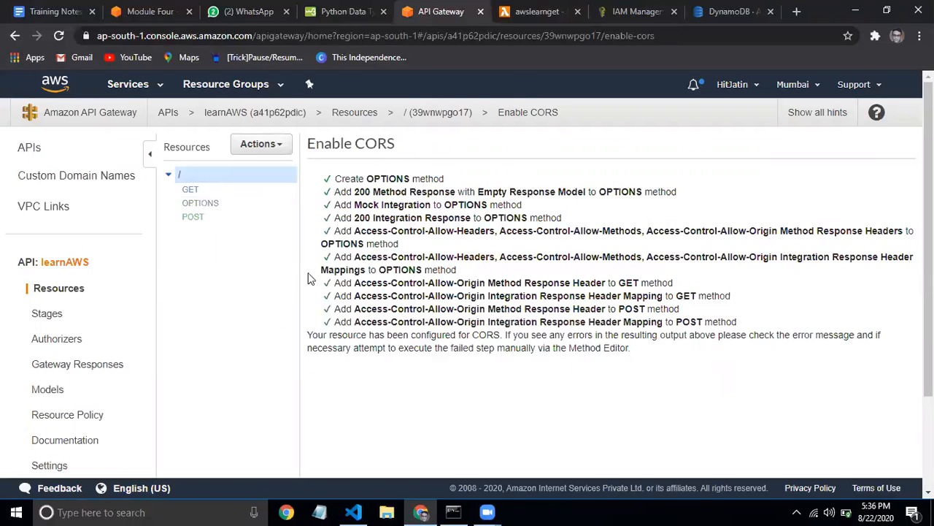
pyautogui.click(200, 205)
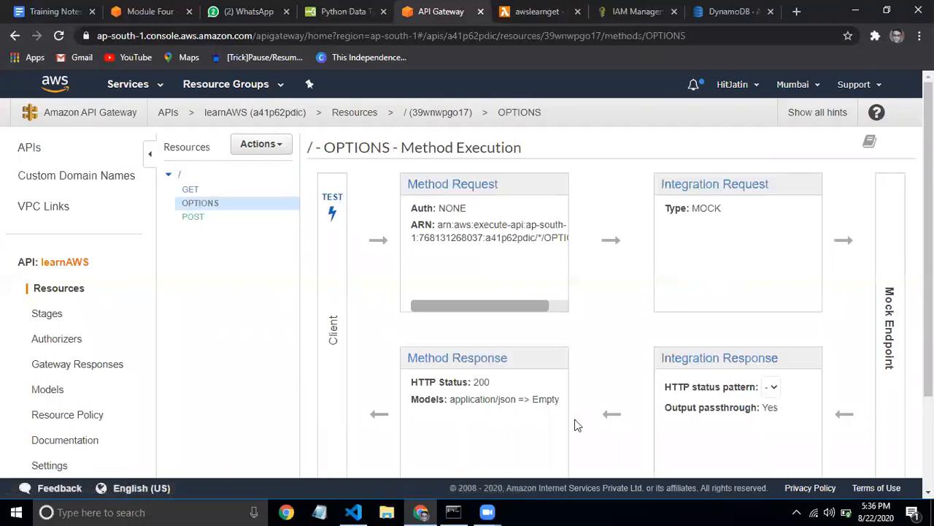
pyautogui.click(193, 219)
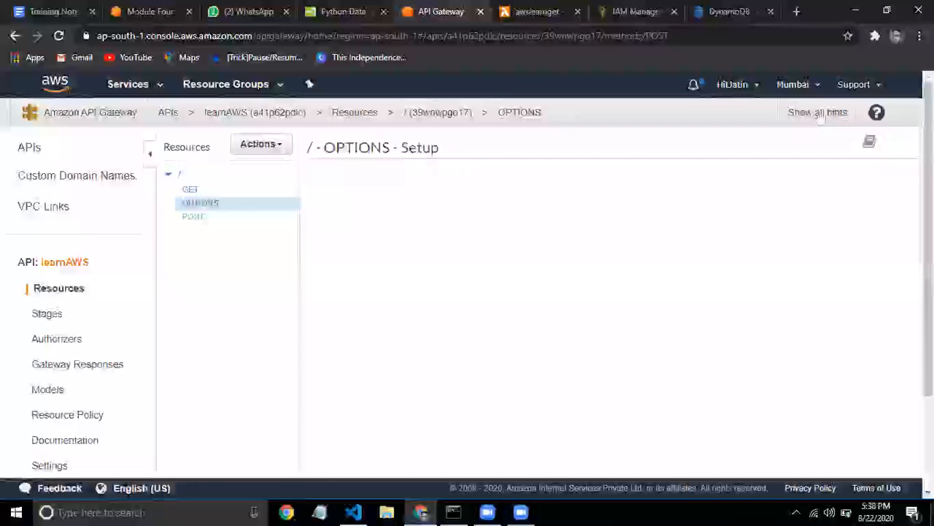
# Open the POST method's Method Response settings listing its HTTP 200 response
pyautogui.click(193, 217)
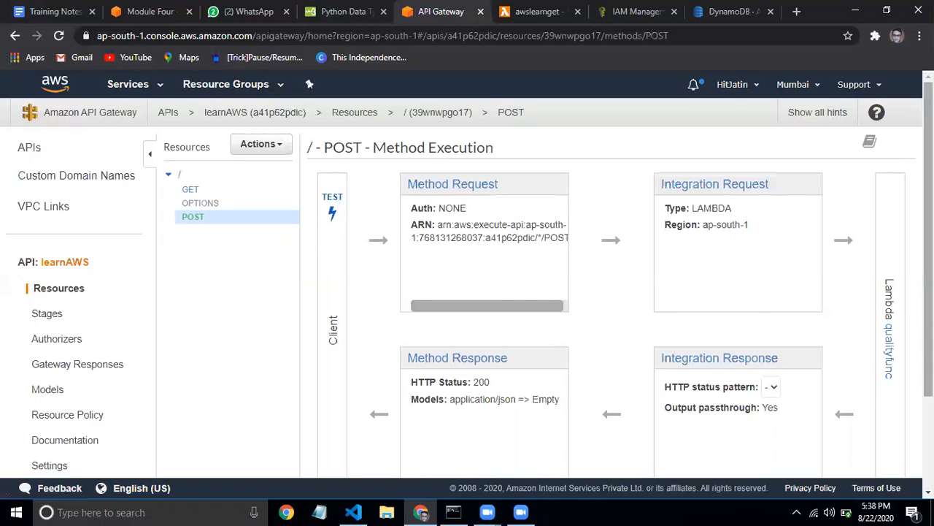
pyautogui.scroll(-2, 467, 270)
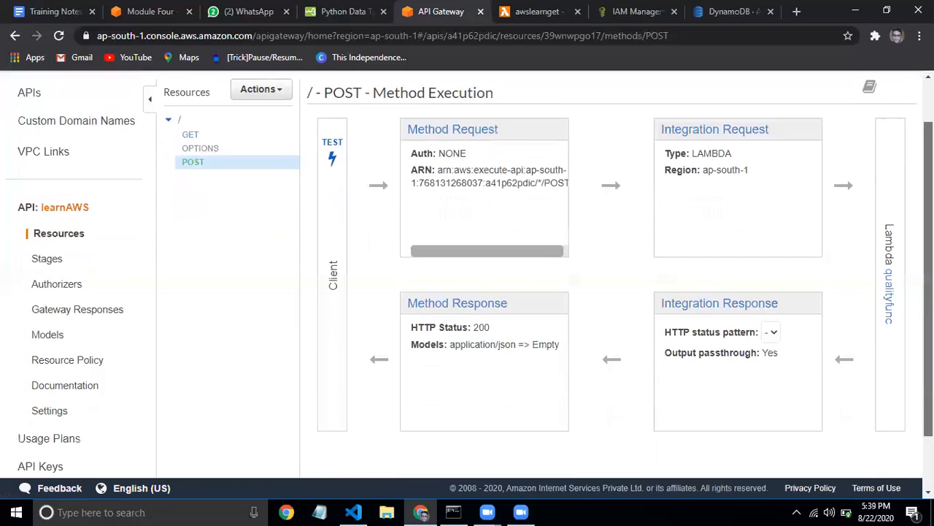
pyautogui.scroll(3, 467, 270)
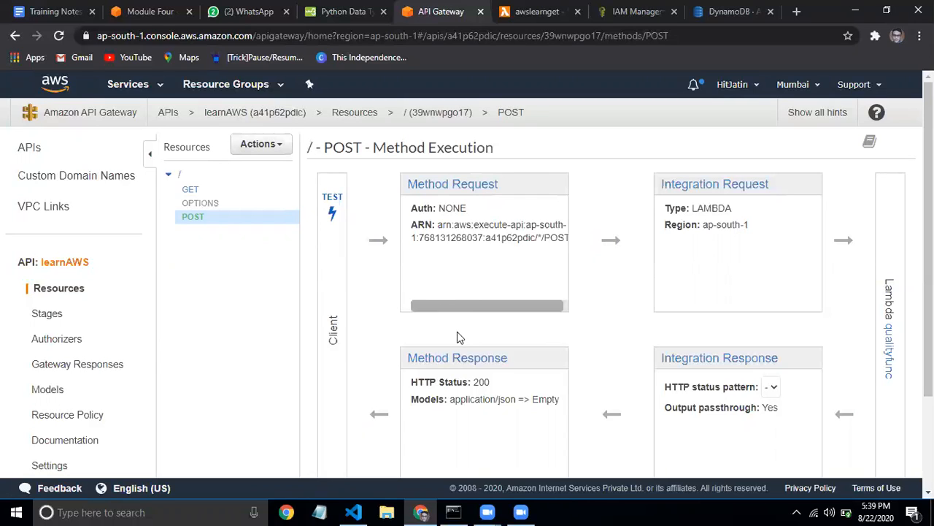
pyautogui.click(473, 357)
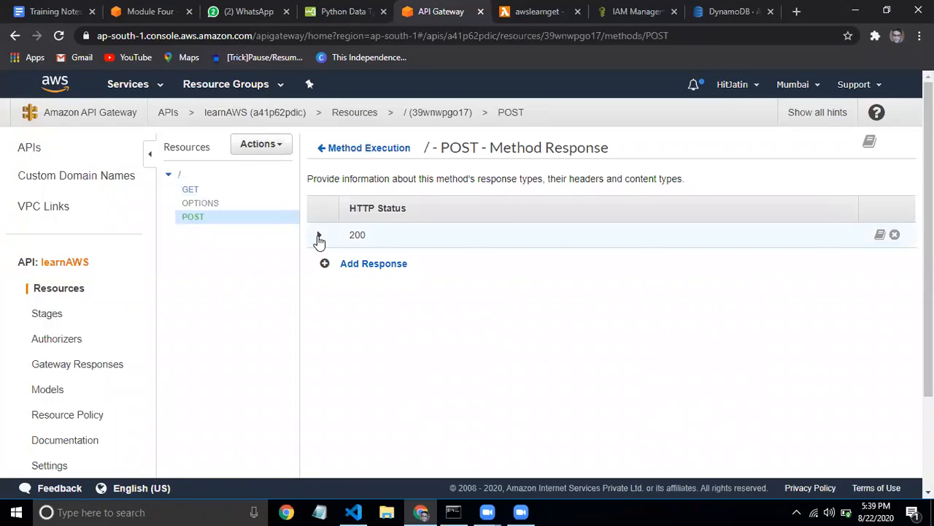
# Inspect the 200 response's Access-Control-Allow-Origin header, then return to the POST Method Execution
pyautogui.click(319, 237)
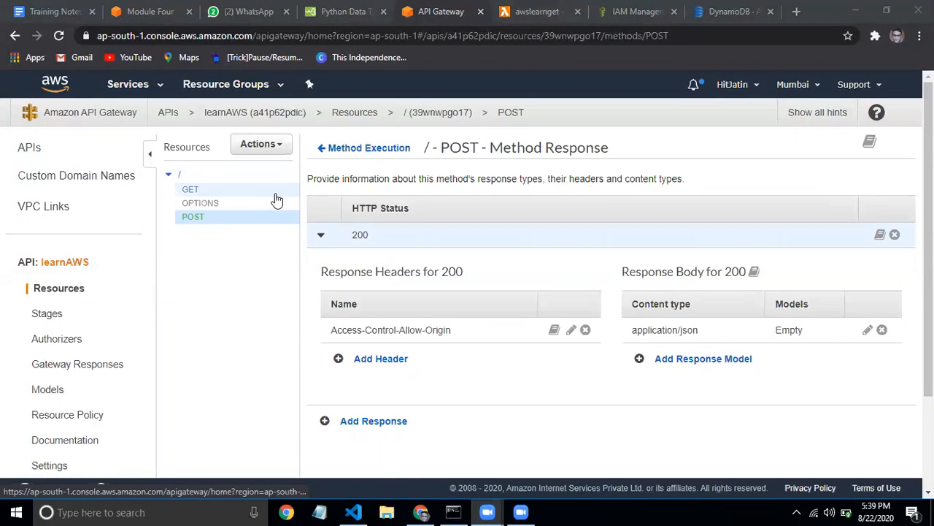
pyautogui.click(384, 146)
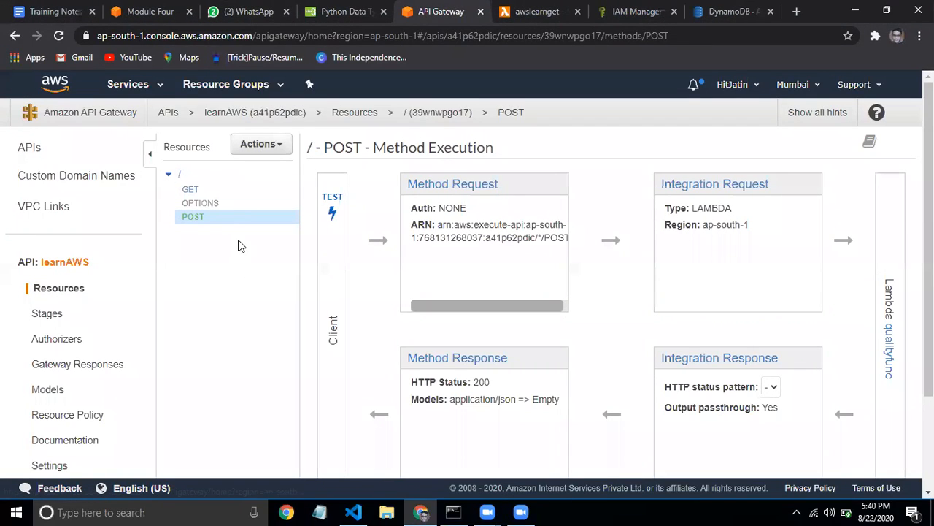
pyautogui.click(275, 145)
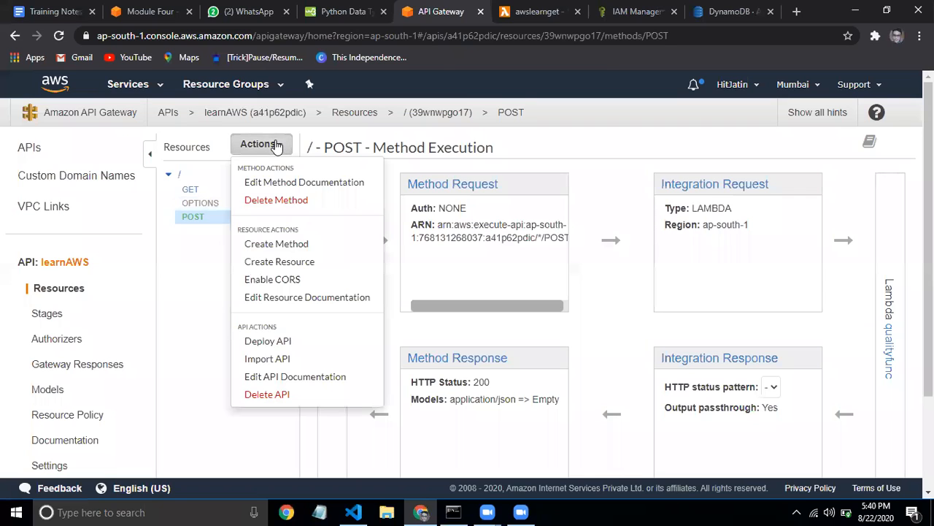
# Deploy learnAWS to a new stage named dev and follow its invoke URL
pyautogui.click(267, 340)
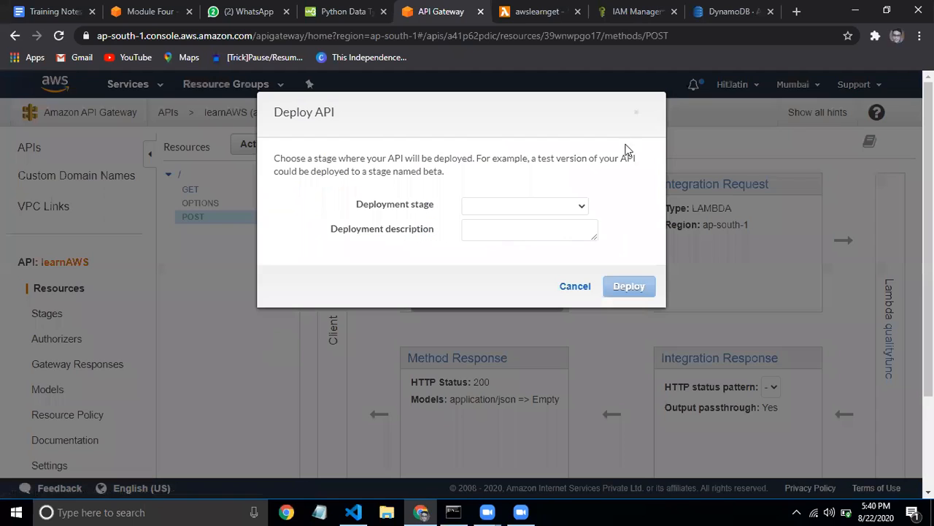
pyautogui.click(575, 205)
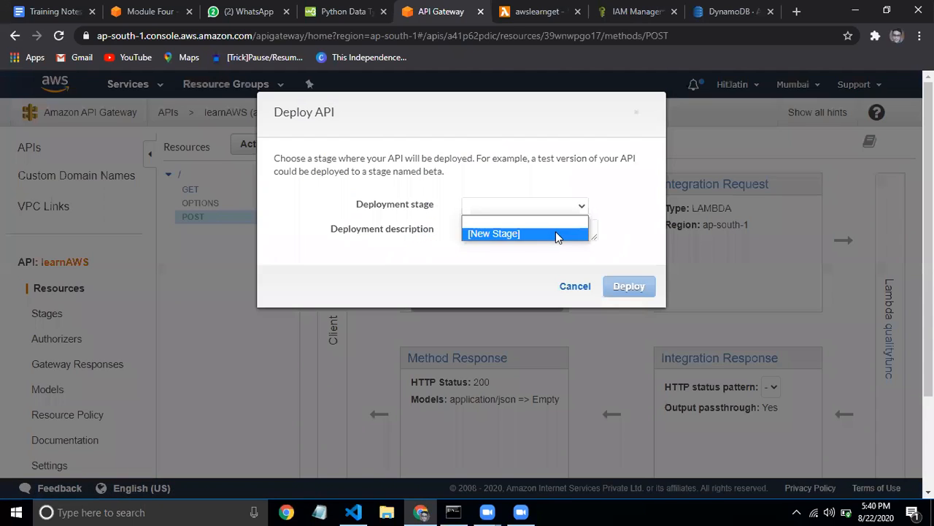
pyautogui.click(556, 232)
pyautogui.click(556, 228)
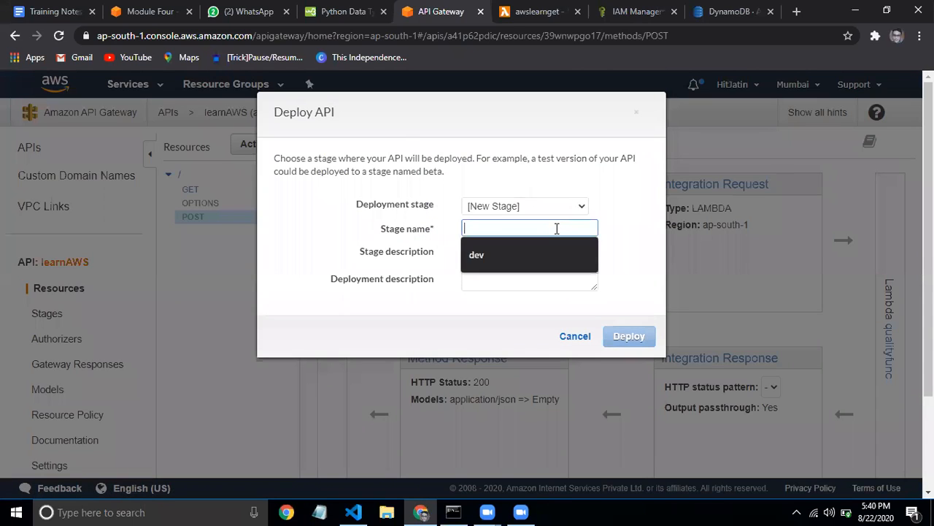
pyautogui.click(536, 266)
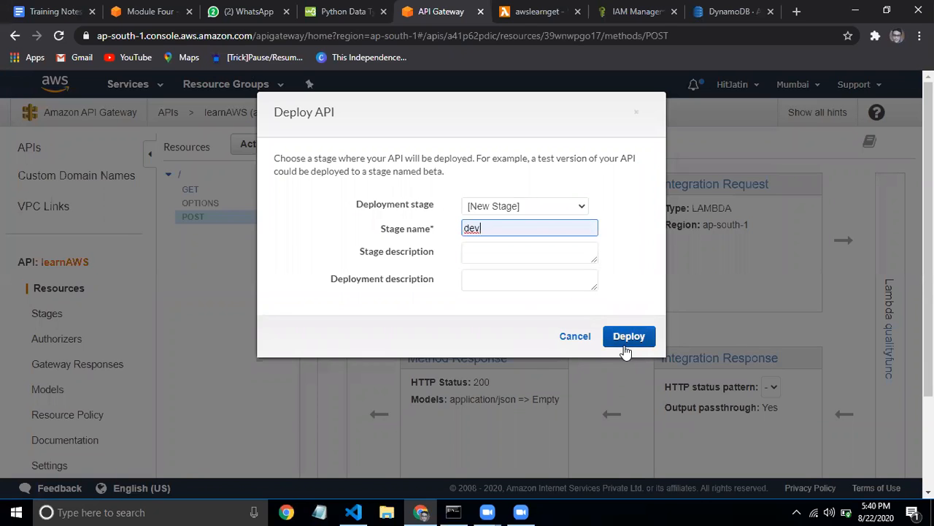
pyautogui.click(624, 346)
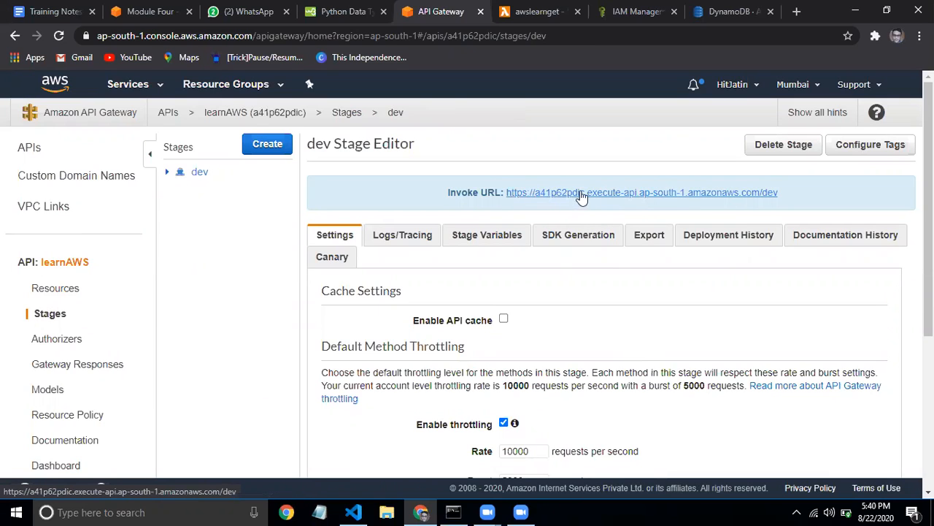
pyautogui.click(701, 193)
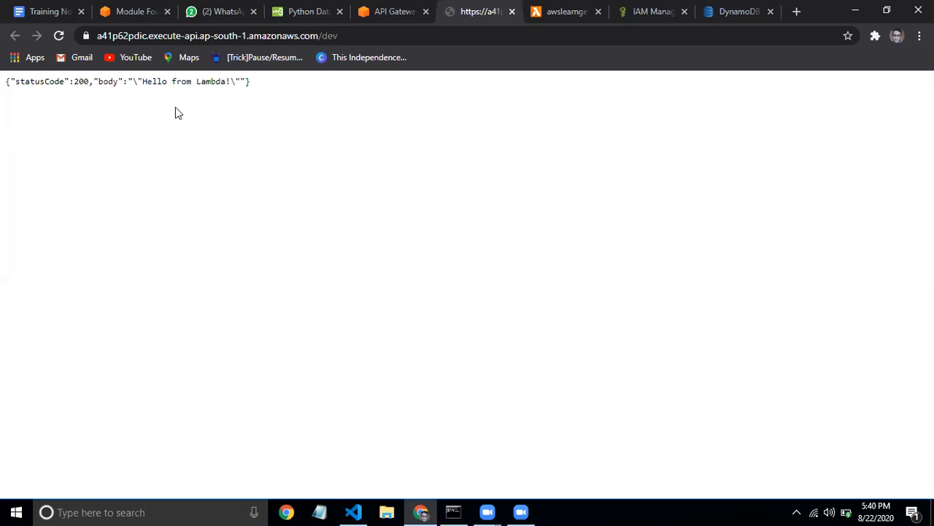
# Examine the dev invoke URL returning status 200 with 'Hello from Lambda!', then leave that tab
pyautogui.click(278, 35)
pyautogui.click(277, 35)
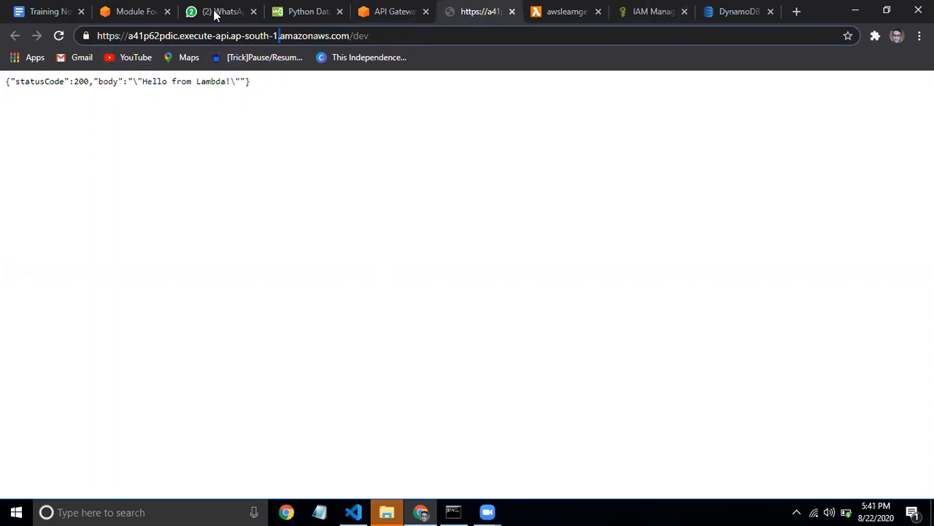
pyautogui.click(215, 36)
pyautogui.click(195, 511)
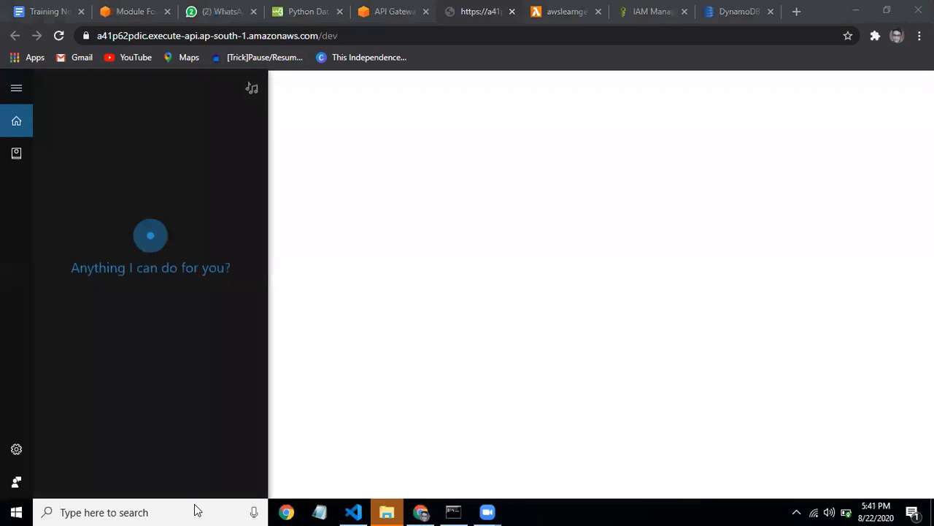
pyautogui.click(377, 424)
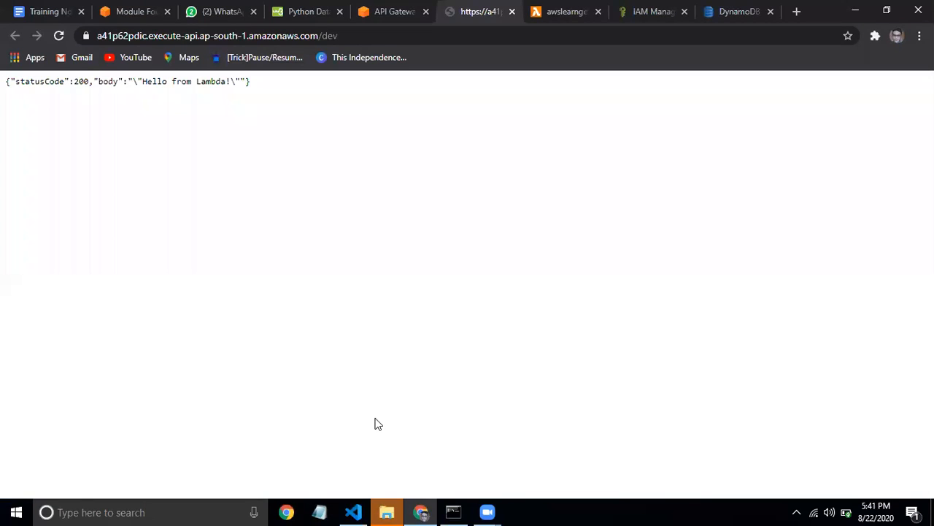
pyautogui.click(285, 10)
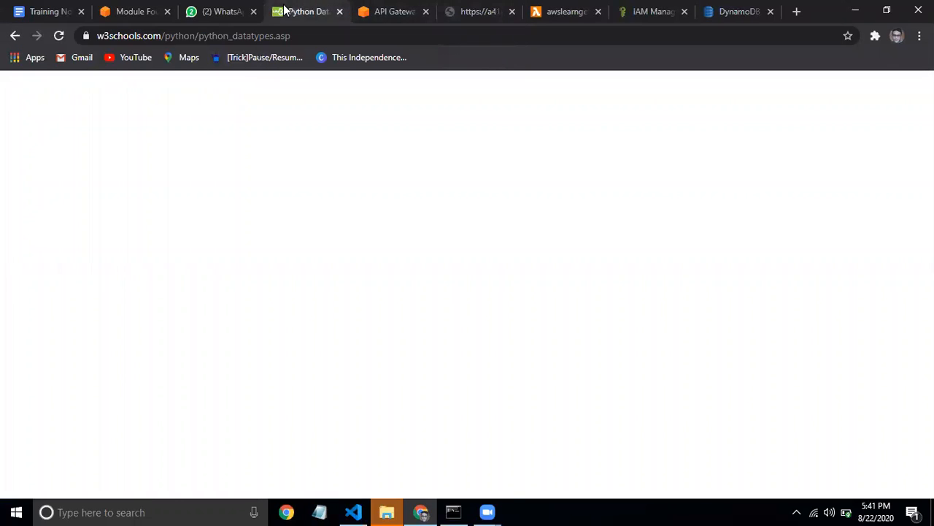
# Move to the Module Four tutorial tab and go to the Link Serverless Function module
pyautogui.click(393, 9)
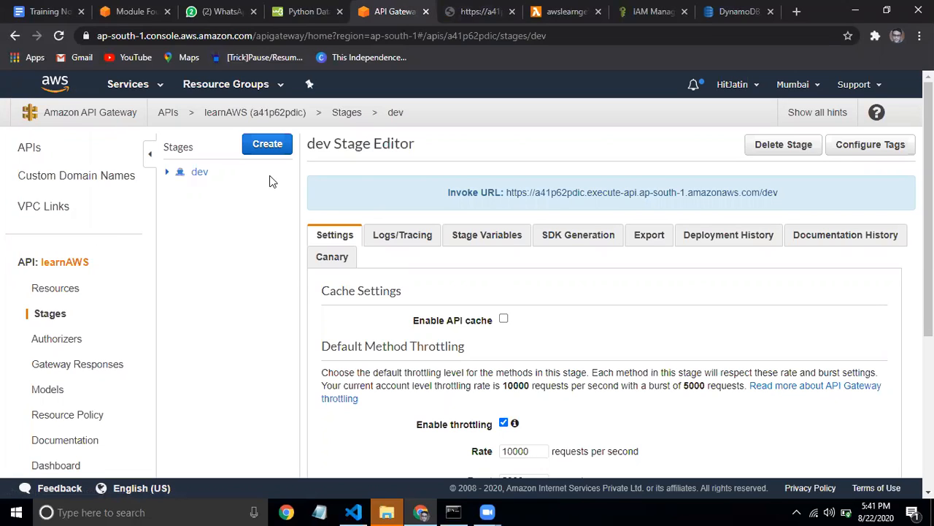
pyautogui.click(558, 11)
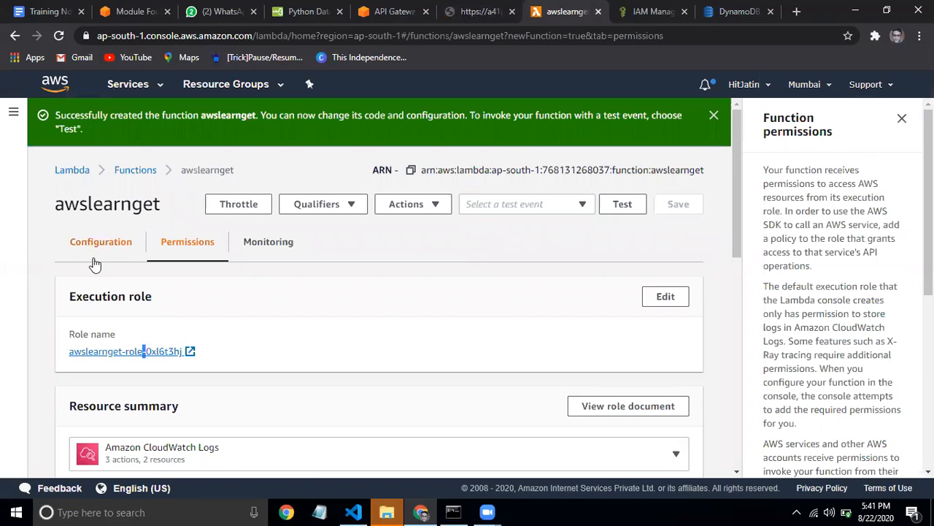
pyautogui.click(135, 11)
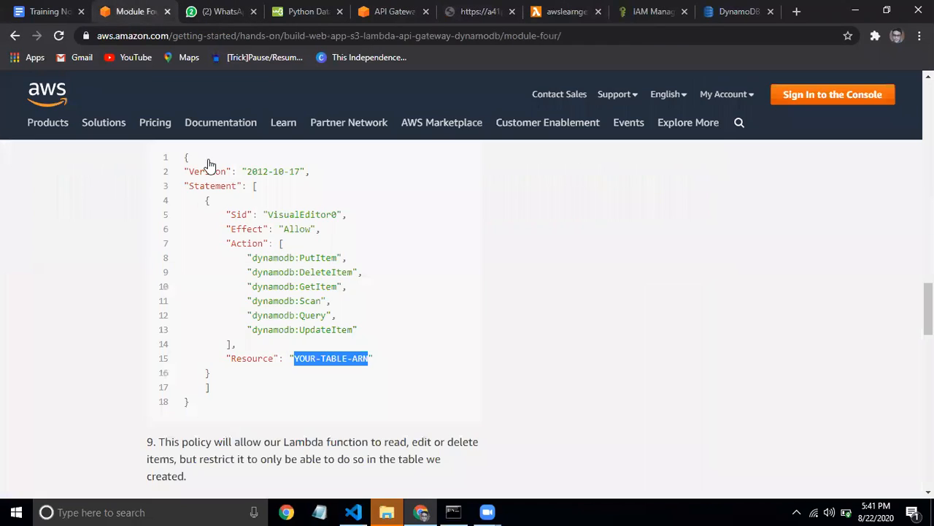
pyautogui.moveTo(928, 313); pyautogui.dragTo(927, 247)
pyautogui.scroll(10, 337, 295)
pyautogui.scroll(3, 547, 265)
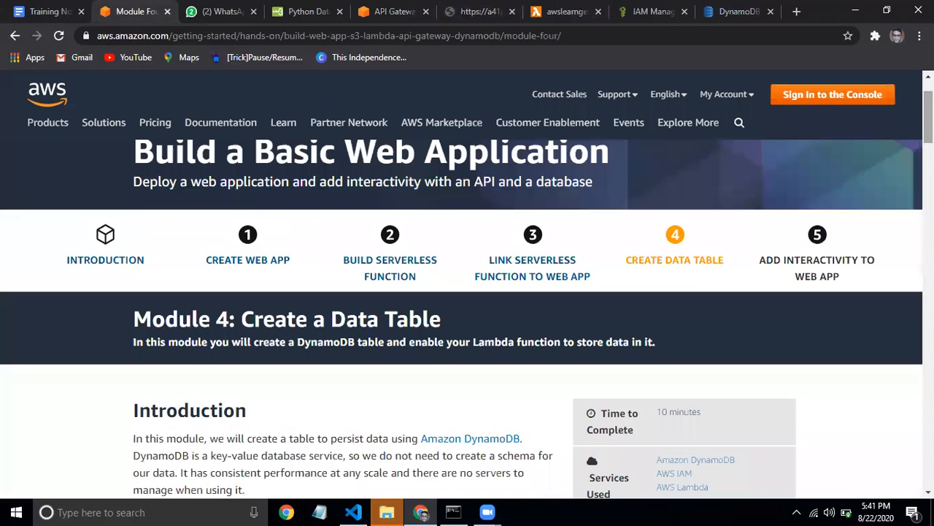
pyautogui.click(547, 264)
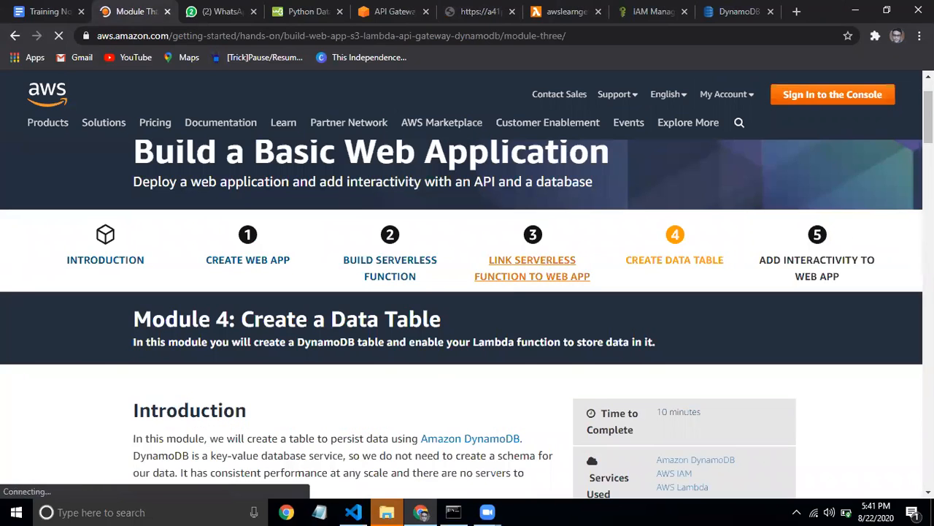
pyautogui.moveTo(930, 121)
pyautogui.mouseDown()
pyautogui.moveTo(930, 379)
pyautogui.moveTo(930, 120)
pyautogui.mouseUp()
# Go to Create Data Table and expand the IAM policy and DynamoDB-write sections
pyautogui.click(712, 338)
pyautogui.moveTo(928, 120); pyautogui.dragTo(928, 311)
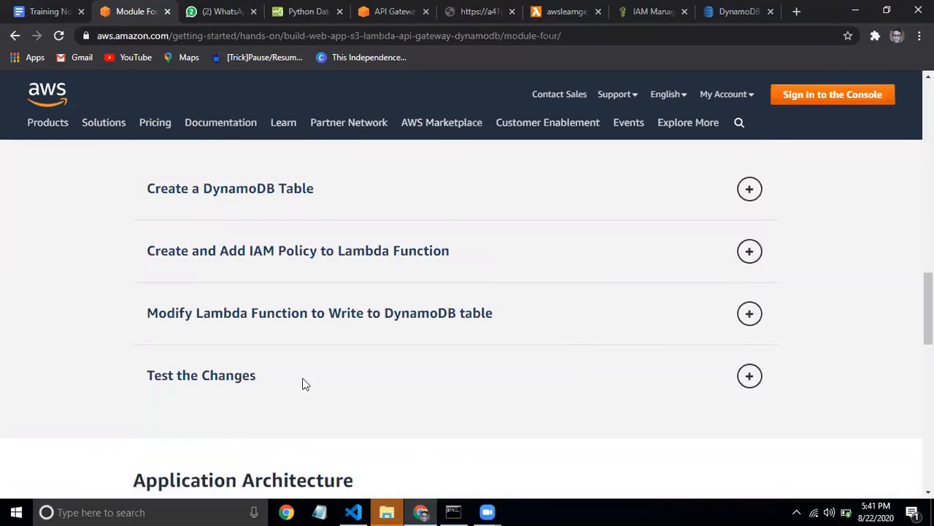
pyautogui.click(366, 263)
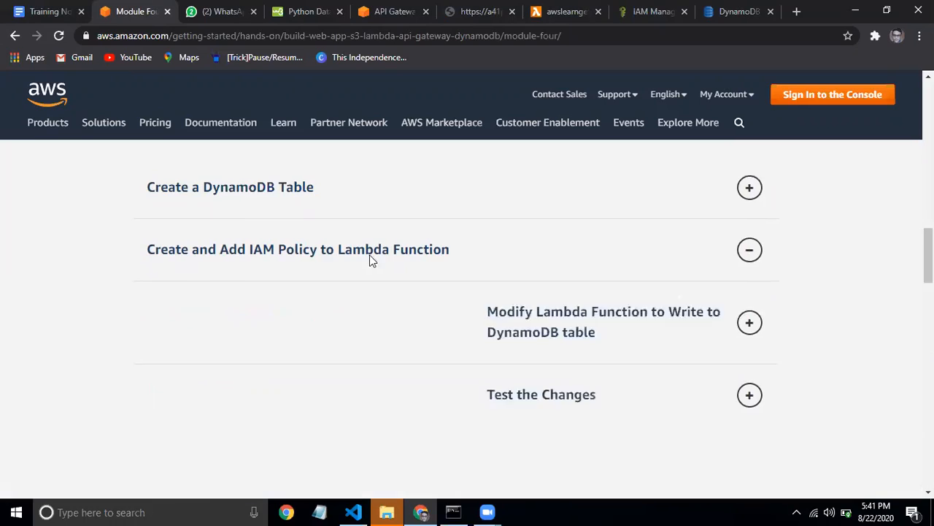
pyautogui.scroll(-15, 899, 365)
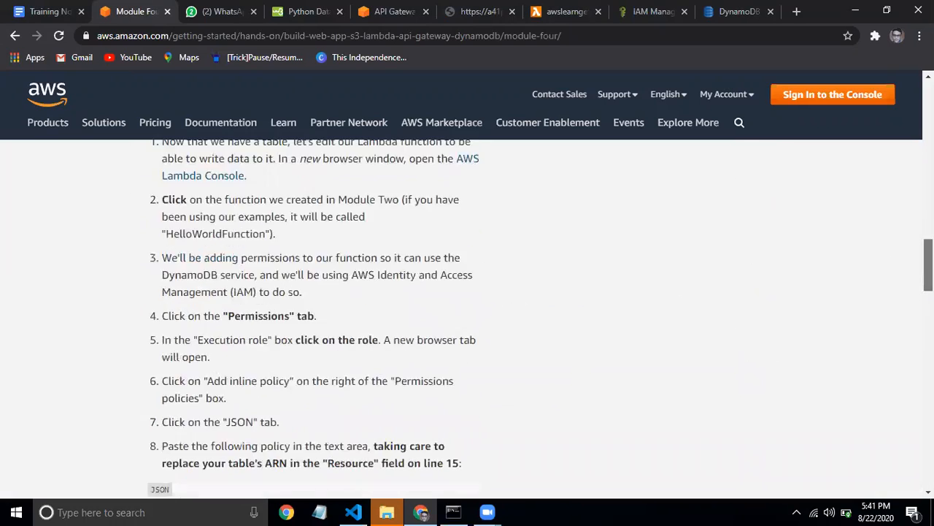
pyautogui.scroll(1, 899, 365)
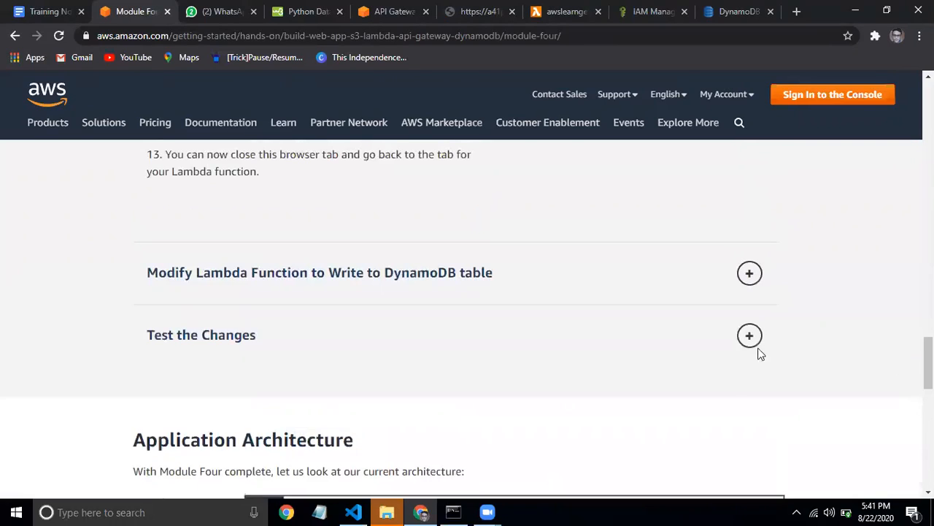
pyautogui.click(759, 275)
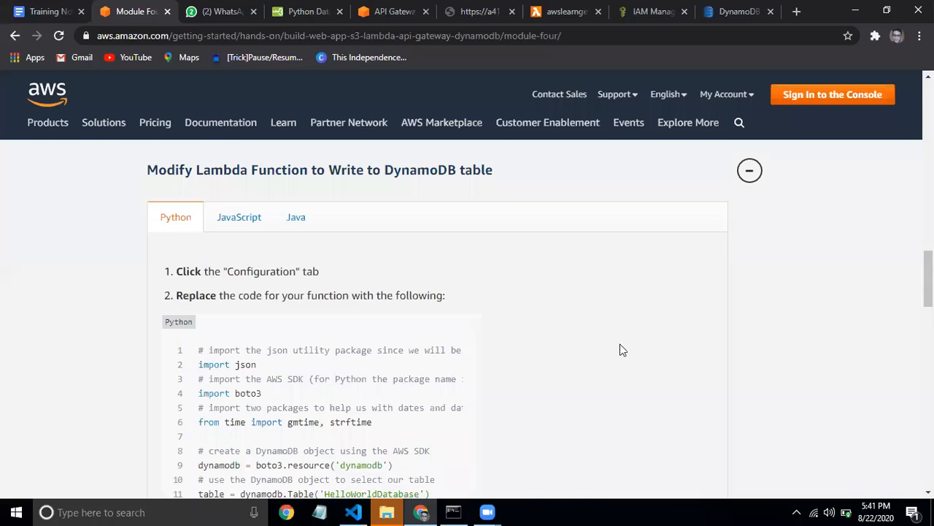
# Highlight the boto3 imports, strftime line, HelloWorldDatabase table and put_item call in the code
pyautogui.moveTo(928, 293); pyautogui.dragTo(929, 317)
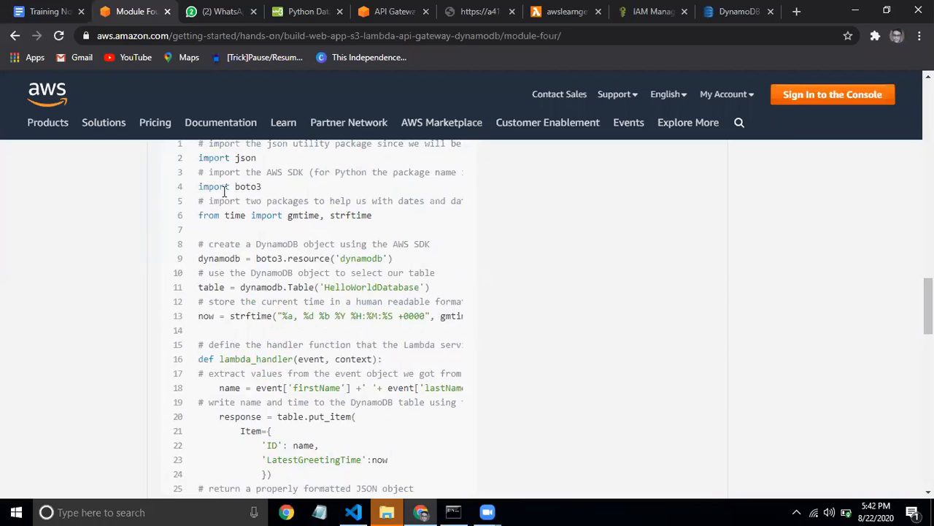
pyautogui.moveTo(200, 187); pyautogui.dragTo(241, 201)
pyautogui.doubleClick(257, 215)
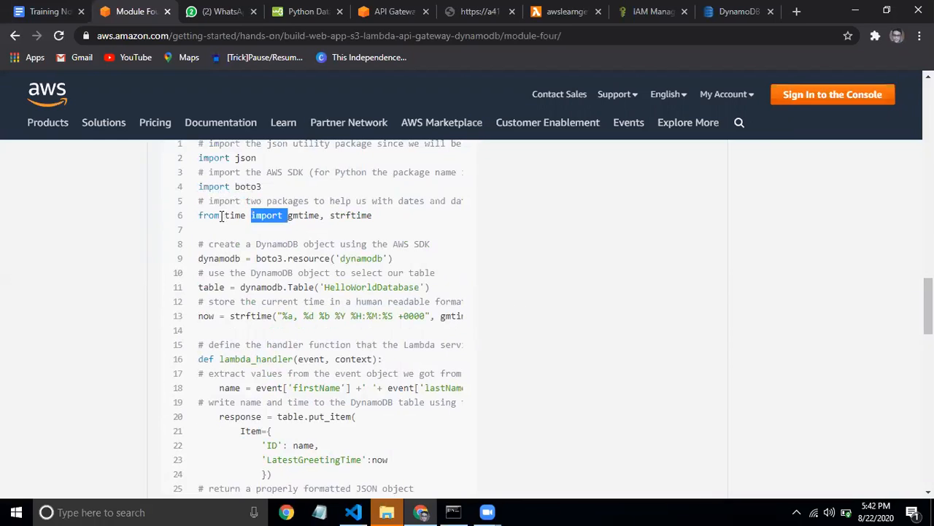
pyautogui.doubleClick(226, 216)
pyautogui.click(246, 254)
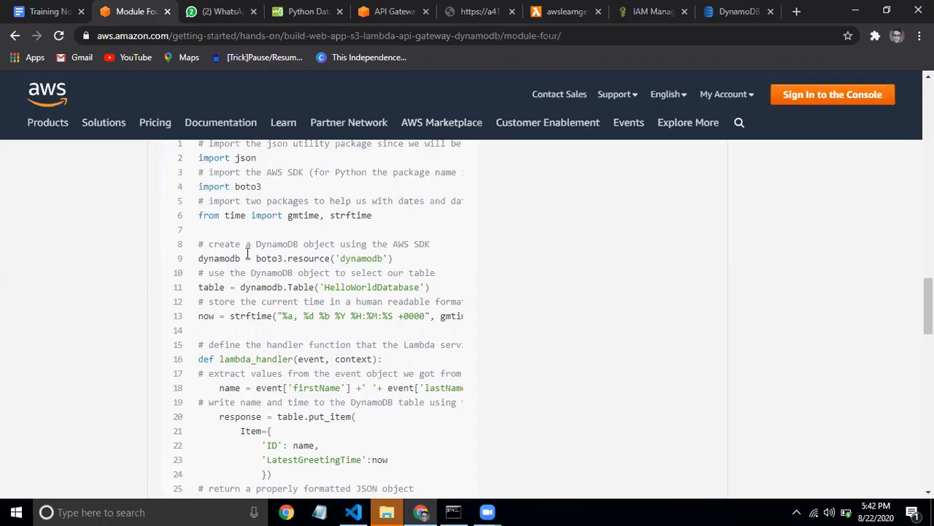
pyautogui.tripleClick(208, 318)
pyautogui.click(233, 322)
pyautogui.moveTo(232, 321); pyautogui.dragTo(120, 307)
pyautogui.click(190, 332)
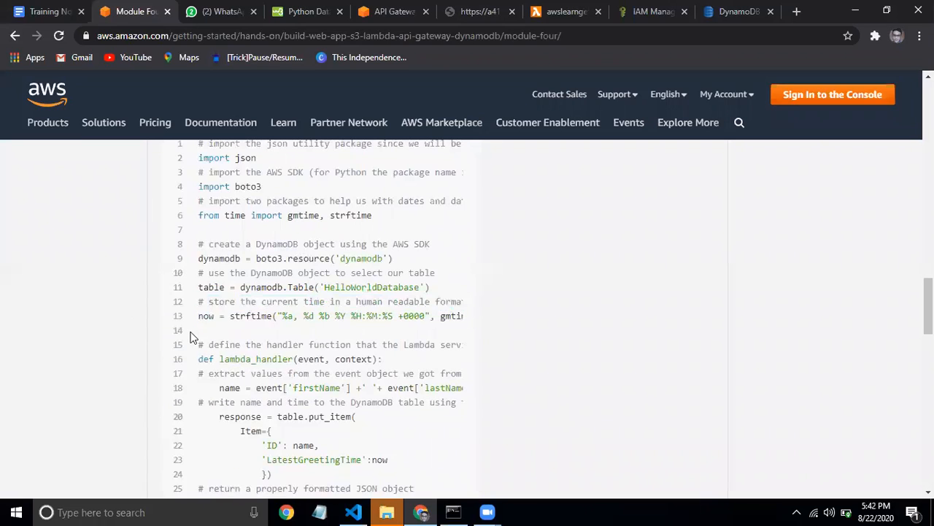
pyautogui.doubleClick(215, 290)
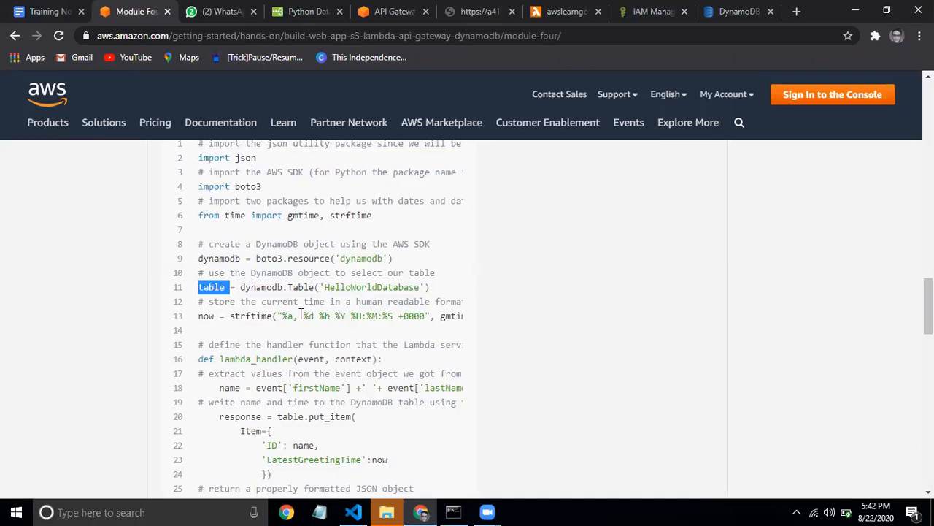
pyautogui.doubleClick(389, 300)
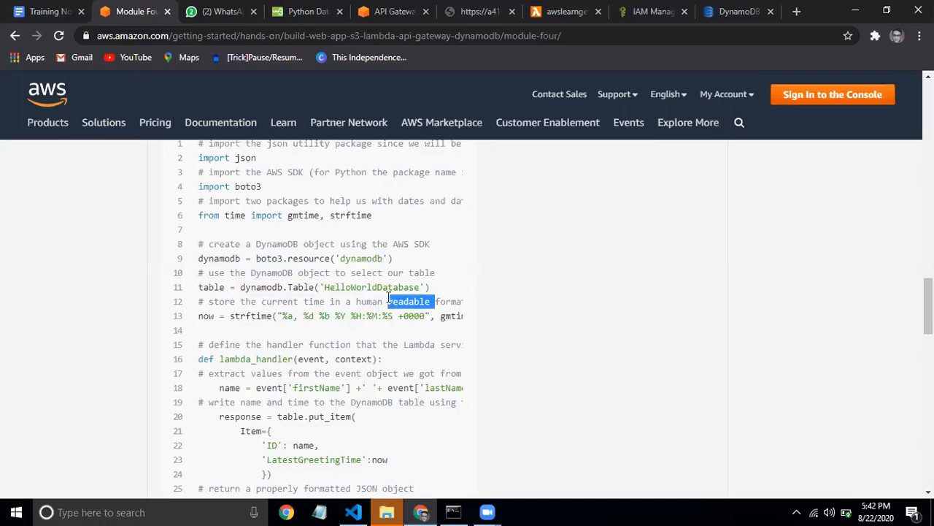
pyautogui.click(360, 289)
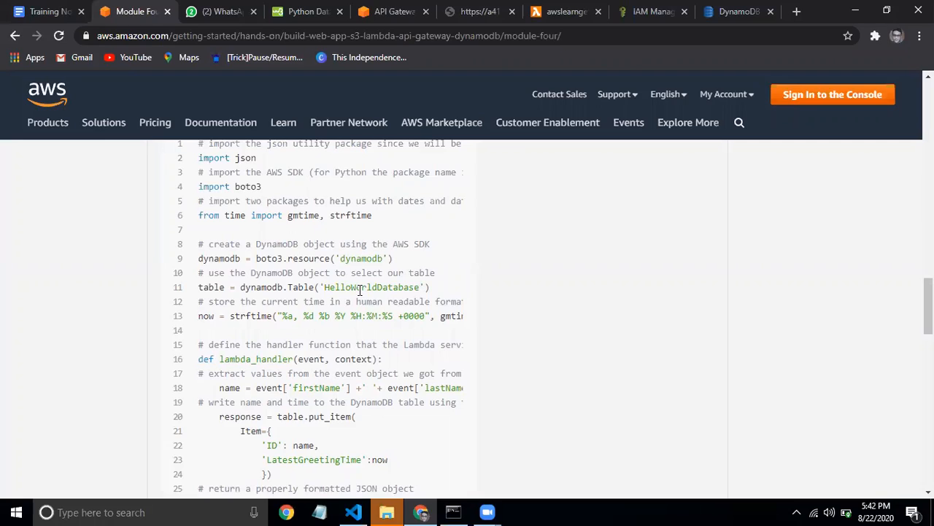
pyautogui.doubleClick(360, 290)
pyautogui.click(358, 336)
pyautogui.moveTo(219, 416); pyautogui.dragTo(317, 459)
pyautogui.click(314, 460)
# Highlight the put_item and return blocks, then go back to the awslearnget function
pyautogui.scroll(-1, 929, 306)
pyautogui.moveTo(932, 318); pyautogui.dragTo(932, 322)
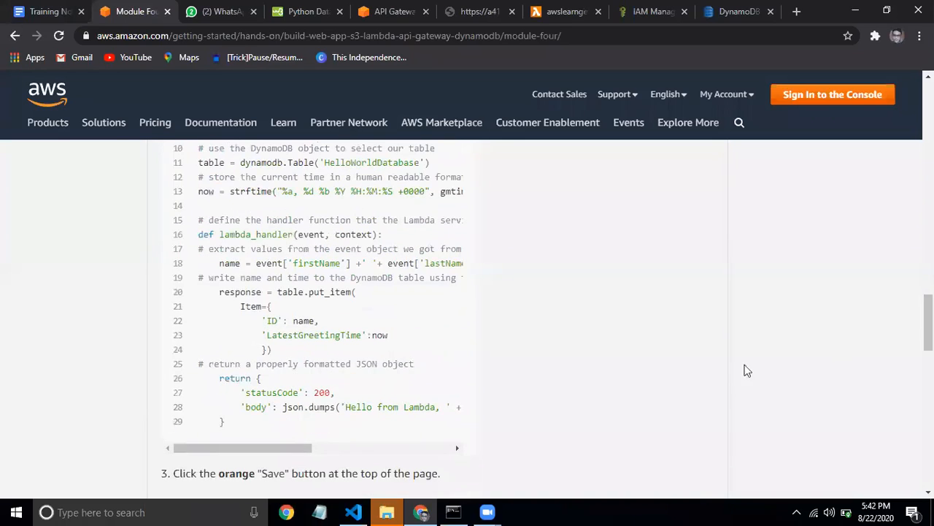
pyautogui.moveTo(277, 357); pyautogui.dragTo(219, 292)
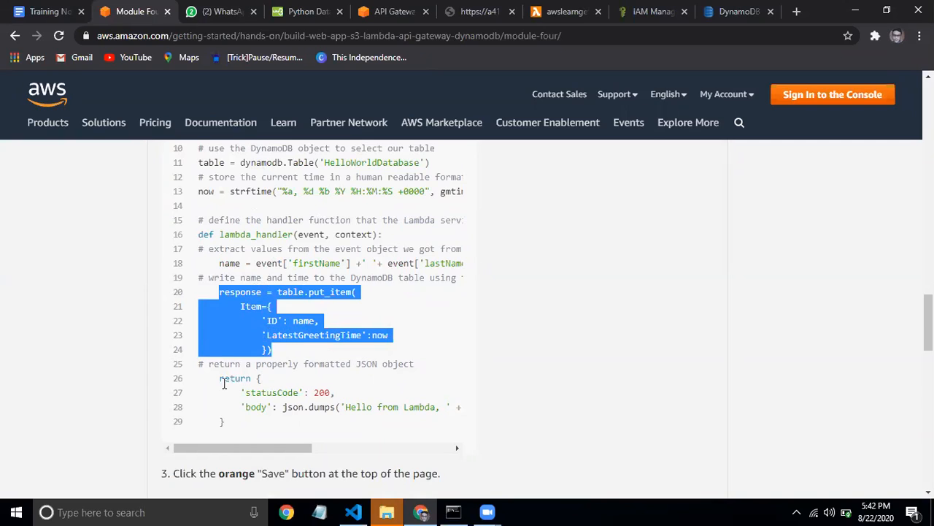
pyautogui.moveTo(219, 377); pyautogui.dragTo(259, 422)
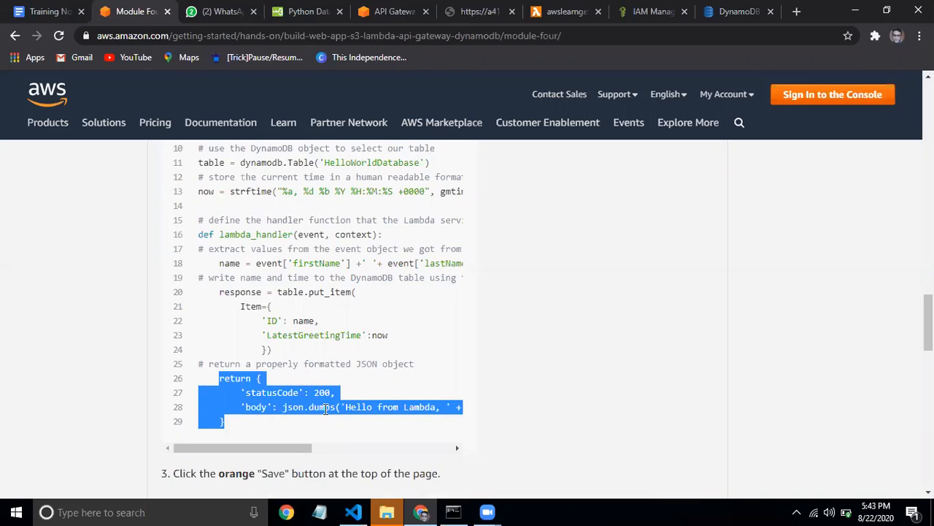
pyautogui.moveTo(309, 407); pyautogui.dragTo(428, 419)
pyautogui.click(358, 409)
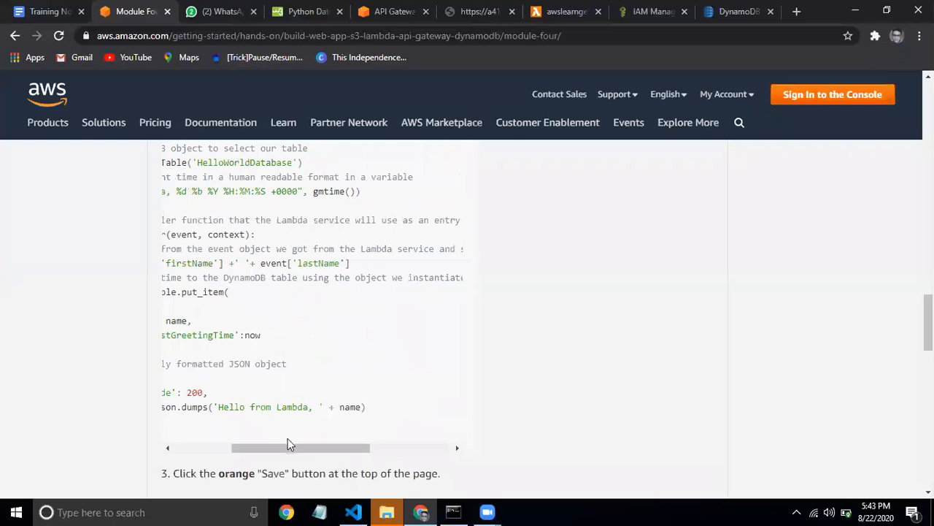
pyautogui.moveTo(263, 451); pyautogui.dragTo(205, 449)
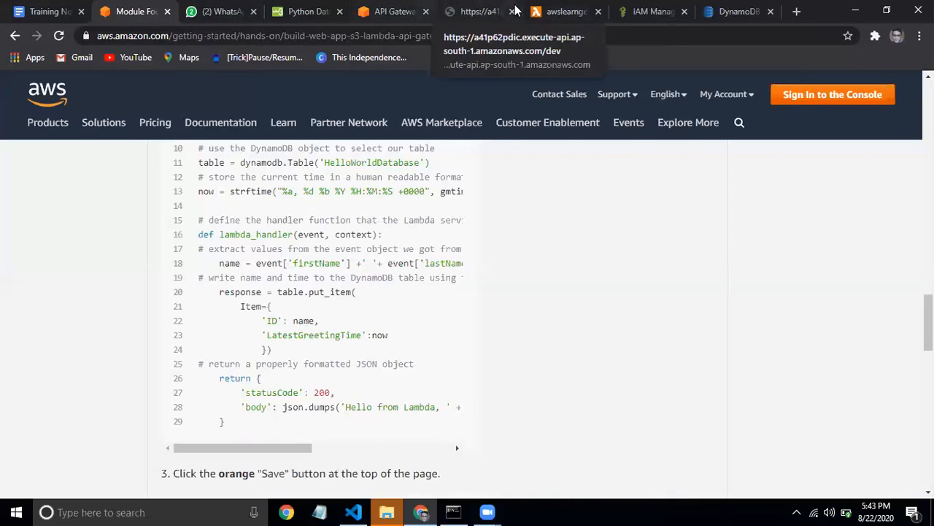
pyautogui.click(552, 12)
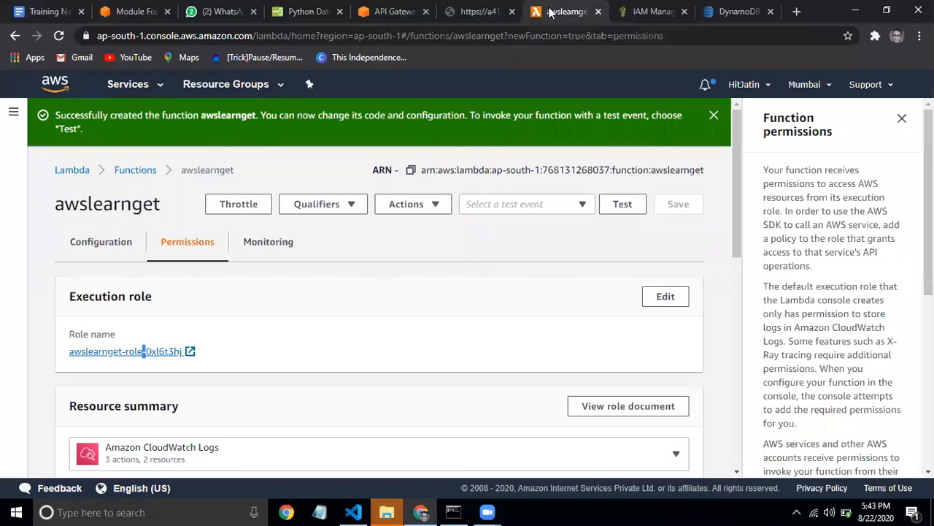
# Open the getItem Lambda function from the functions list and start reading its index.js
pyautogui.click(151, 177)
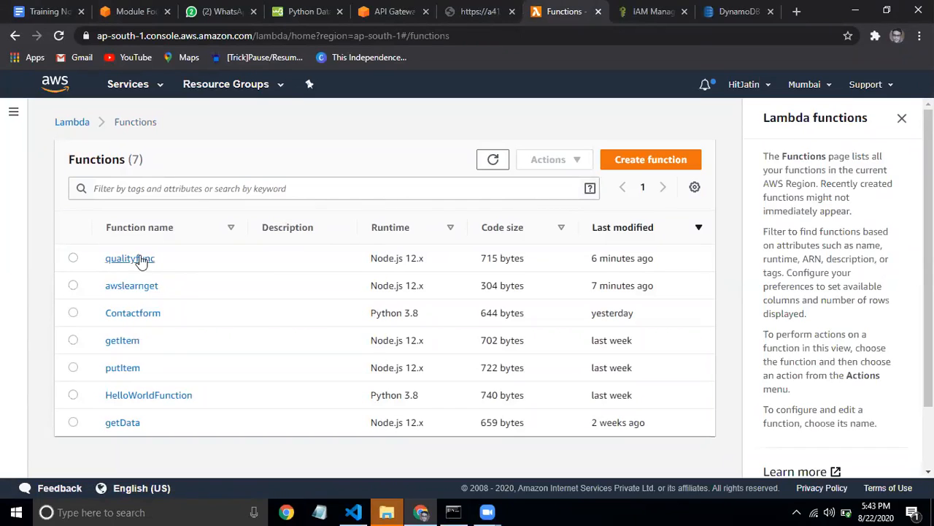
pyautogui.click(128, 343)
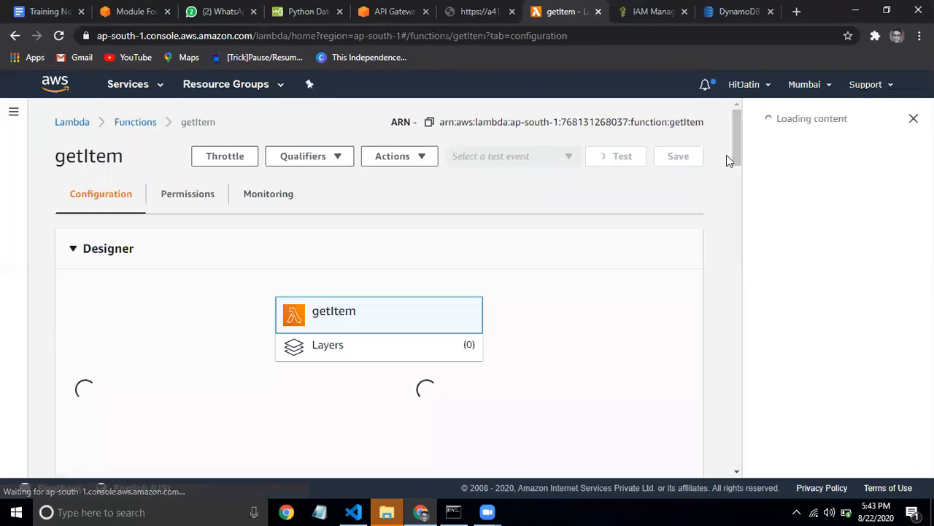
pyautogui.moveTo(735, 149); pyautogui.dragTo(736, 212)
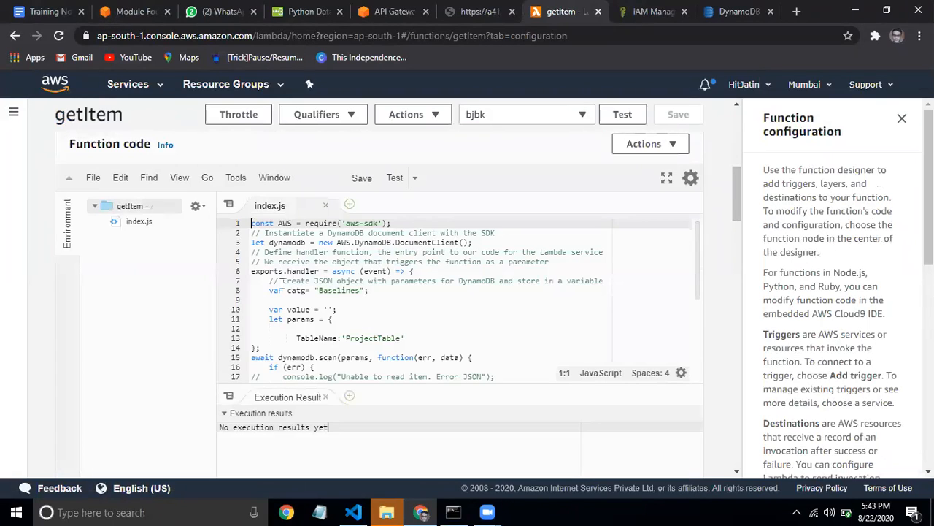
pyautogui.click(357, 281)
pyautogui.press('Down')
pyautogui.press('Down')
pyautogui.press('Down')
pyautogui.press('Down')
pyautogui.press('Down')
pyautogui.press('Down')
pyautogui.press('Down')
pyautogui.press('Down')
pyautogui.press('Down')
pyautogui.press('Down')
pyautogui.press('Down')
pyautogui.press('Down')
pyautogui.press('Down')
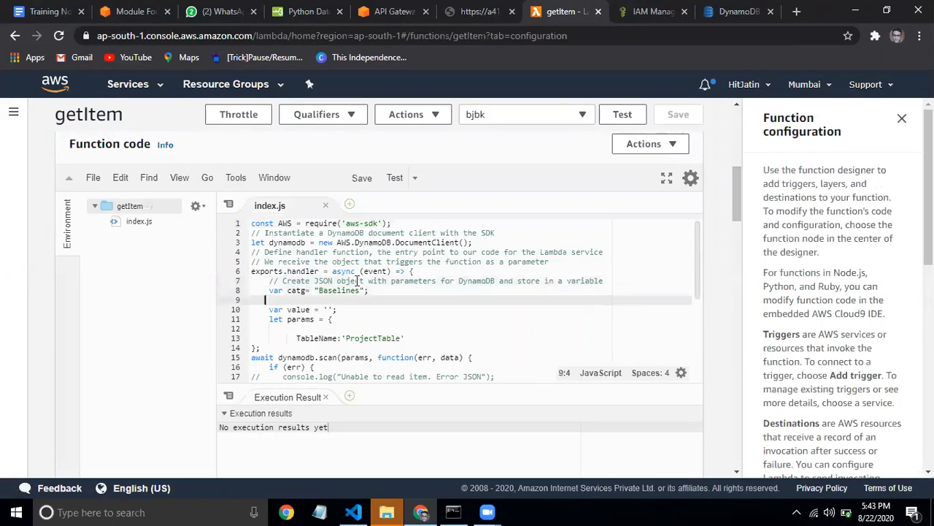
pyautogui.press('Down')
pyautogui.press('Down')
pyautogui.press('Down')
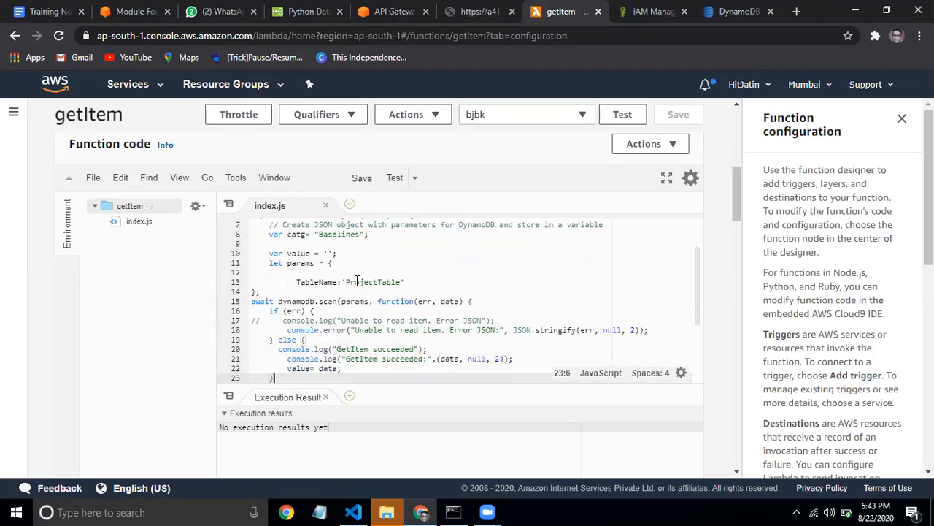
# Examine the ProjectTable scan call and the error and success logging lines
pyautogui.doubleClick(327, 302)
pyautogui.click(328, 305)
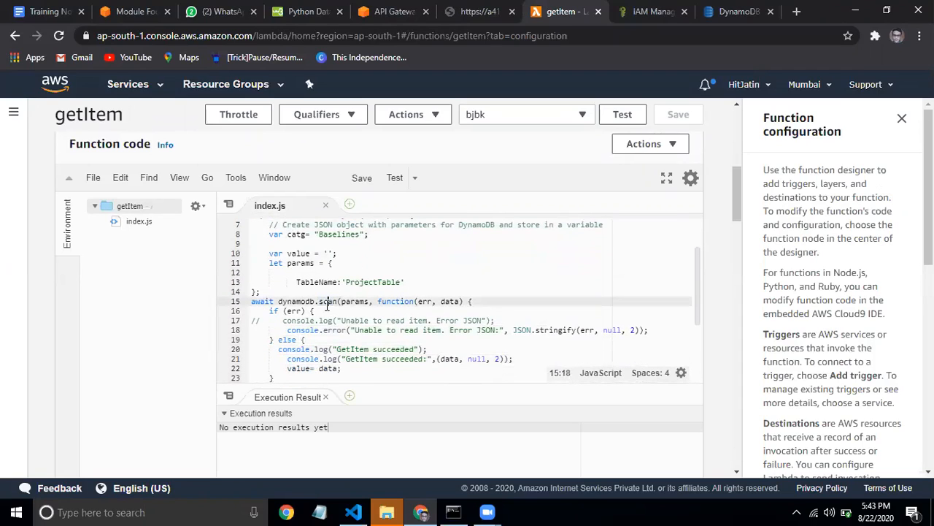
pyautogui.doubleClick(327, 305)
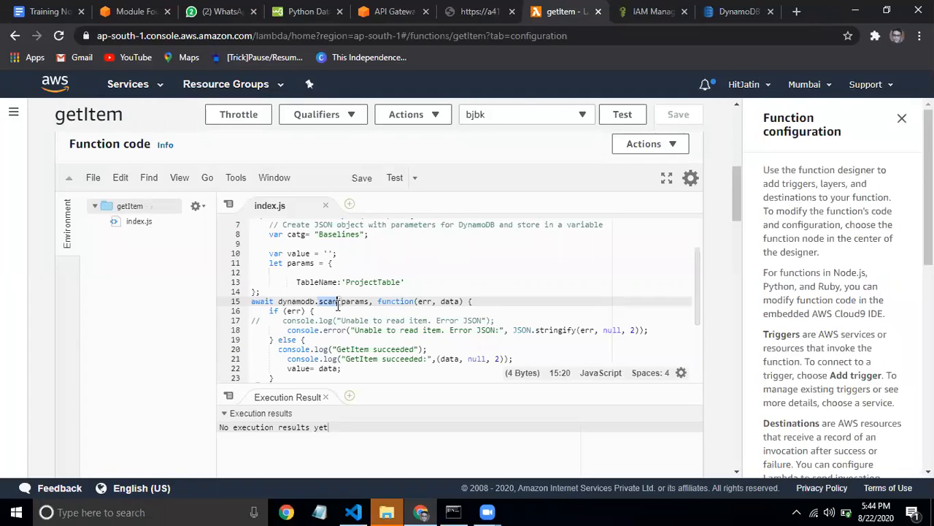
pyautogui.click(373, 321)
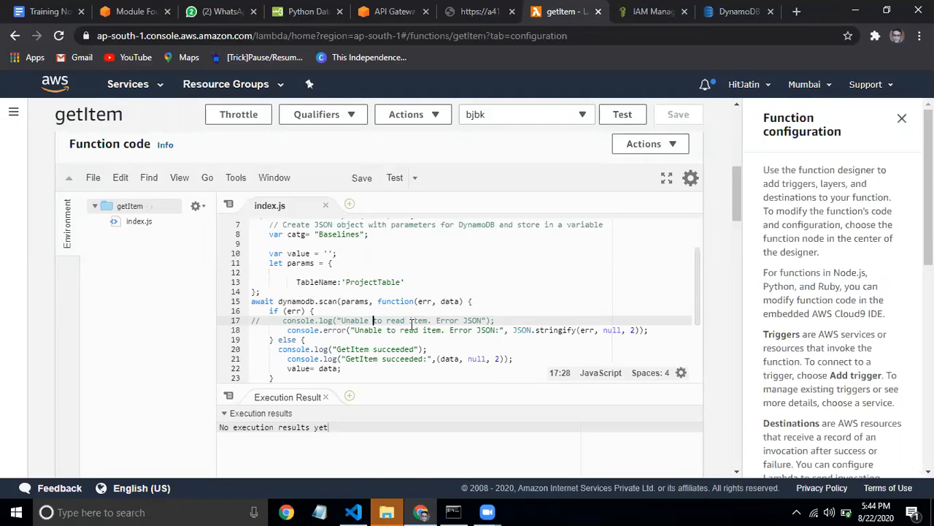
pyautogui.click(366, 358)
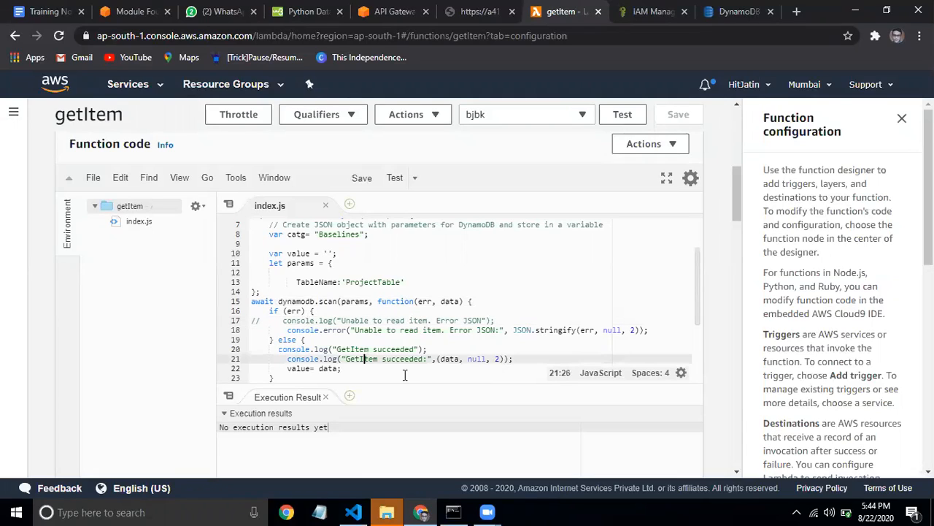
pyautogui.press('Down')
pyautogui.press('Down')
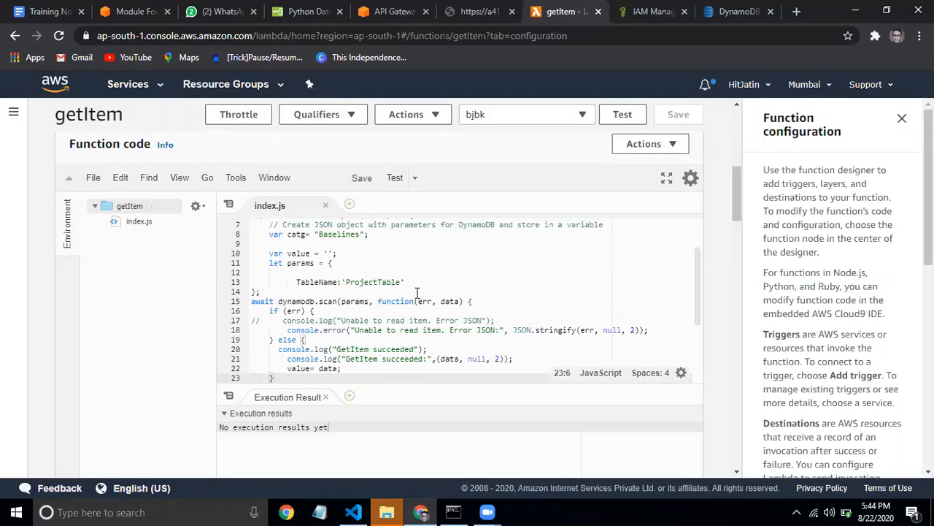
pyautogui.scroll(2, 699, 264)
pyautogui.scroll(-3, 697, 282)
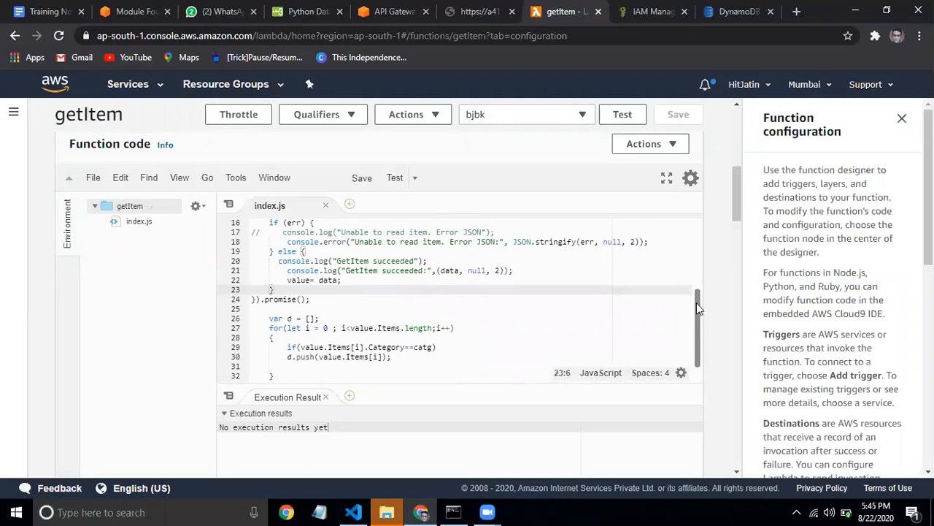
pyautogui.moveTo(696, 302); pyautogui.dragTo(698, 317)
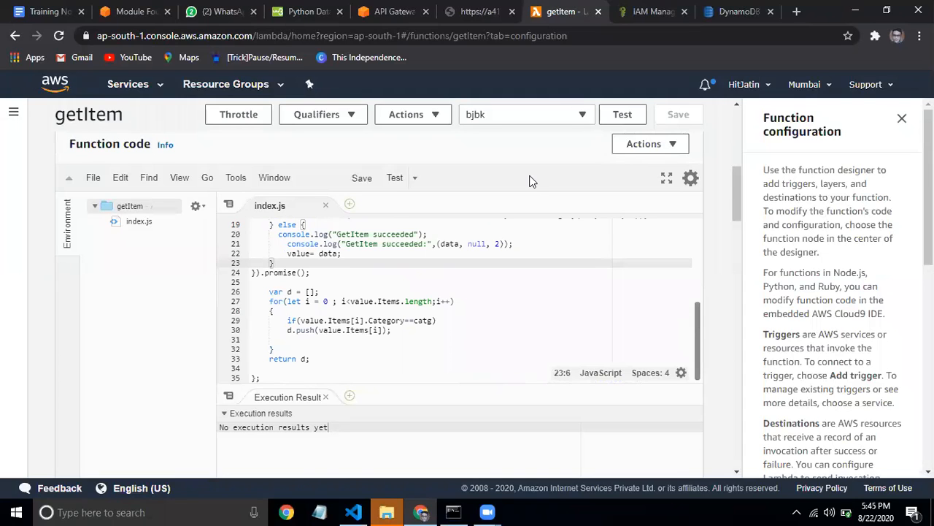
# From the Module Four tutorial page, go via Create Web App to the Introduction and its Application Architecture diagram
pyautogui.click(132, 11)
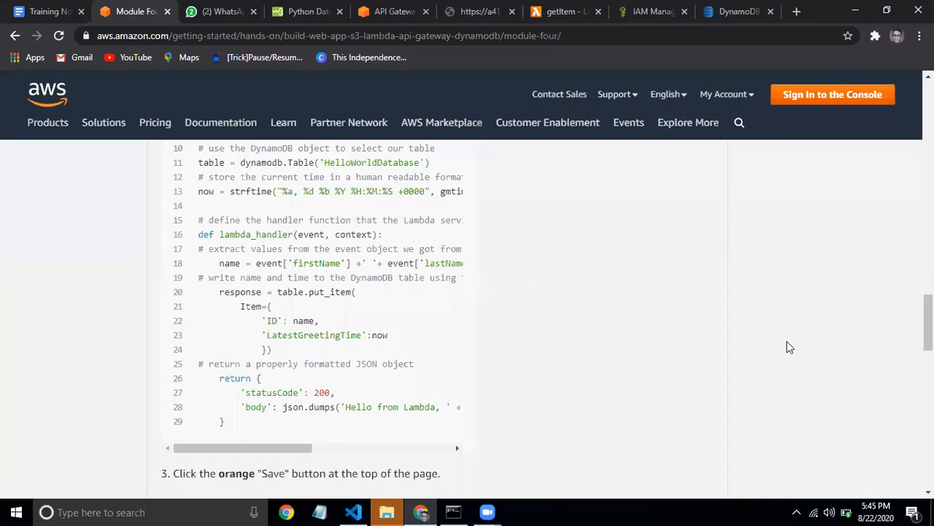
pyautogui.moveTo(928, 322); pyautogui.dragTo(928, 108)
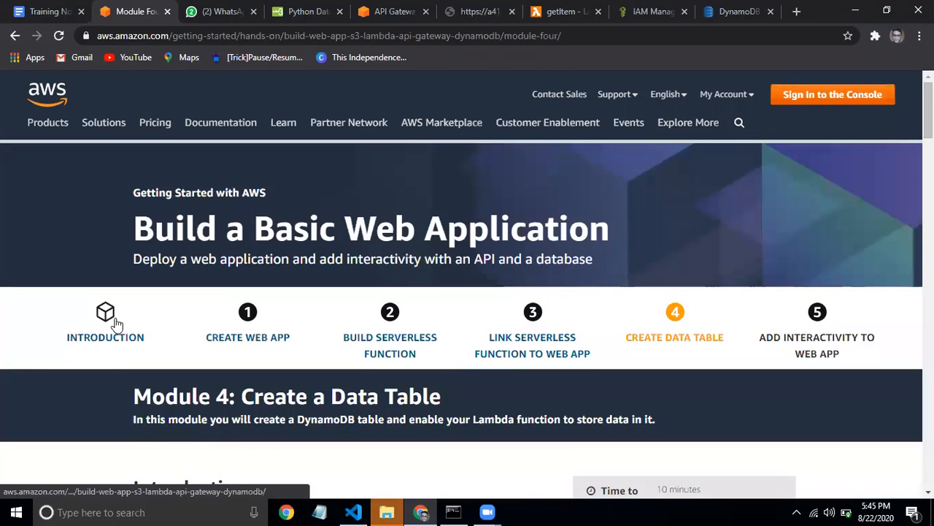
pyautogui.click(247, 340)
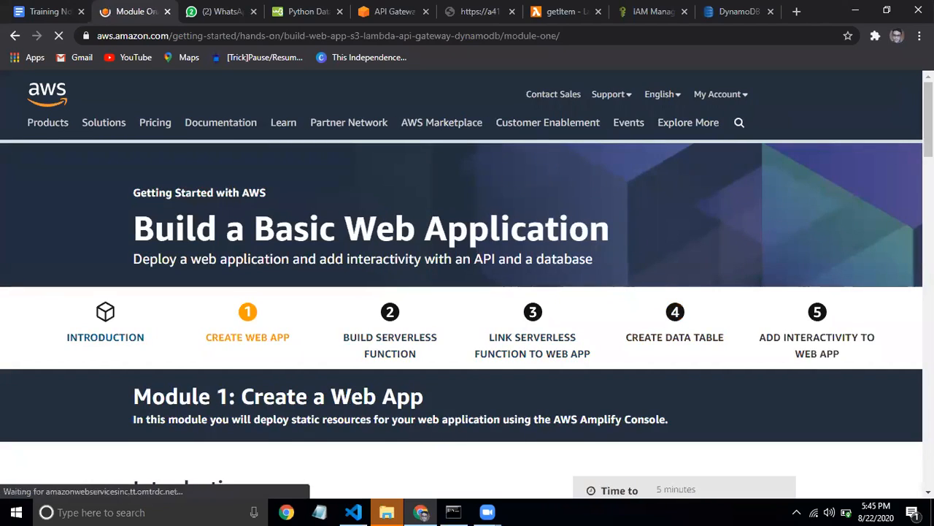
pyautogui.moveTo(929, 119)
pyautogui.mouseDown()
pyautogui.moveTo(929, 364)
pyautogui.moveTo(928, 137)
pyautogui.mouseUp()
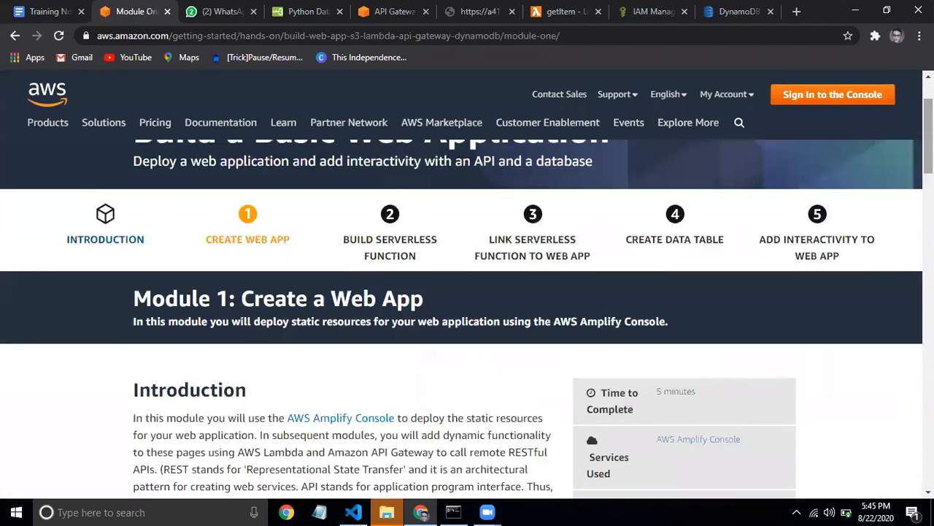
pyautogui.click(83, 243)
pyautogui.moveTo(929, 130); pyautogui.dragTo(929, 307)
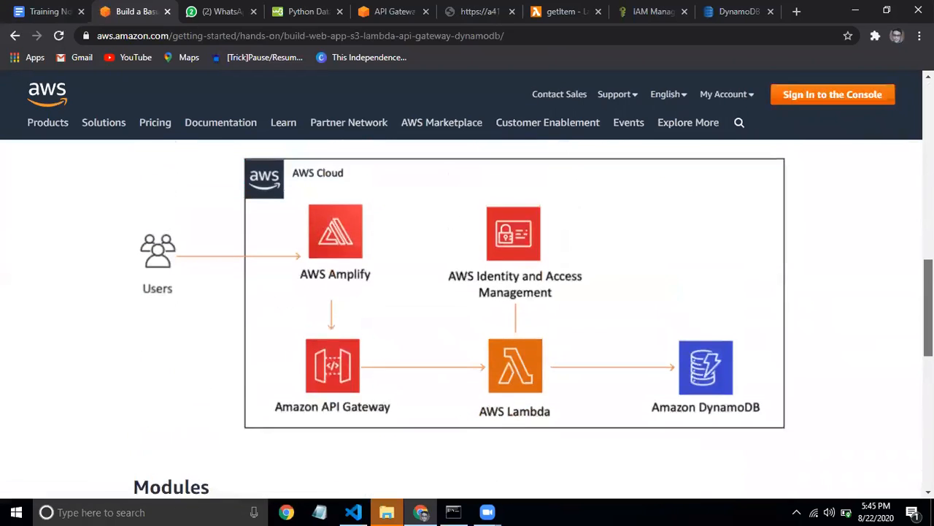